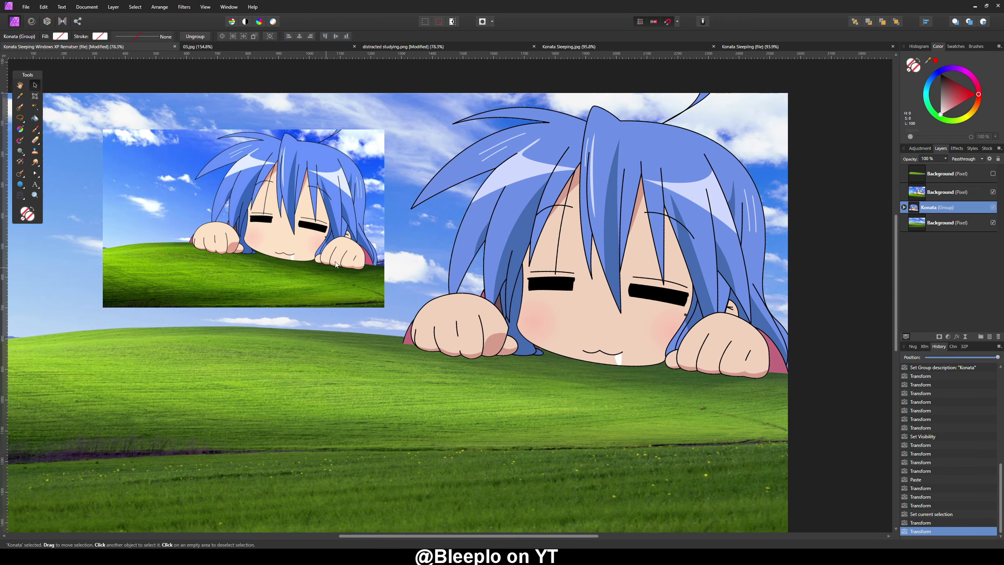
# - Keep a hidden backup copy of the Konata group at the bottom of the layer stack and rasterize the working group
pyautogui.scroll(5, 339, 381)
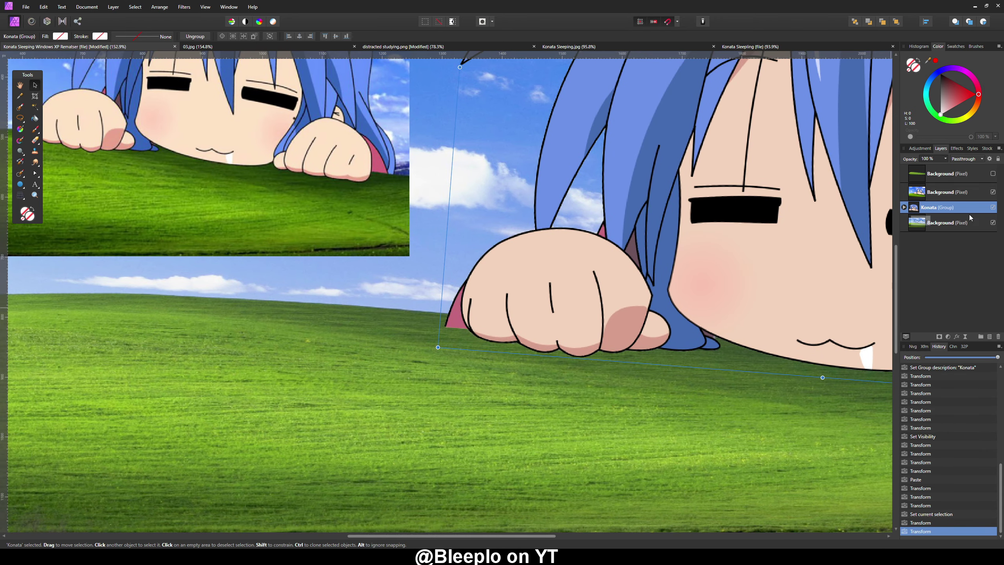
pyautogui.click(970, 208)
pyautogui.click(908, 232)
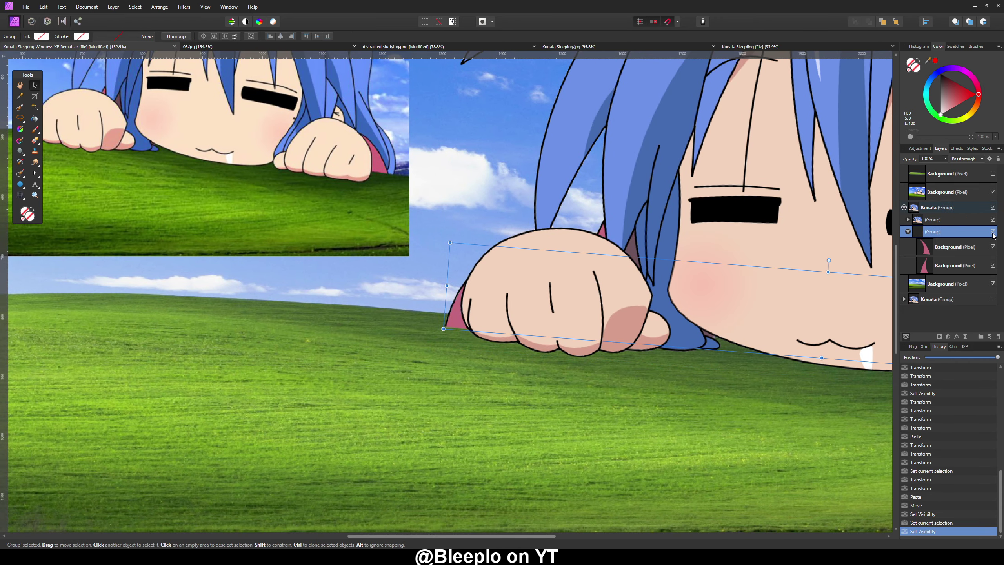
pyautogui.click(942, 207)
pyautogui.rightClick(941, 207)
pyautogui.click(901, 217)
pyautogui.scroll(-5, 621, 255)
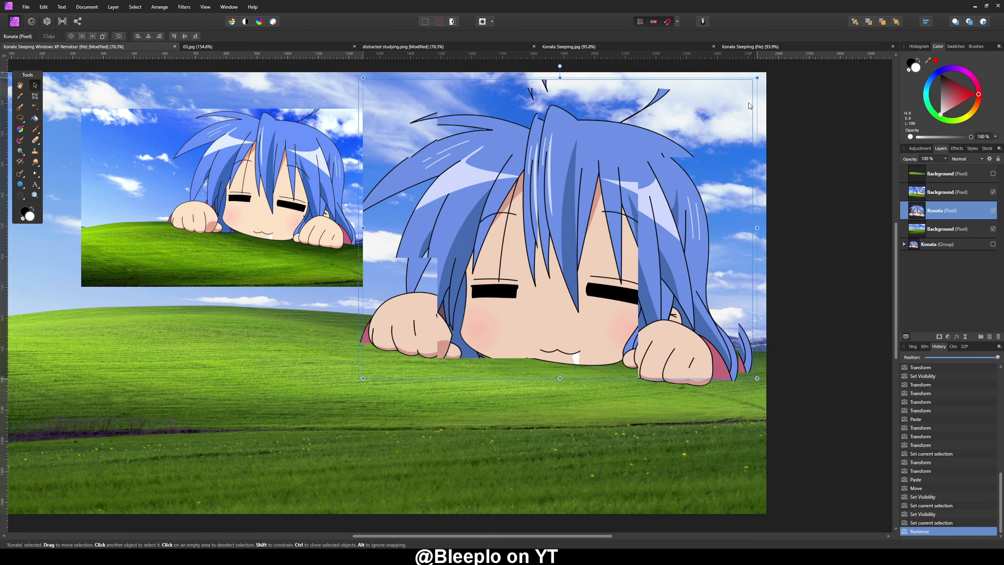
# - Move, slightly scale down and rotate the rasterized Konata layer until her hands and chin rest along the hill's crest
pyautogui.moveTo(749, 102); pyautogui.dragTo(751, 93)
pyautogui.scroll(2, 645, 174)
pyautogui.moveTo(645, 174); pyautogui.dragTo(616, 173)
pyautogui.scroll(-2, 616, 173)
pyautogui.moveTo(587, 253); pyautogui.dragTo(540, 249)
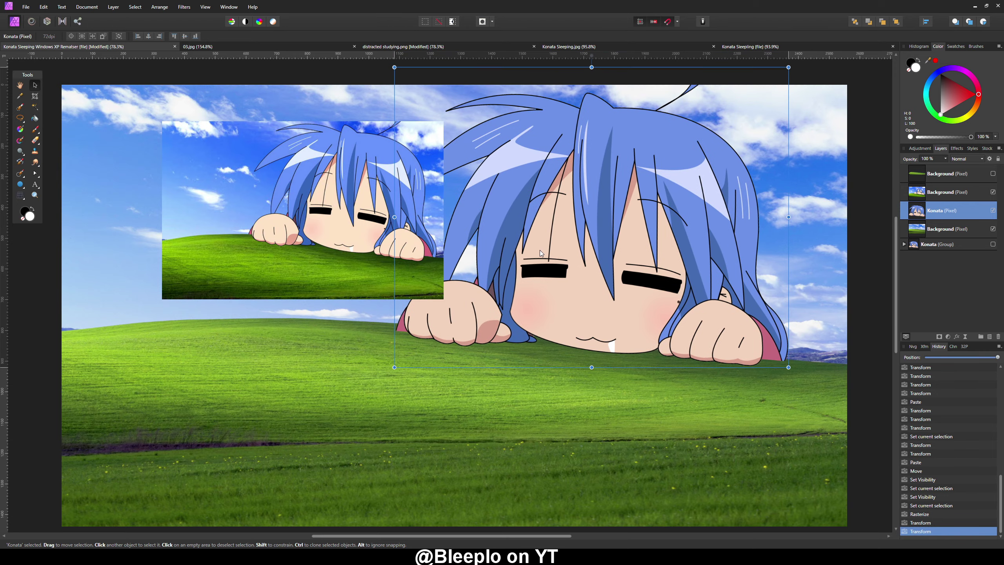
pyautogui.scroll(-2, 540, 249)
pyautogui.moveTo(575, 101); pyautogui.dragTo(580, 101)
pyautogui.doubleClick(579, 101)
pyautogui.moveTo(592, 193)
pyautogui.mouseDown()
pyautogui.moveTo(576, 193)
pyautogui.moveTo(581, 207)
pyautogui.mouseUp()
# - Show the grass overlay layer at reduced opacity and try a smart brush selection around the left hand on the Konata layer
pyautogui.scroll(2, 576, 219)
pyautogui.click(994, 173)
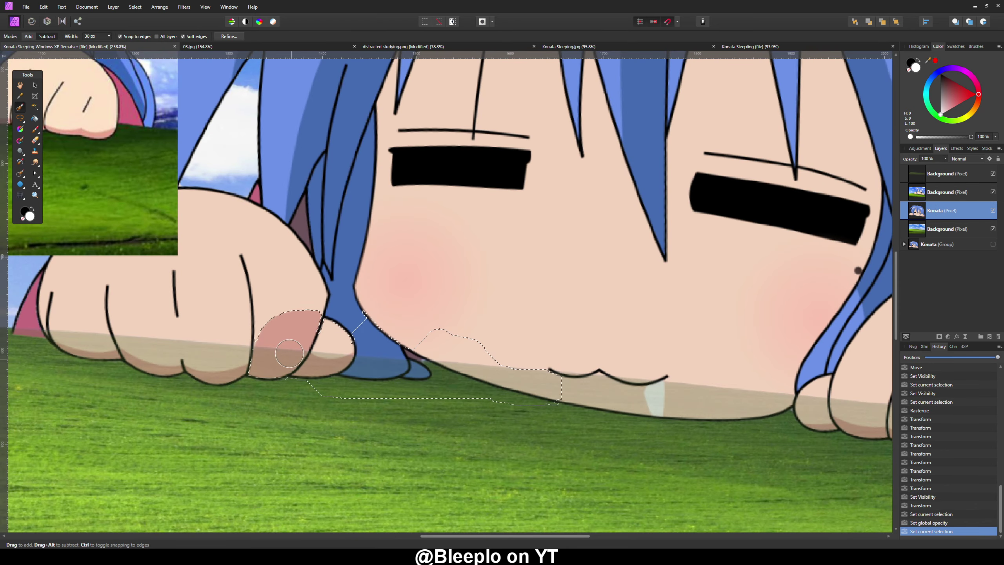
pyautogui.hscroll(-5, 289, 354)
pyautogui.moveTo(289, 354); pyautogui.dragTo(288, 357)
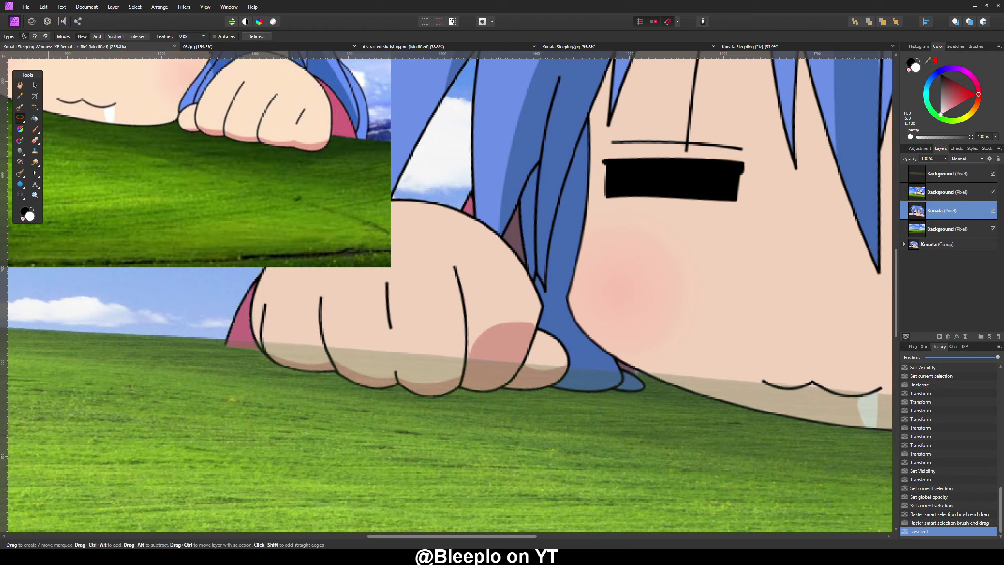
# - Trace the upper edge of a straight-edged lasso selection along the hill's crest, from the left sleeve to the right hand's outer edge
pyautogui.scroll(-5, 277, 312)
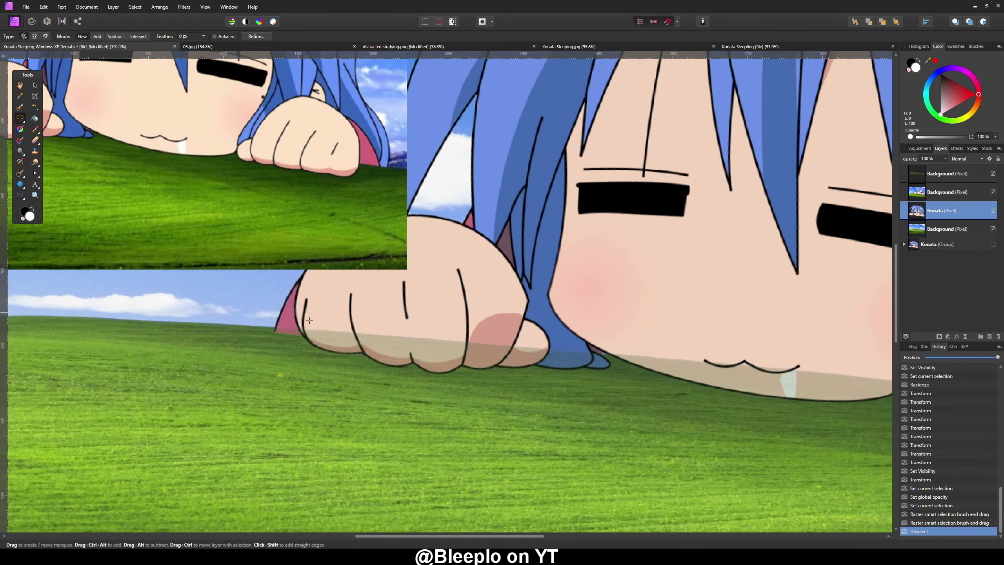
pyautogui.scroll(10, 277, 313)
pyautogui.click(173, 263)
pyautogui.scroll(-2, 582, 308)
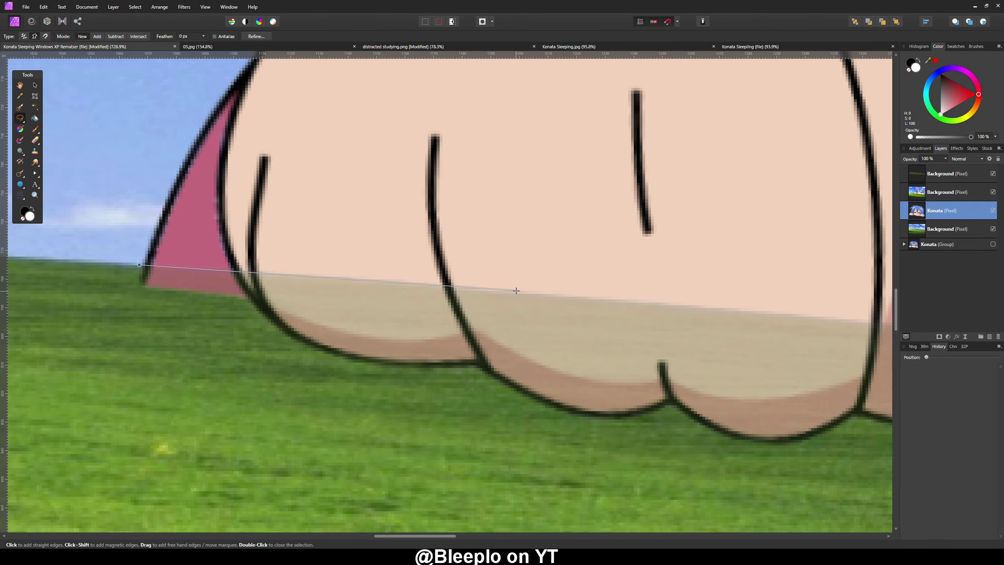
pyautogui.hscroll(8, 553, 296)
pyautogui.scroll(-4, 672, 277)
pyautogui.click(629, 259)
pyautogui.click(725, 274)
pyautogui.hscroll(6, 725, 274)
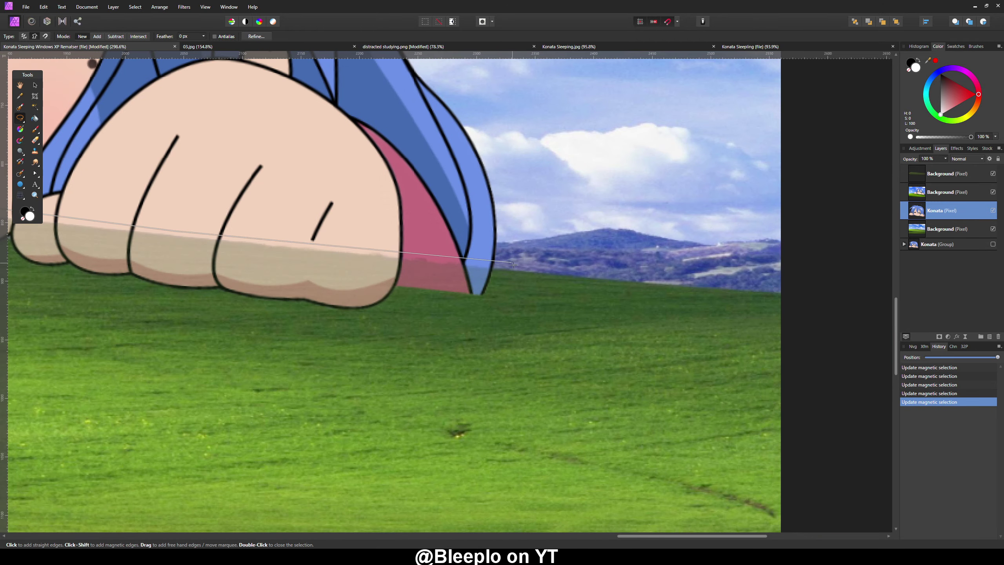
pyautogui.scroll(-6, 217, 204)
pyautogui.scroll(15, 217, 204)
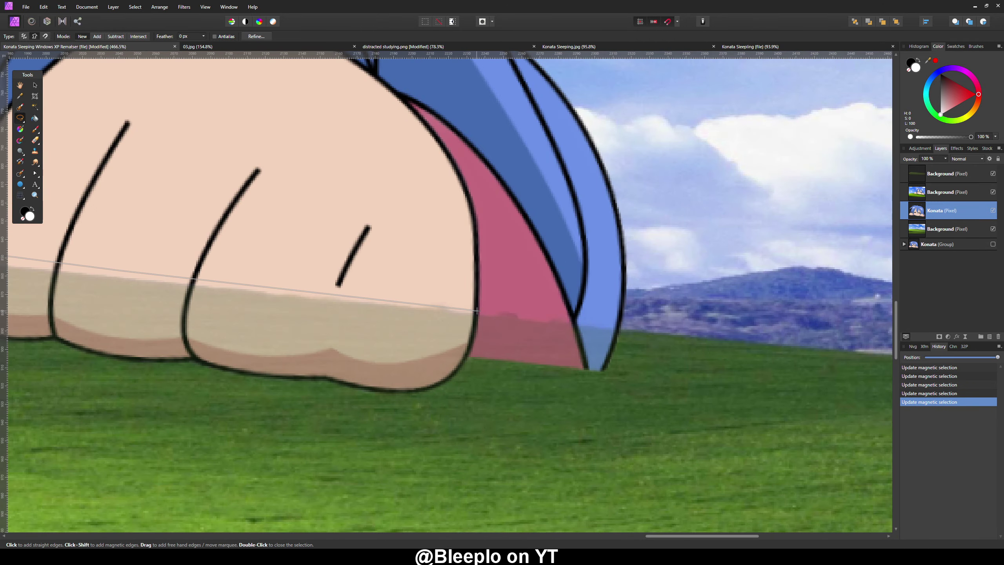
pyautogui.click(477, 277)
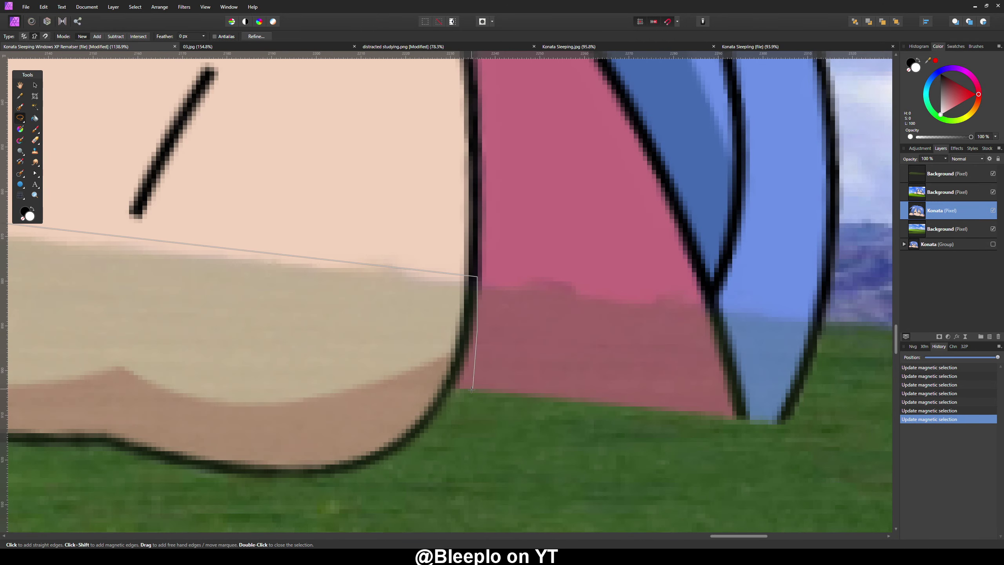
# - Close the lasso selection around the undersides of both hands and the chin, leaving out the left sleeve
pyautogui.click(438, 420)
pyautogui.scroll(-8, 438, 420)
pyautogui.scroll(6, 459, 399)
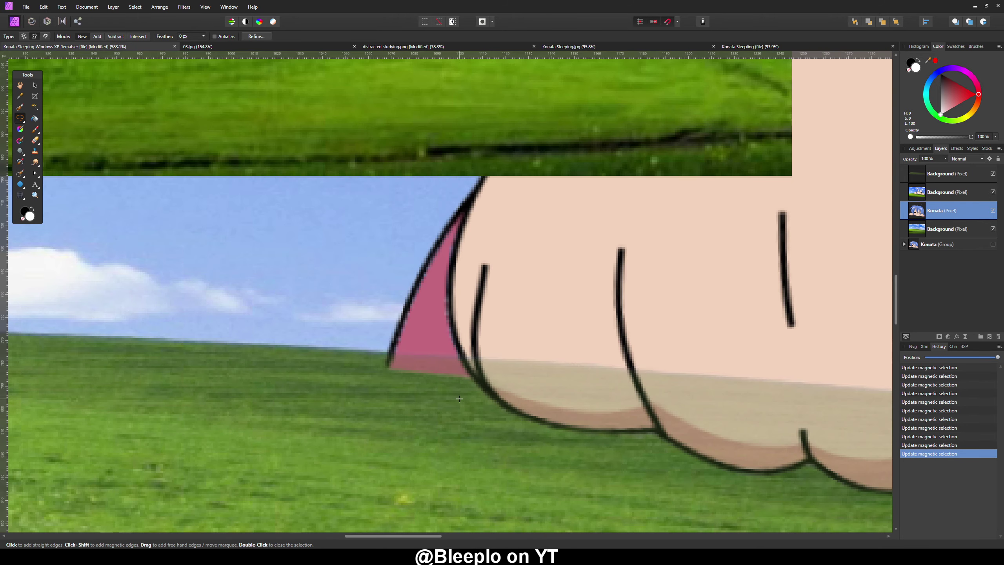
pyautogui.click(511, 445)
pyautogui.scroll(-4, 511, 445)
pyautogui.scroll(5, 447, 371)
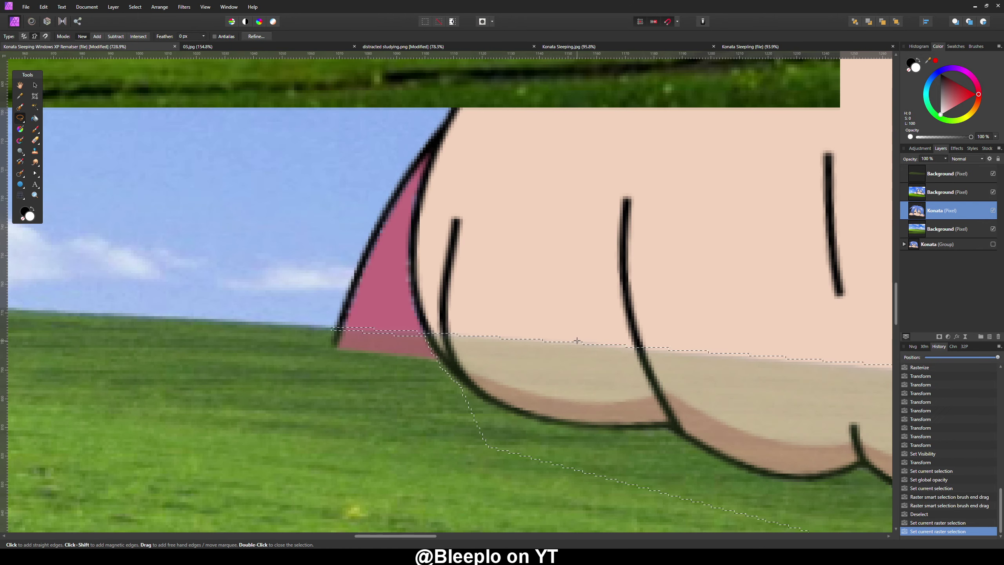
# - Copy the selected hand and face areas to their own layer above the grass overlay, with the overlay at 100% opacity
pyautogui.hotkey('ctrl', 'v')
pyautogui.hotkey('ctrl', 'd')
pyautogui.scroll(-3, 574, 343)
pyautogui.moveTo(944, 157); pyautogui.dragTo(986, 166)
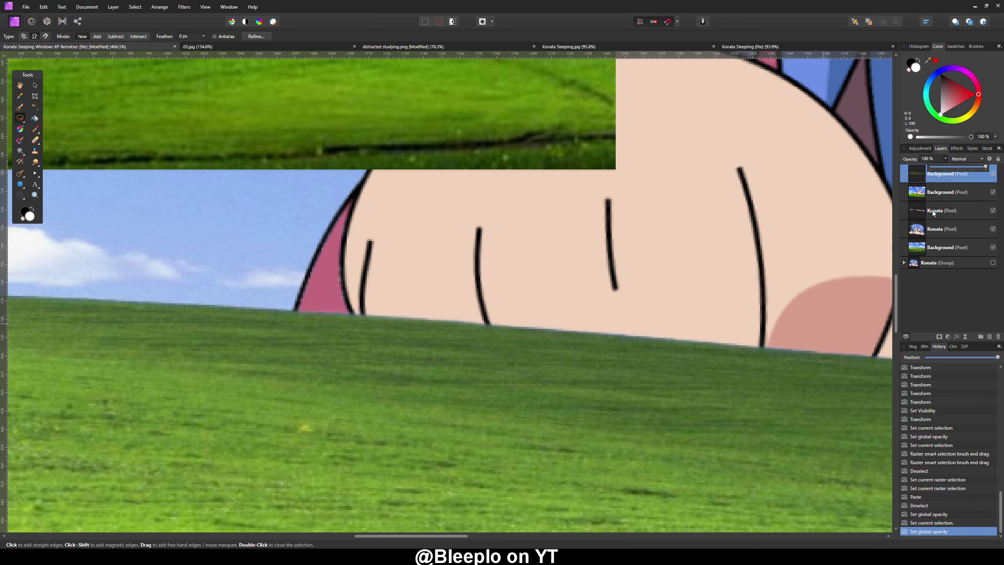
pyautogui.moveTo(934, 207); pyautogui.dragTo(934, 171)
# - Align the copied hands and face layer over the figure and erase its excess edge beside the left sleeve
pyautogui.press('v')
pyautogui.scroll(2, 514, 277)
pyautogui.scroll(-4, 514, 277)
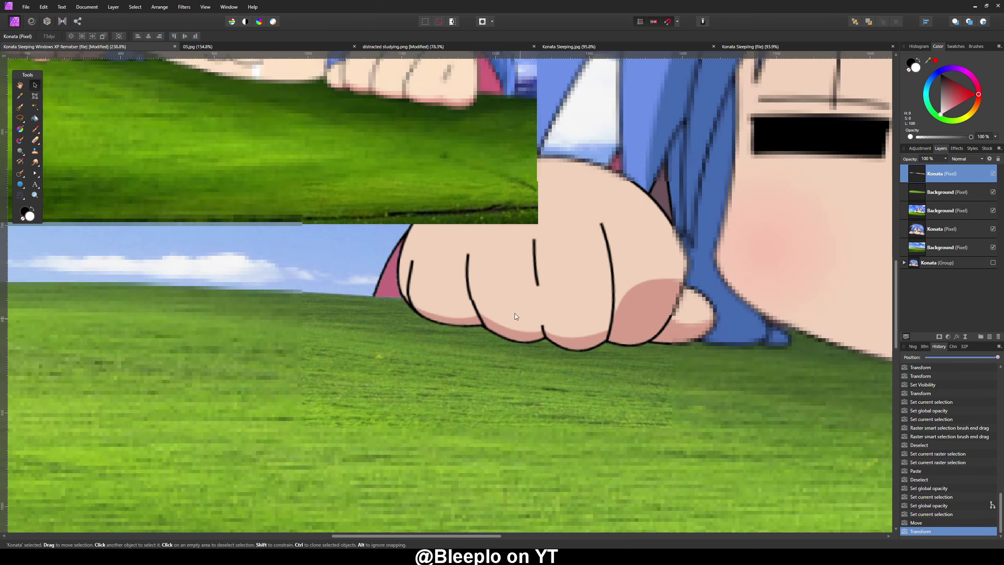
pyautogui.scroll(3, 328, 295)
pyautogui.scroll(-6, 167, 270)
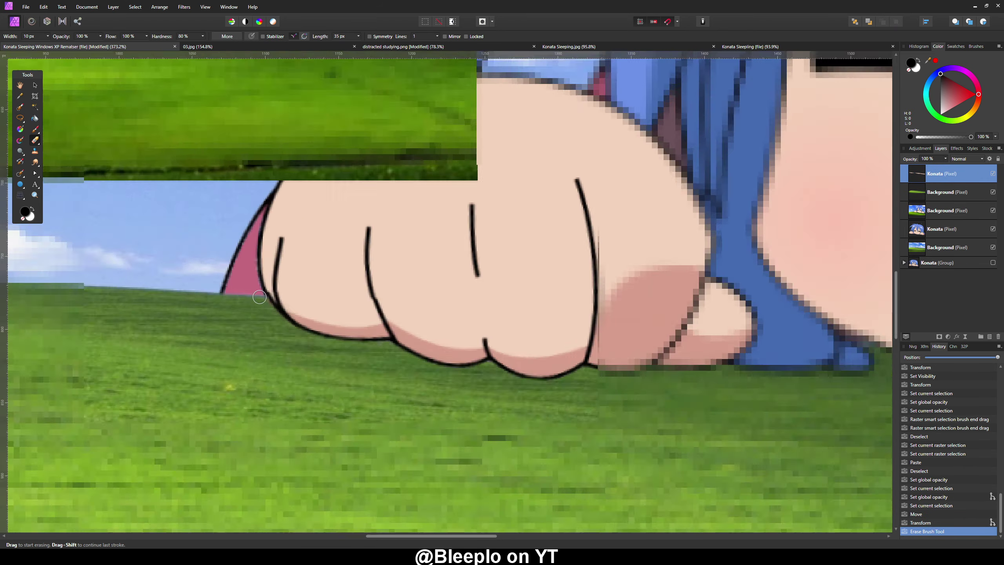
pyautogui.press('v')
# - Erase the stray sleeve edge along the outside of the right hand on the copied hands and face layer
pyautogui.scroll(4, 686, 347)
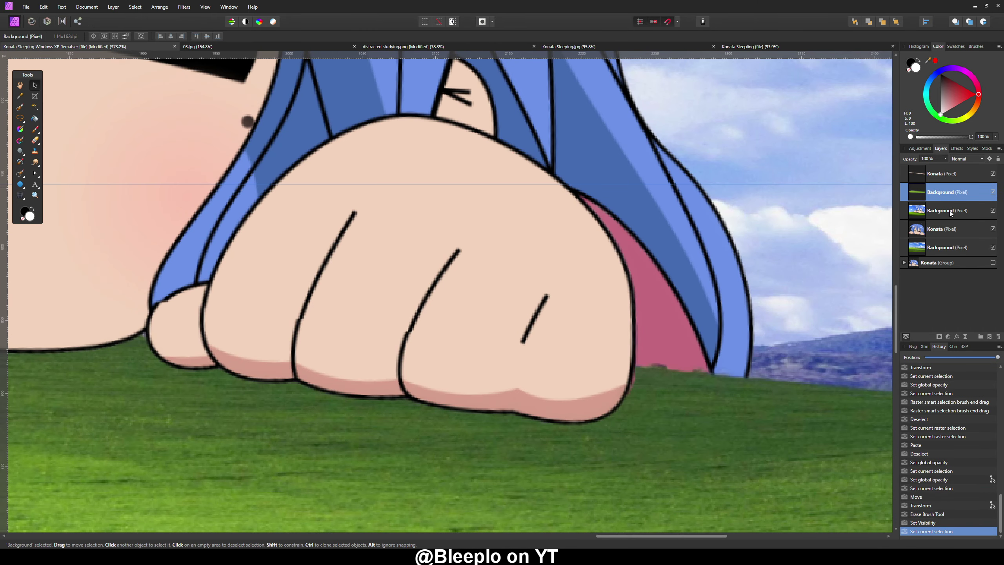
pyautogui.click(951, 211)
pyautogui.click(902, 173)
pyautogui.press('e')
pyautogui.scroll(5, 439, 362)
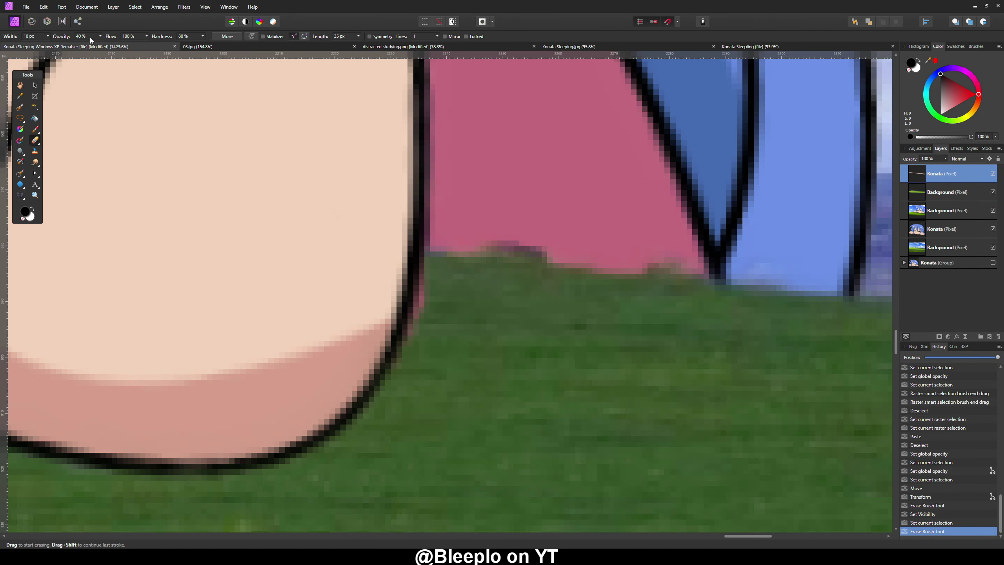
pyautogui.scroll(-10, 558, 296)
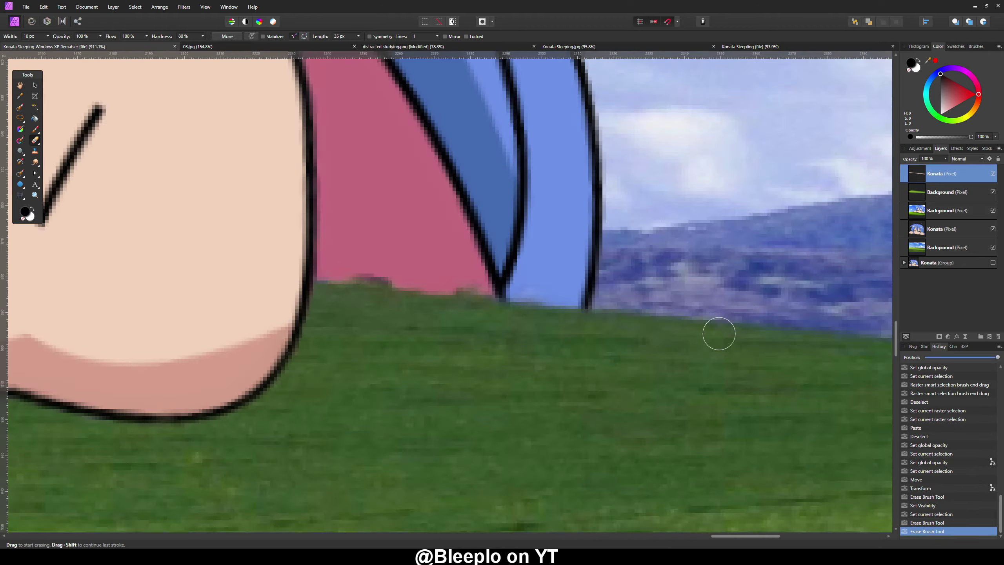
pyautogui.scroll(8, 870, 395)
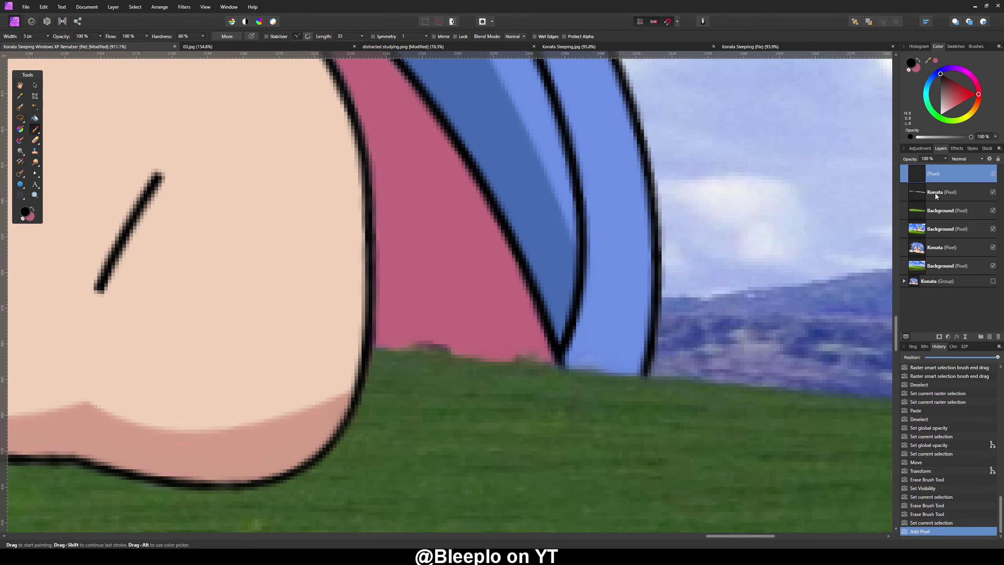
# - Rename the copied layer "Konata hands + face" and paint both sleeves' lower edges pink with a 3 px brush
pyautogui.scroll(3, 415, 339)
pyautogui.moveTo(379, 346); pyautogui.dragTo(544, 362)
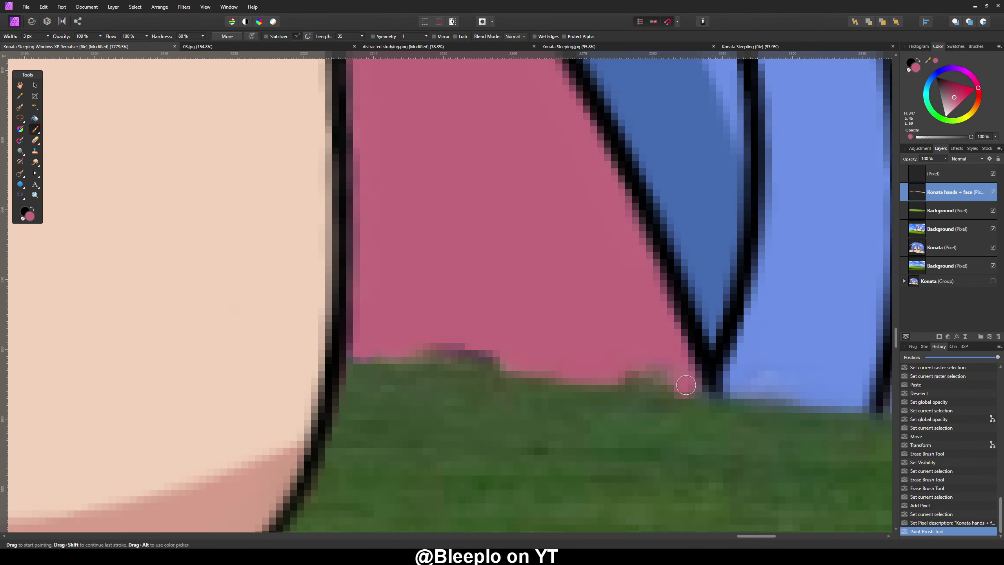
pyautogui.scroll(-5, 456, 343)
pyautogui.scroll(5, 488, 366)
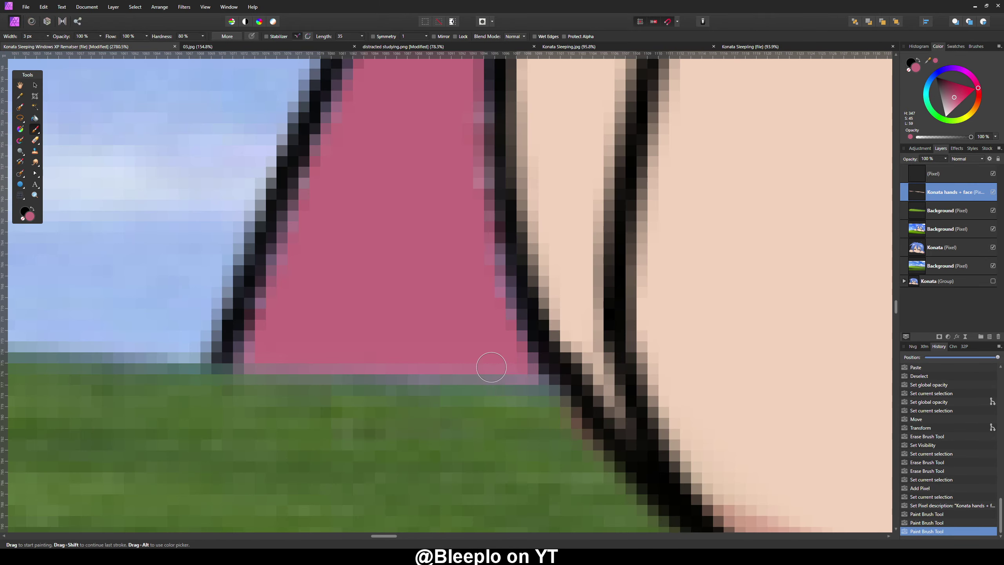
pyautogui.scroll(-2, 489, 366)
pyautogui.click(429, 338)
# - Delete the empty pixel layer at the top of the layer stack
pyautogui.scroll(-6, 493, 334)
pyautogui.scroll(8, 493, 334)
pyautogui.scroll(-10, 493, 335)
pyautogui.click(993, 173)
pyautogui.scroll(6, 606, 195)
# - Nudge the "Konata hands + face" layer to line it up with the figure underneath
pyautogui.press('v')
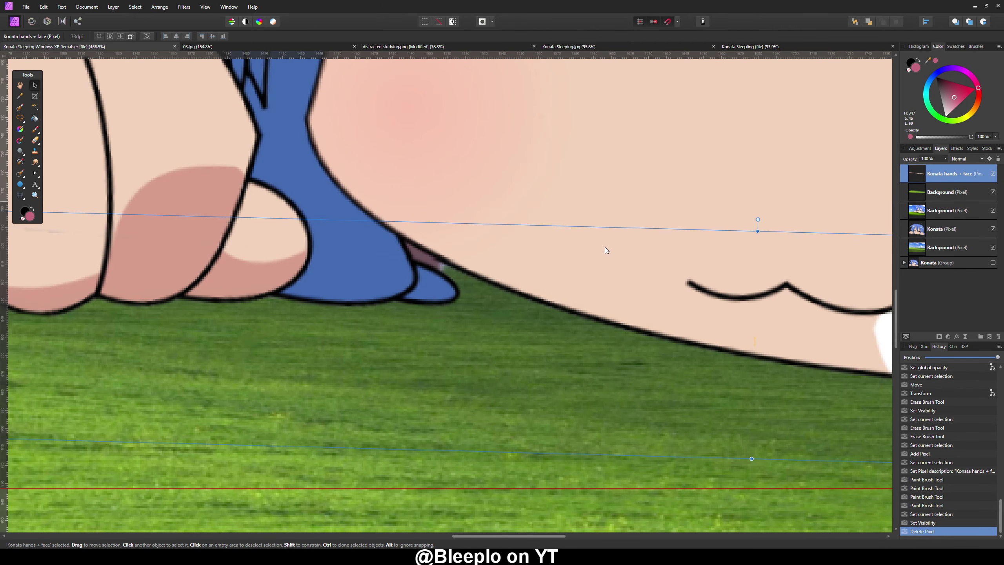
pyautogui.scroll(-3, 560, 244)
pyautogui.moveTo(562, 246); pyautogui.dragTo(499, 256)
pyautogui.scroll(-1, 499, 255)
# - Erase the seam marks on the "Konata hands + face" layer around the right hand with a 10 px eraser
pyautogui.press('e')
pyautogui.scroll(3, 359, 275)
pyautogui.scroll(-6, 436, 301)
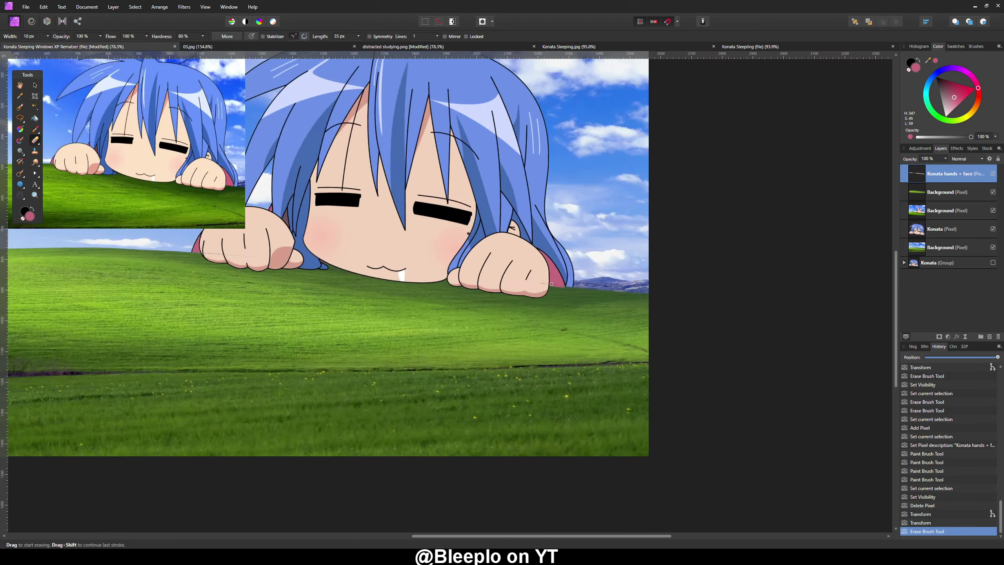
pyautogui.scroll(8, 522, 314)
pyautogui.moveTo(510, 316); pyautogui.dragTo(526, 321)
# - Rename the reference picture layer "ref" and move it to the top, and hide the "Konata hands + face" layer
pyautogui.scroll(1, 589, 325)
pyautogui.scroll(-1, 588, 326)
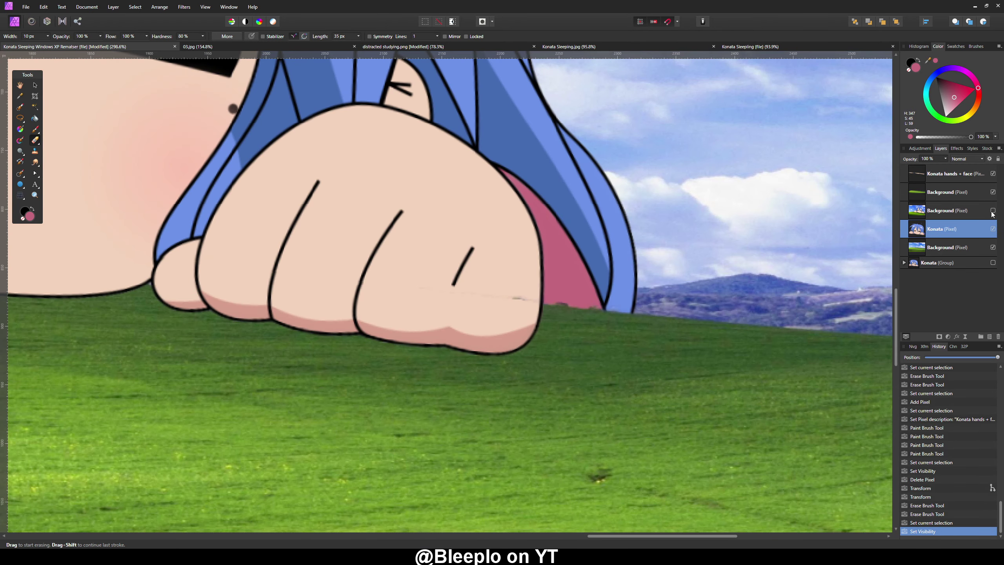
pyautogui.click(993, 191)
pyautogui.scroll(-1, 447, 277)
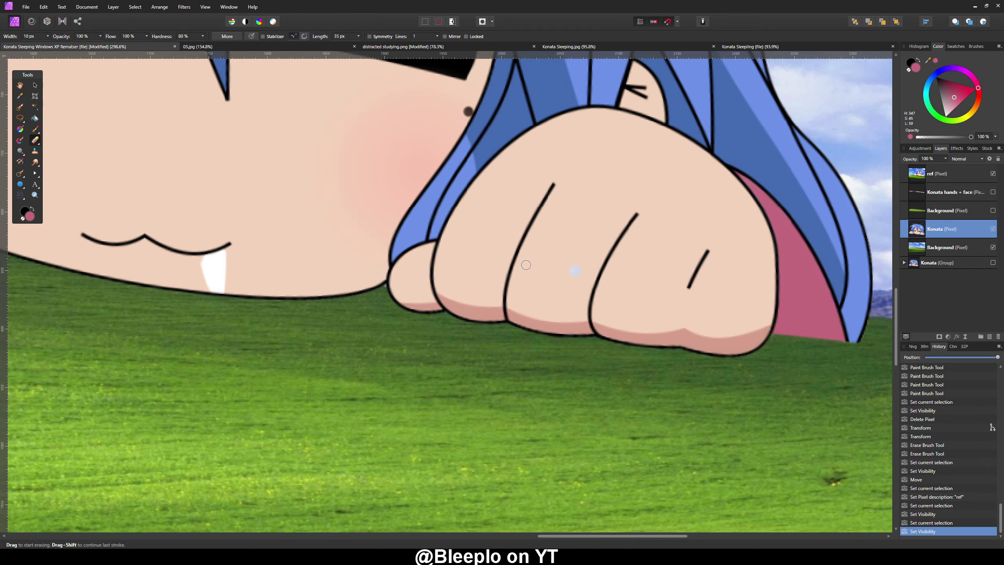
# - Show the grass overlay at 40% opacity and make the full Konata layer active
pyautogui.click(913, 213)
pyautogui.press('4')
pyautogui.press('w')
pyautogui.click(913, 229)
pyautogui.hscroll(-3, 447, 277)
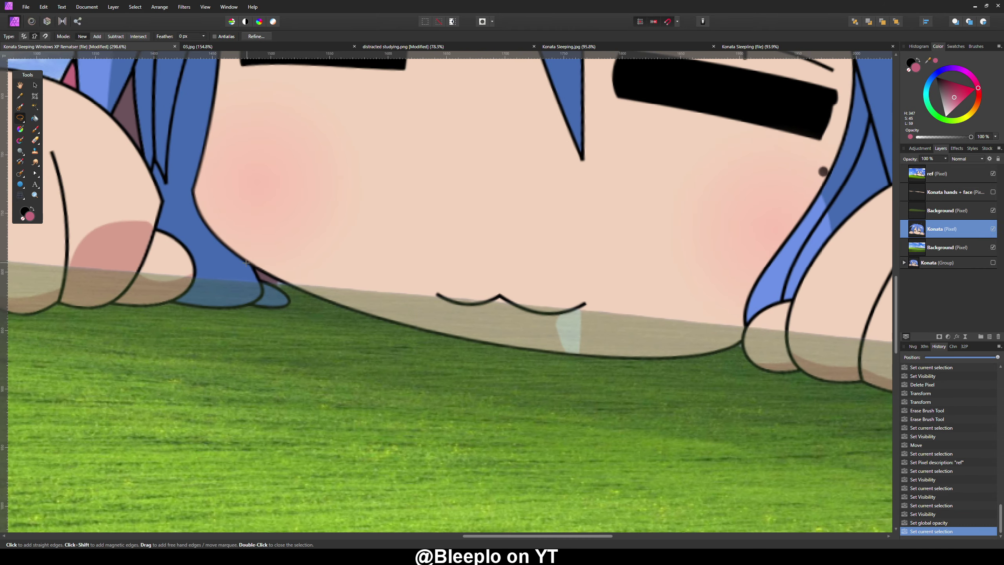
# - Lasso a strip of the Konata layer along the hill's crest, from the left hand to the hair beyond the right sleeve
pyautogui.press('l')
pyautogui.hotkey('ctrl', 'd')
pyautogui.click(241, 253)
pyautogui.scroll(-1, 241, 253)
pyautogui.hscroll(3, 447, 277)
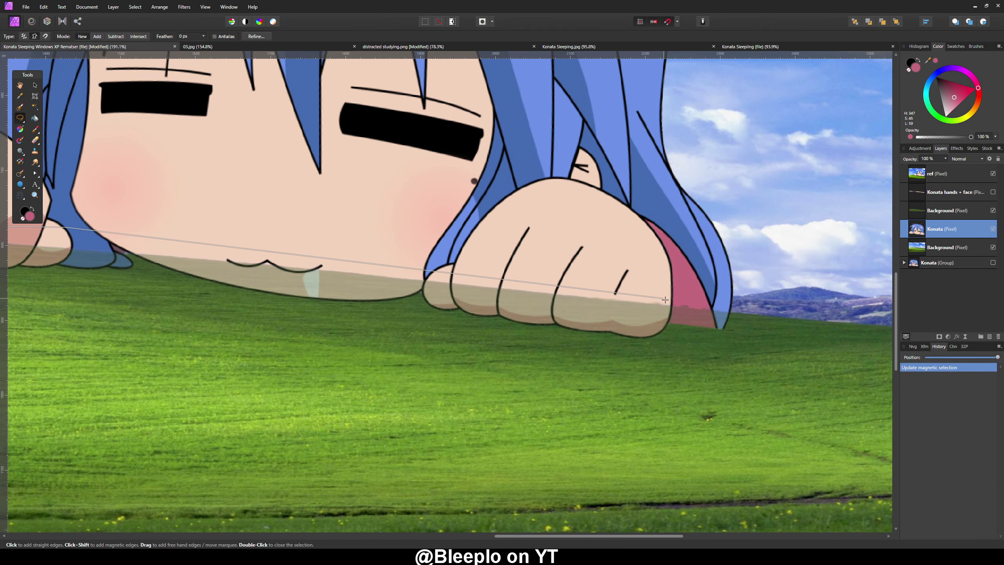
pyautogui.scroll(6, 678, 331)
pyautogui.click(692, 331)
pyautogui.hscroll(2, 633, 324)
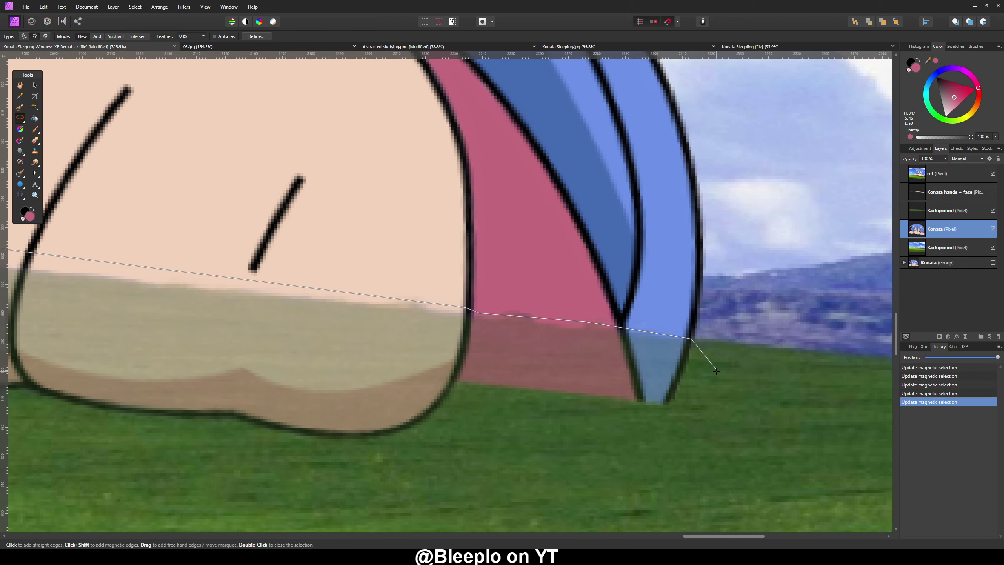
pyautogui.scroll(-5, 717, 371)
pyautogui.scroll(2, 808, 282)
pyautogui.press('Return')
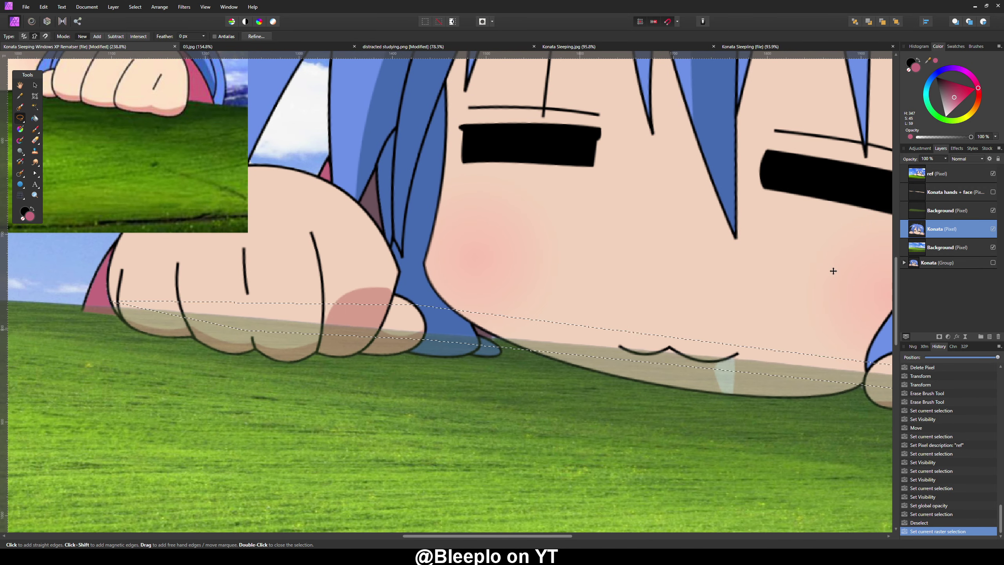
# - Copy the selected strip to a layer above the visible "Konata hands + face" layer and restore the grass overlay to full opacity
pyautogui.moveTo(943, 192); pyautogui.dragTo(944, 189)
pyautogui.click(953, 210)
pyautogui.click(993, 210)
pyautogui.click(947, 229)
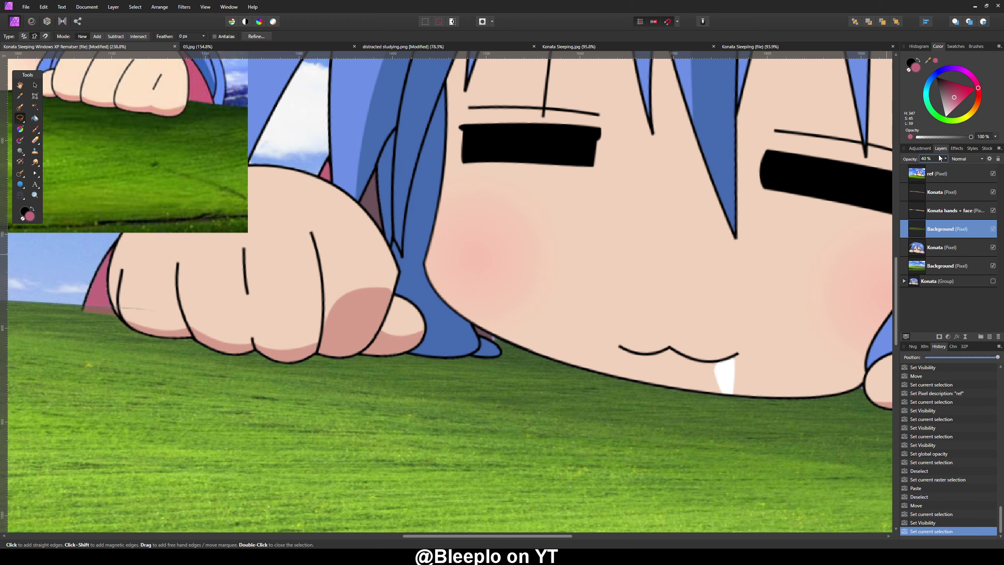
pyautogui.click(993, 191)
pyautogui.scroll(-3, 722, 262)
pyautogui.scroll(2, 722, 262)
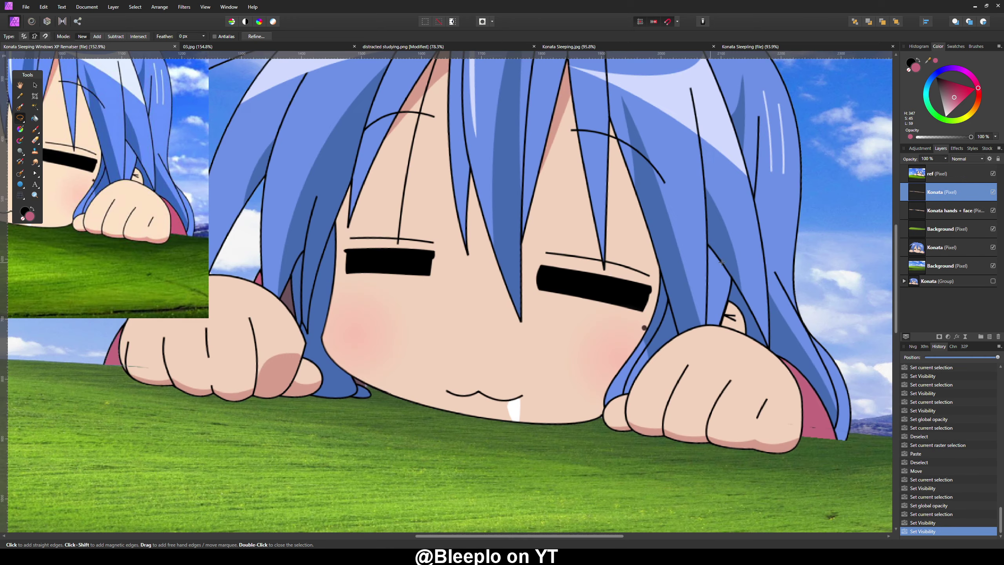
# - Compare the right sleeve with and without the copied Konata strip layer, and delete that layer
pyautogui.press('e')
pyautogui.scroll(5, 858, 443)
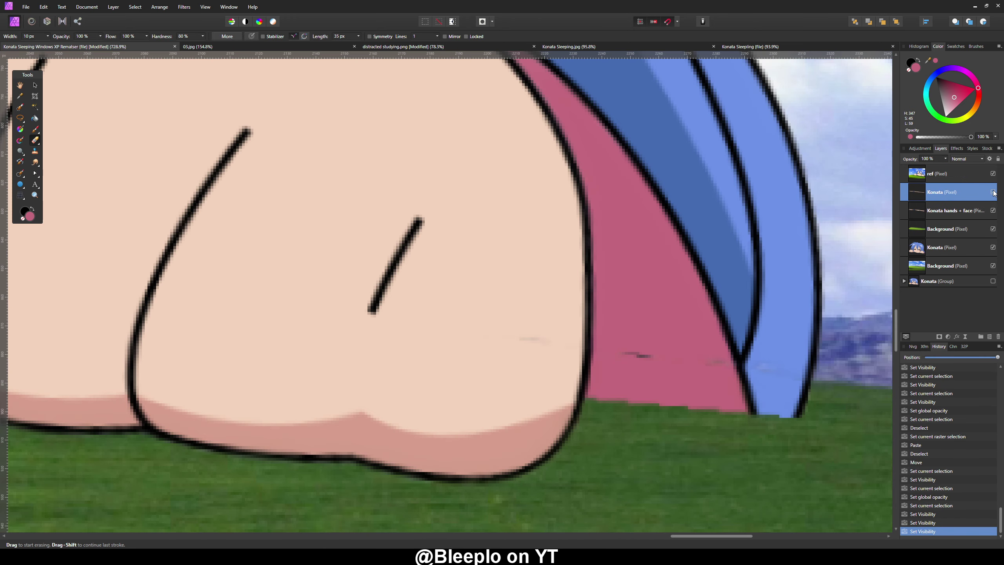
pyautogui.press('Delete')
pyautogui.press('Return')
# - Check the hill's crest with the "Konata hands + face" layer hidden and the grass overlay at 40% opacity, then restore both layers
pyautogui.click(947, 228)
pyautogui.scroll(-8, 729, 254)
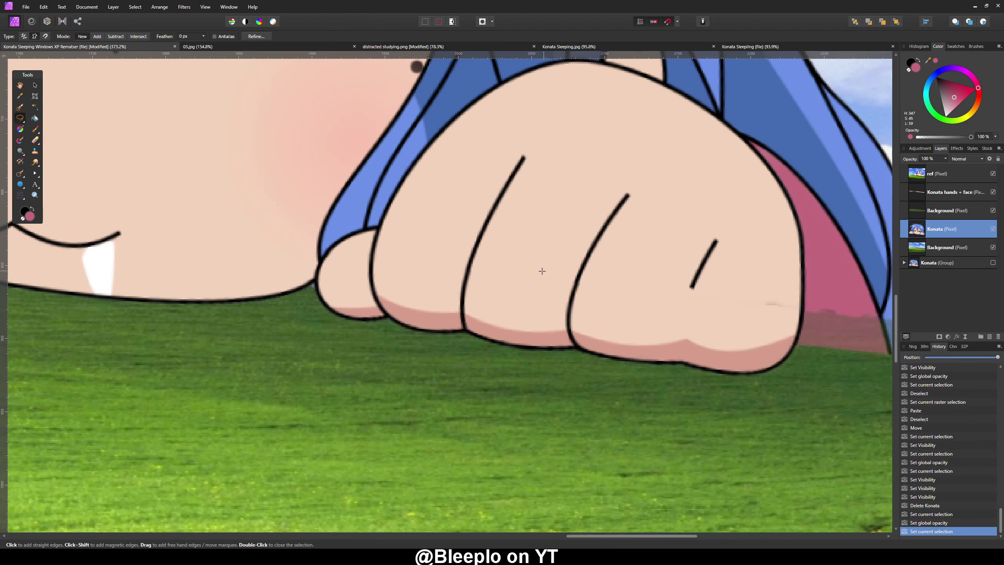
pyautogui.click(993, 192)
pyautogui.press('l')
pyautogui.scroll(4, 178, 222)
pyautogui.click(949, 209)
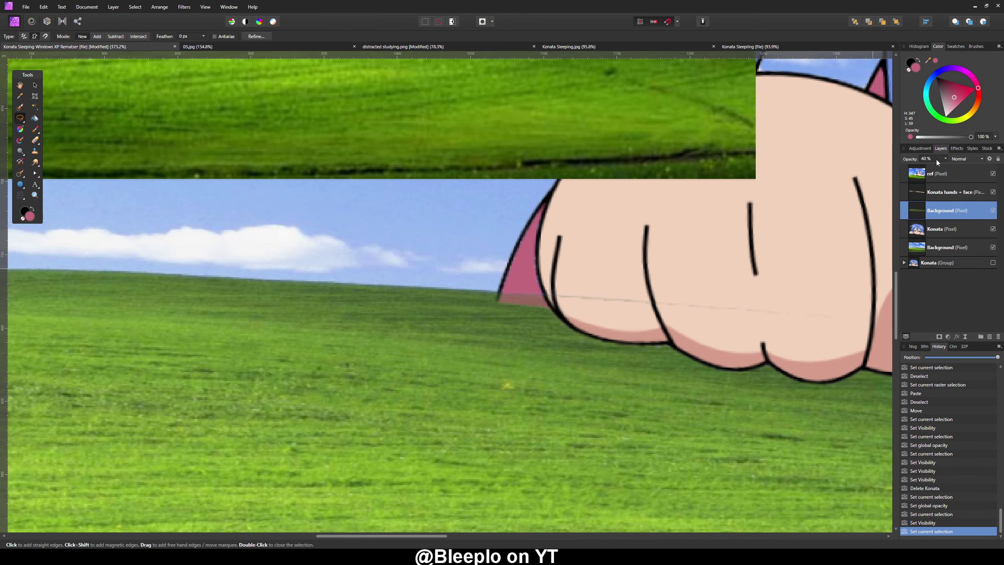
pyautogui.click(993, 191)
pyautogui.scroll(-4, 594, 269)
# - Nudge the "Konata hands + face" layer slightly down along the hill's crest and undo the extra nudge
pyautogui.press('v')
pyautogui.click(593, 269)
pyautogui.press('Down')
pyautogui.hscroll(2, 540, 272)
pyautogui.press('Down')
pyautogui.hotkey('ctrl', 'z')
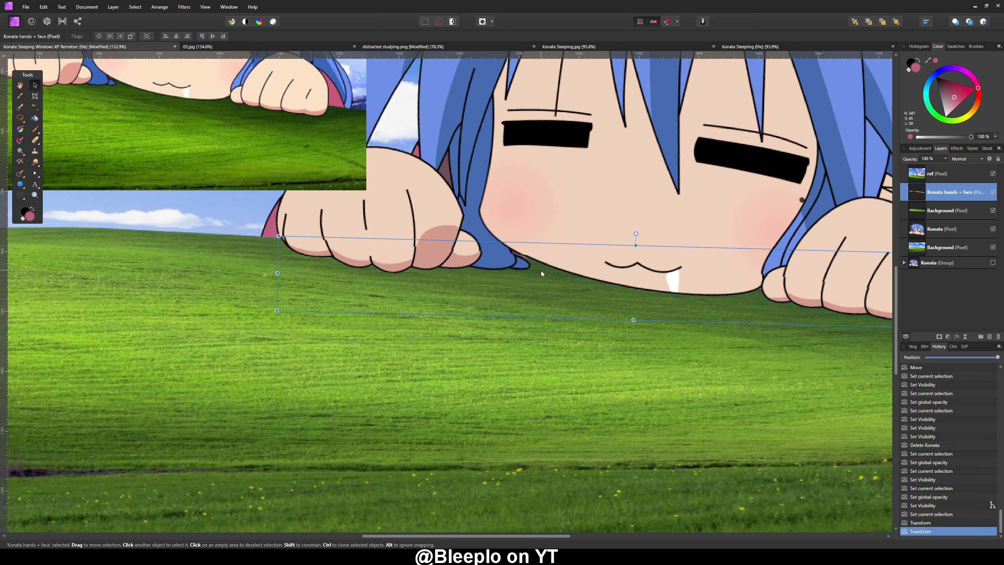
pyautogui.scroll(4, 542, 270)
pyautogui.scroll(-4, 466, 275)
pyautogui.hotkey('ctrl', '0')
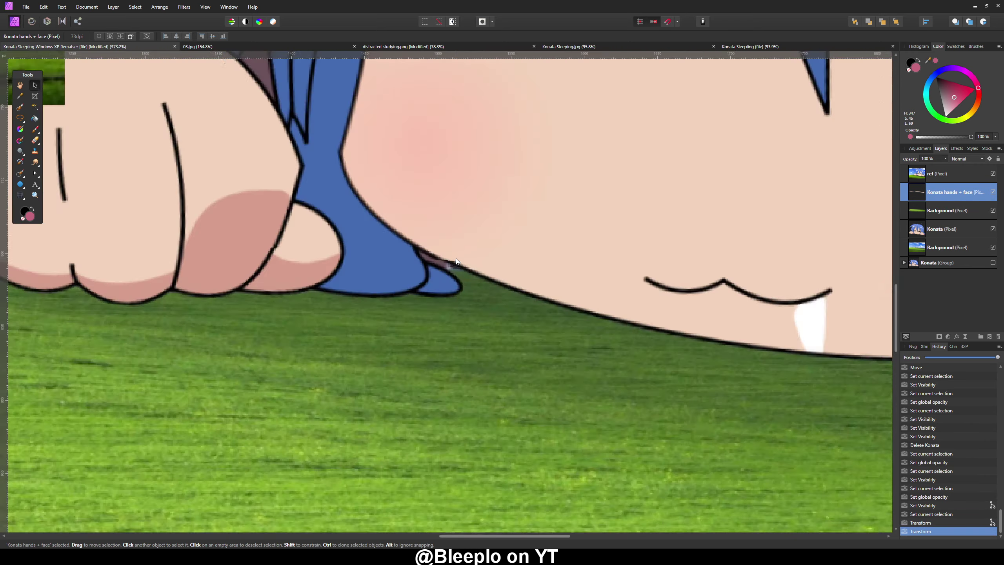
# - Hide "Konata hands + face" and lasso a strip of the full Konata layer across the left hand along the hill's crest
pyautogui.click(942, 229)
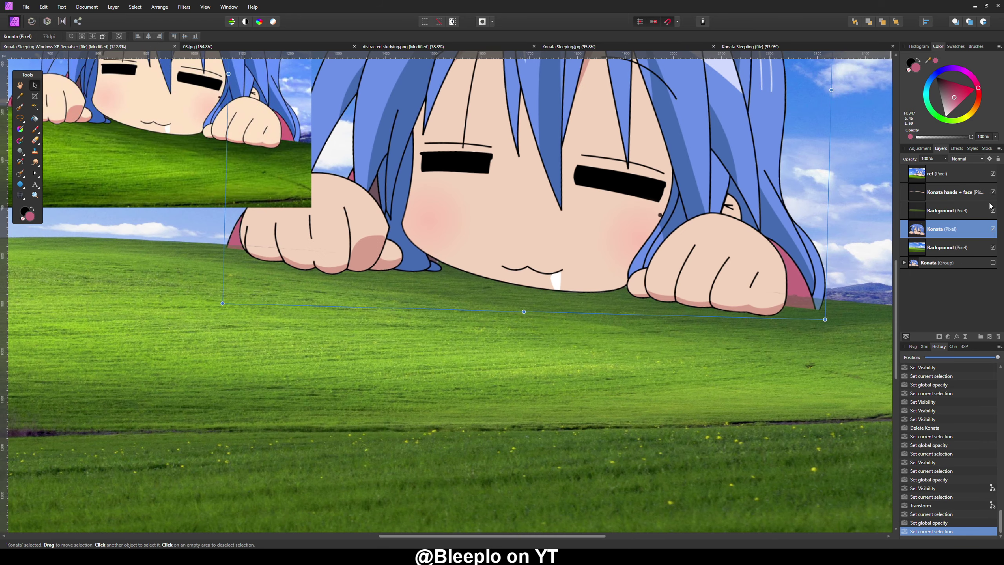
pyautogui.click(993, 192)
pyautogui.scroll(5, 502, 259)
pyautogui.press('w')
pyautogui.scroll(3, 501, 259)
pyautogui.moveTo(502, 259); pyautogui.dragTo(541, 265)
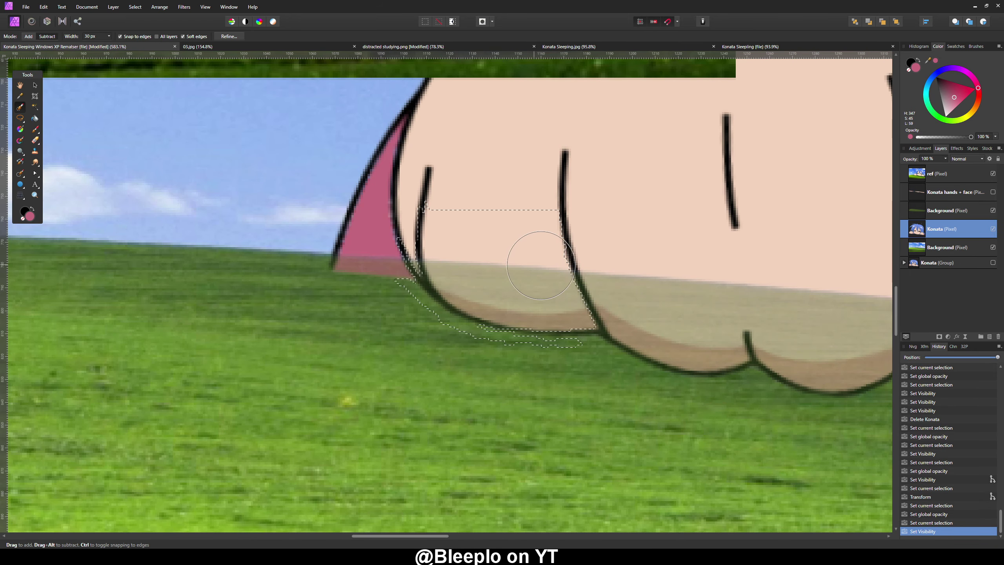
pyautogui.moveTo(438, 253); pyautogui.dragTo(56, 247)
pyautogui.hotkey('ctrl', 'shift', 'd')
pyautogui.press('l')
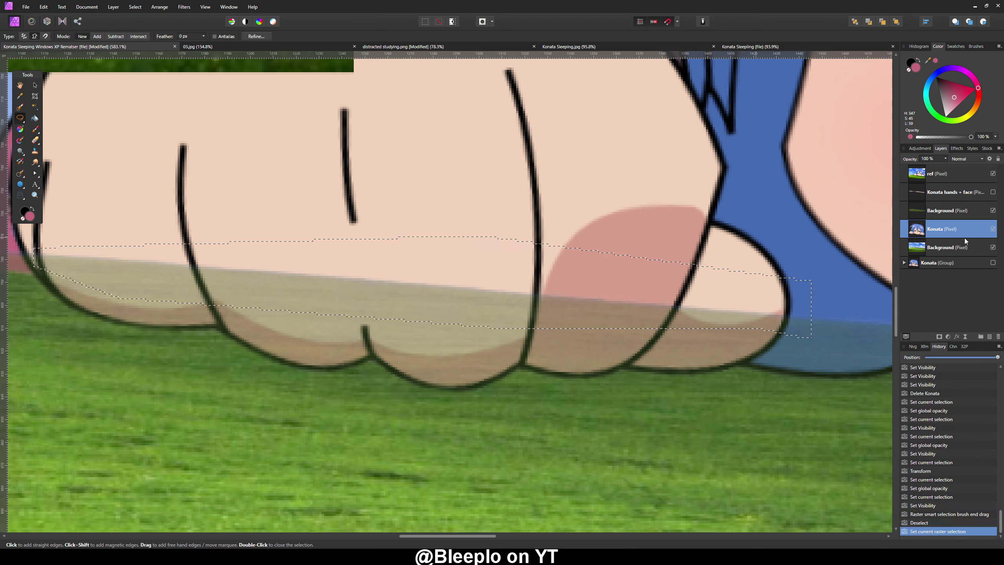
# - Copy the selected strip to a layer above the visible "Konata hands + face" layer and restore the grass overlay to full opacity
pyautogui.hotkey('ctrl', 'c')
pyautogui.hotkey('ctrl', 'v')
pyautogui.hotkey('ctrl', 'd')
pyautogui.moveTo(947, 187); pyautogui.dragTo(948, 185)
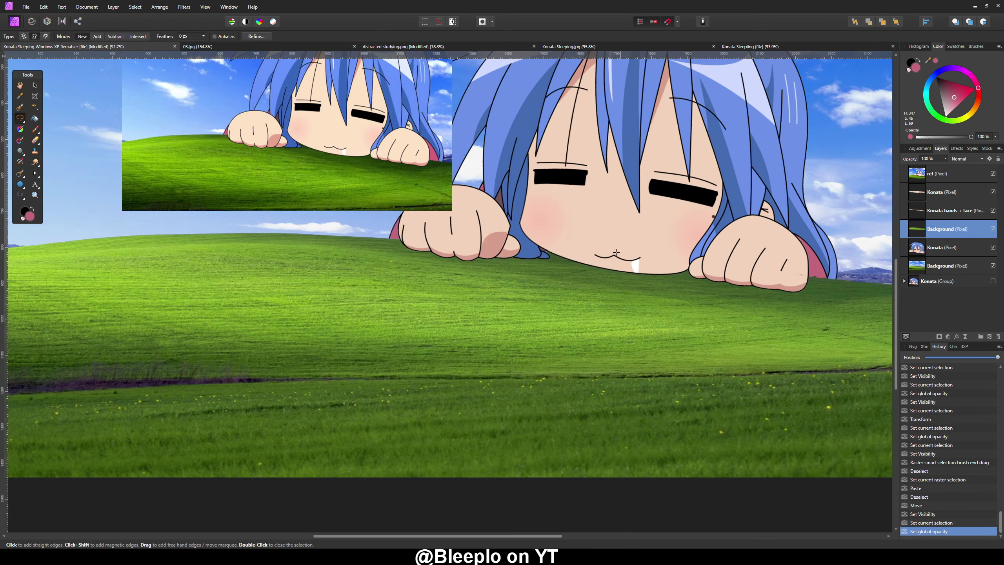
# - Lasso a patch of the full Konata layer around the seam on the right hand and paste it as a separate layer
pyautogui.scroll(5, 672, 277)
pyautogui.click(535, 271)
pyautogui.moveTo(629, 277); pyautogui.dragTo(811, 326)
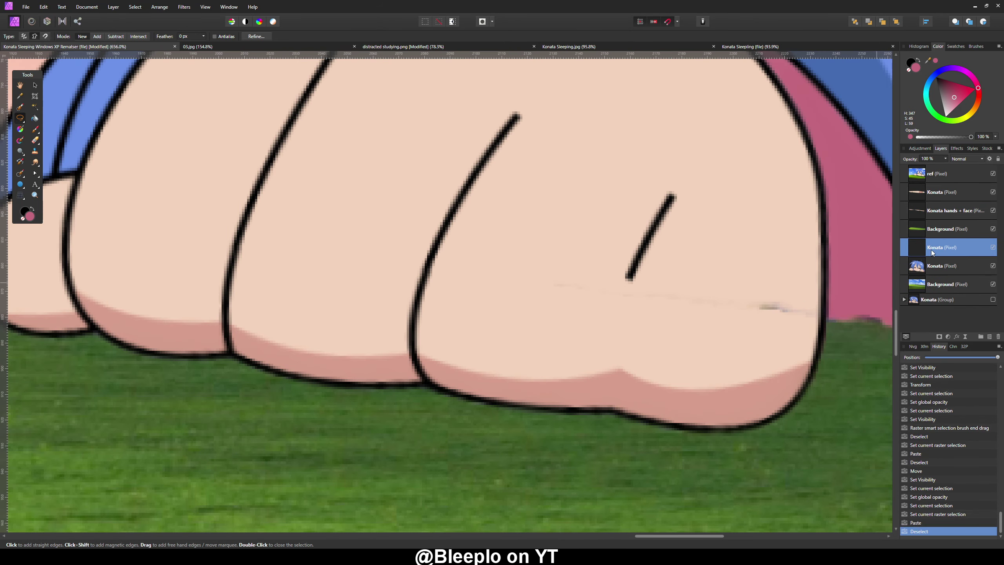
# - Group the copied Konata patches with the hands and face layer and name the group "Kon Hands + Face"
pyautogui.keyDown('ctrl'); pyautogui.click(942, 192); pyautogui.keyUp('ctrl')
pyautogui.hotkey('ctrl', 'g')
pyautogui.scroll(-6, 830, 214)
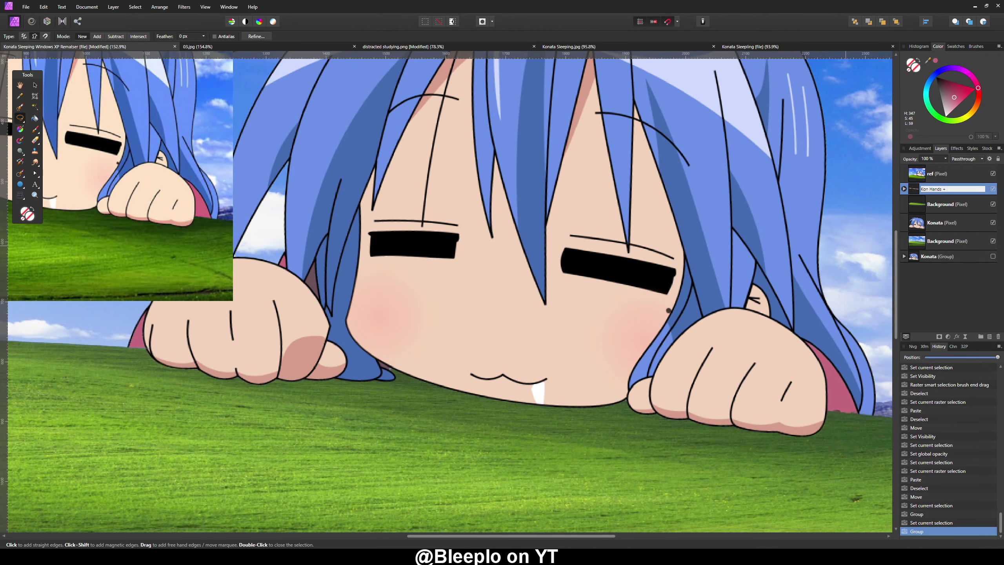
# - Add a pixel layer above the group and paint over the ragged lower edge of the right sleeve with a 3 px brush
pyautogui.scroll(3, 658, 298)
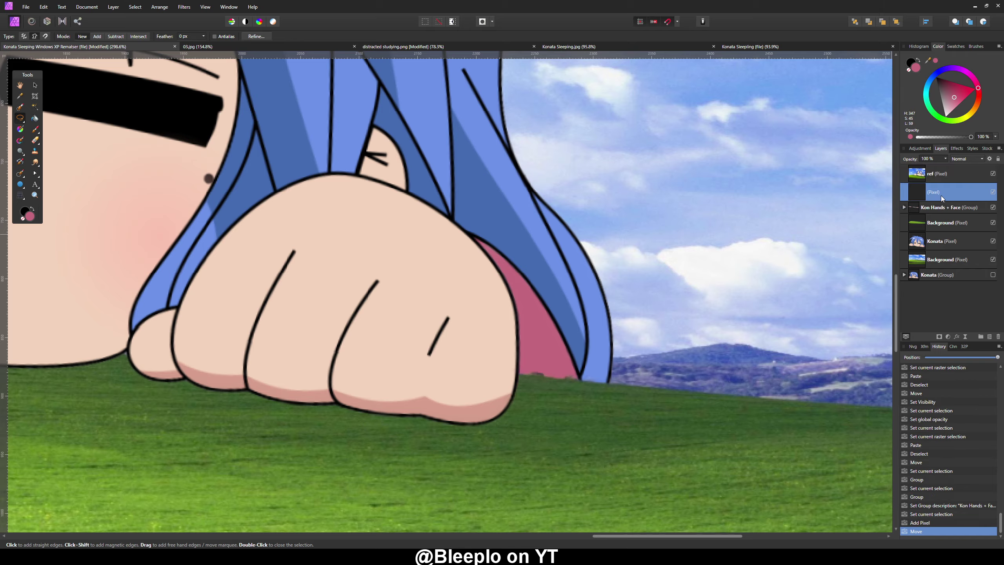
pyautogui.press('b')
pyautogui.scroll(7, 553, 380)
pyautogui.scroll(-15, 510, 368)
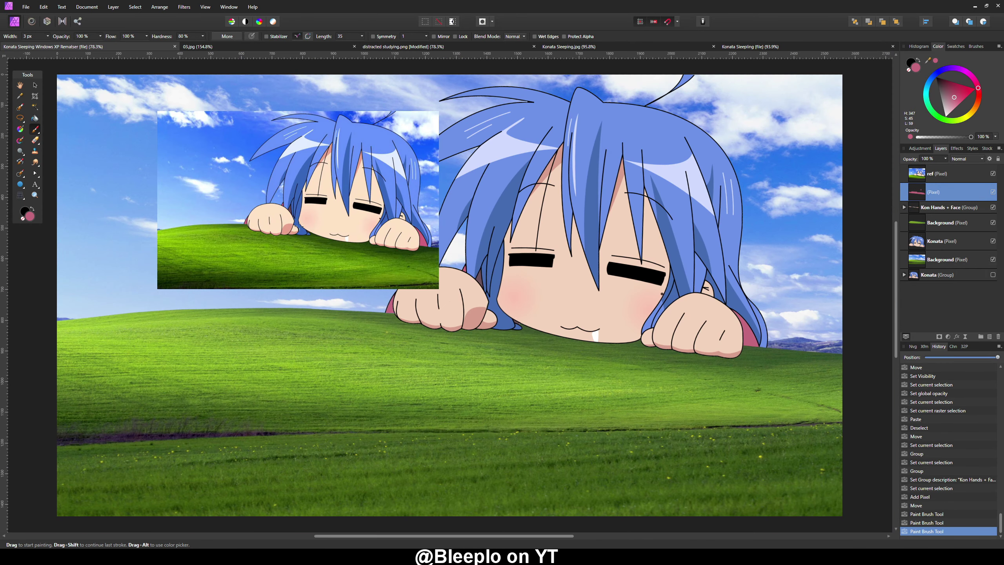
# - Group the painted layer with the hands group as "Konata Face + CHin" and hide the reference layer
pyautogui.scroll(5, 509, 367)
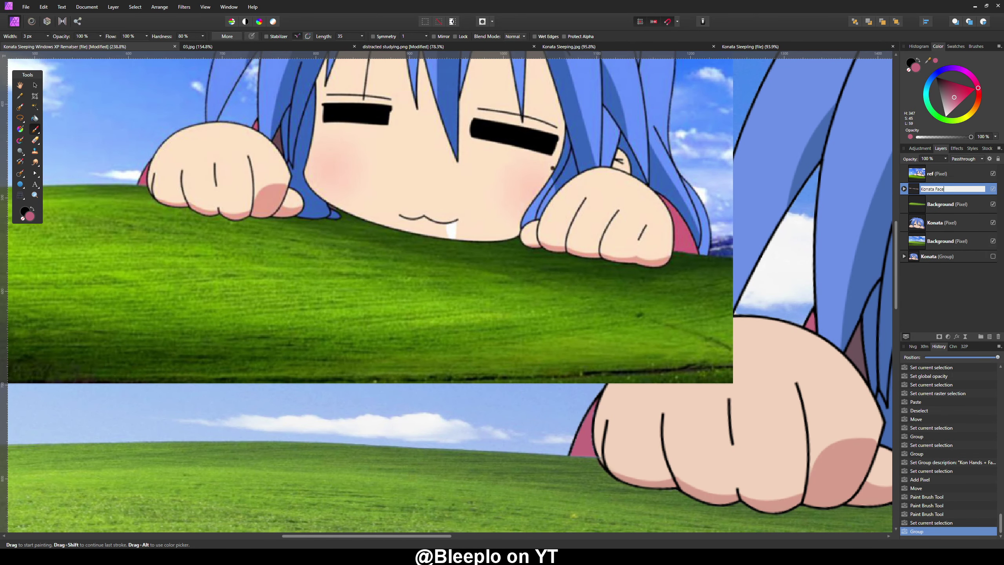
pyautogui.hotkey('ctrl', '0')
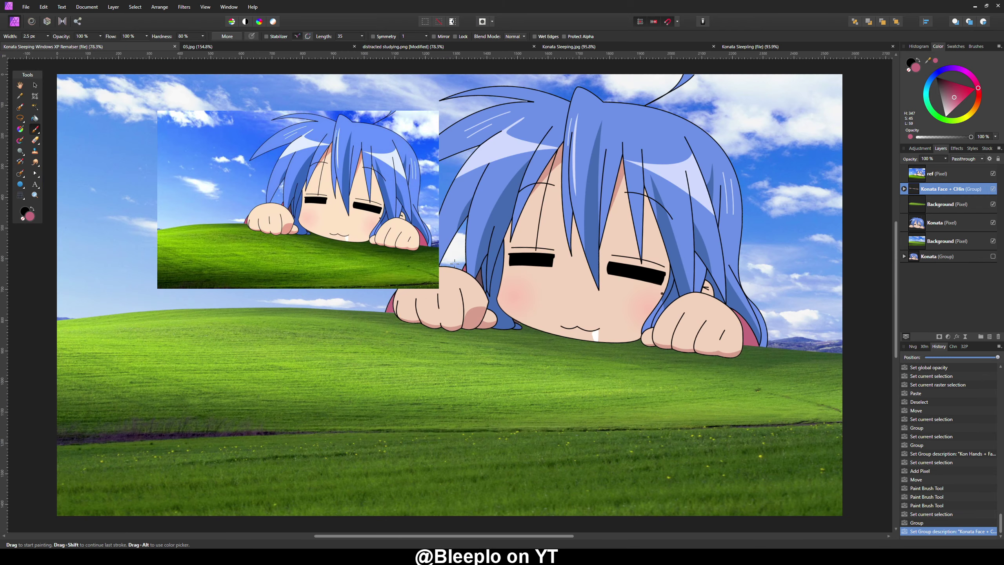
pyautogui.click(993, 173)
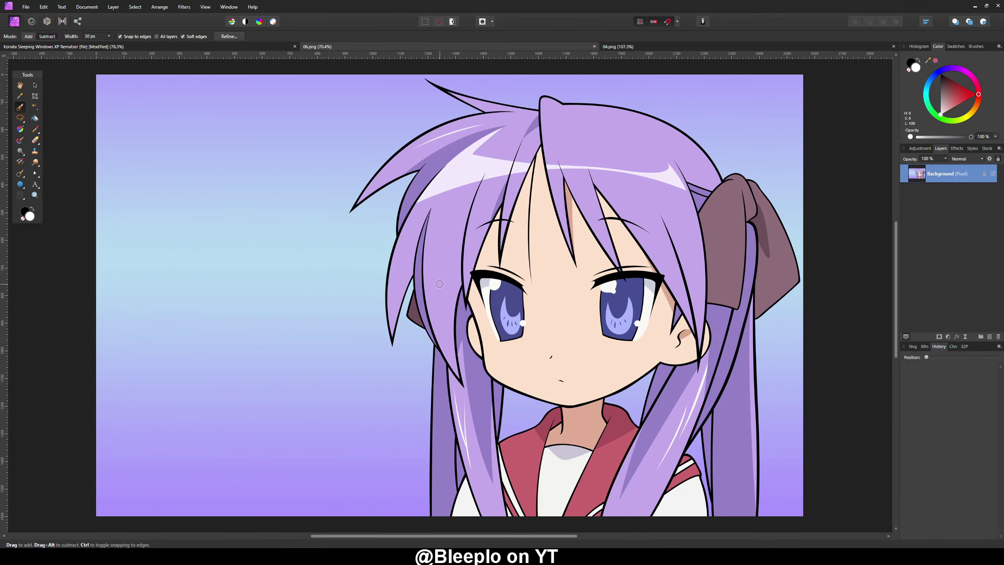
# - Try to delete the gradient background beside Kagami in 06.png and fill a separate pixel layer
pyautogui.scroll(3, 303, 246)
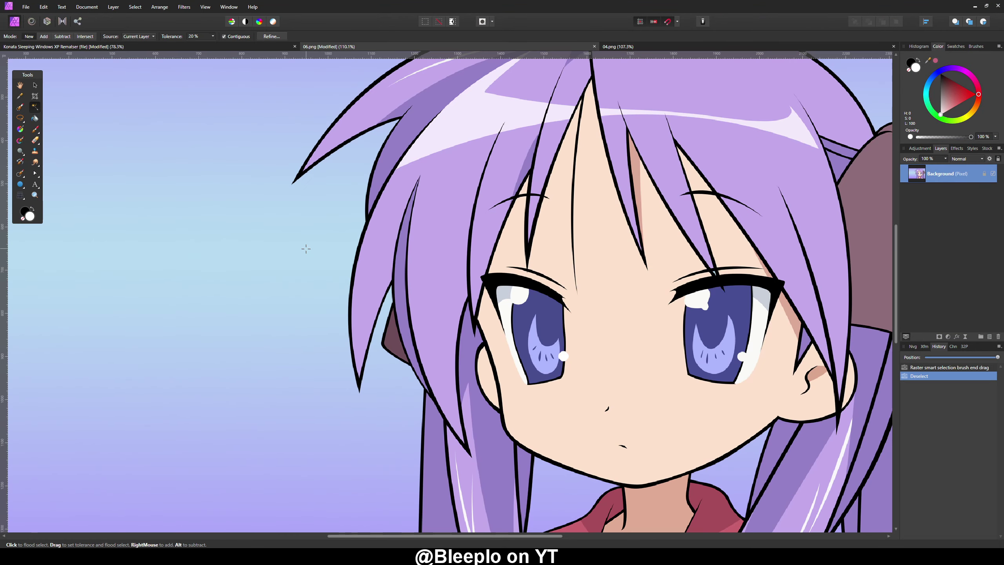
pyautogui.click(350, 195)
pyautogui.press('Delete')
pyautogui.hotkey('ctrl', 'd')
pyautogui.hotkey('ctrl', 'shift', 'n')
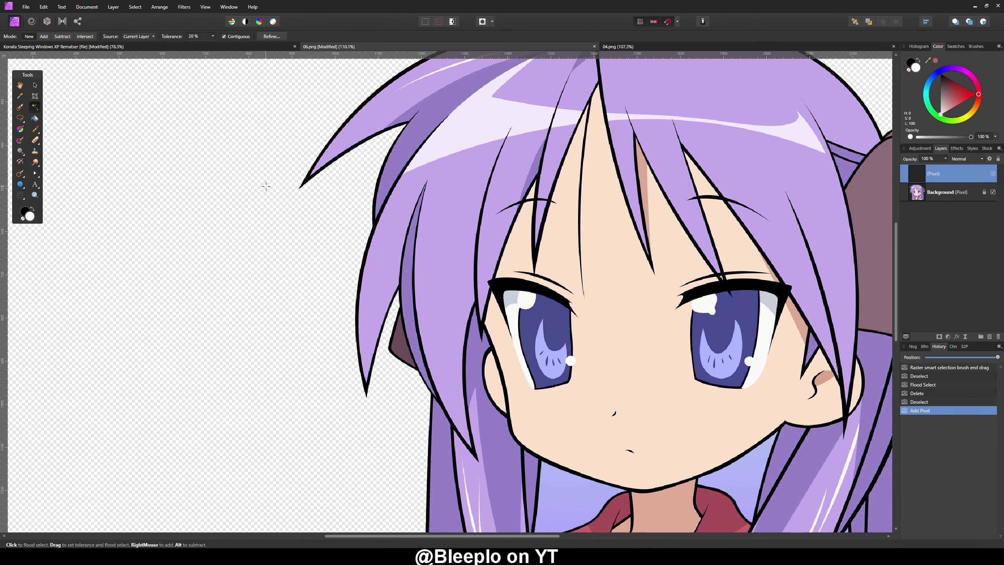
pyautogui.click(159, 156)
pyautogui.press('x')
pyautogui.click(811, 150)
# - Place a pixel layer beneath the Kagami Background layer, fill it with black and name it "color"
pyautogui.moveTo(953, 178); pyautogui.dragTo(912, 174)
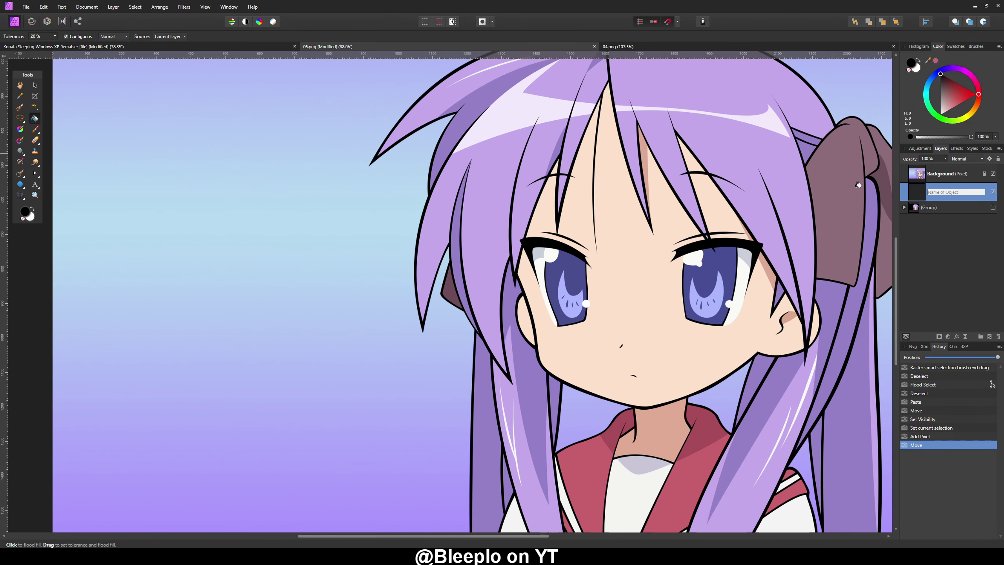
pyautogui.write('g')
pyautogui.click(859, 185)
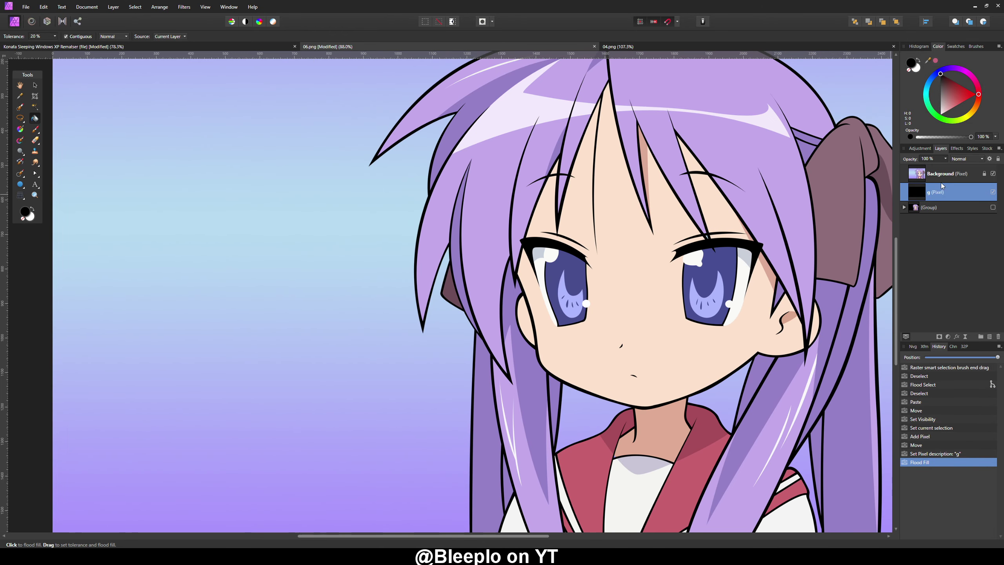
pyautogui.scroll(-5, 542, 275)
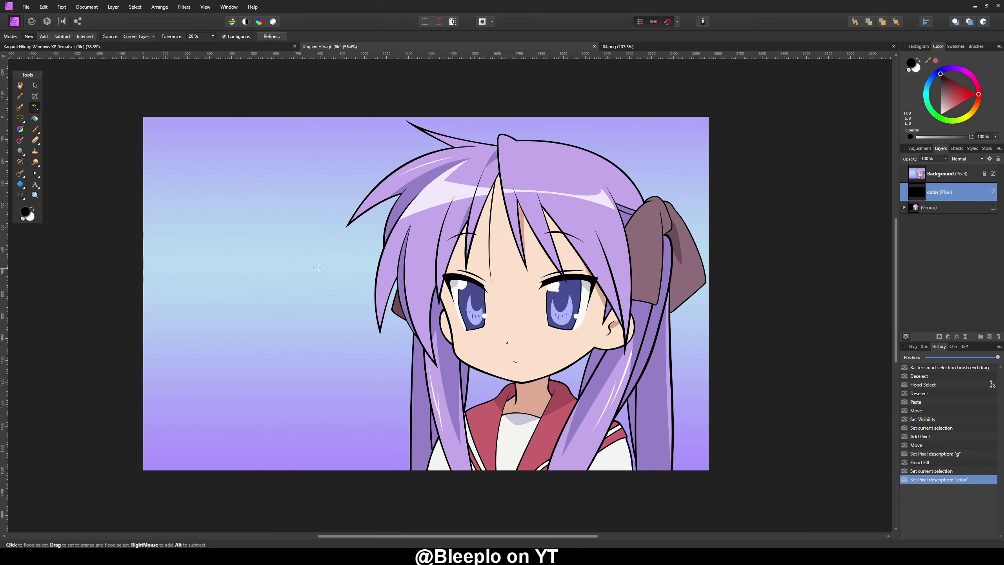
# - Flood-select the gradient around Kagami on the Background layer and refine the selection with a narrower border width
pyautogui.scroll(3, 318, 267)
pyautogui.doubleClick(364, 243)
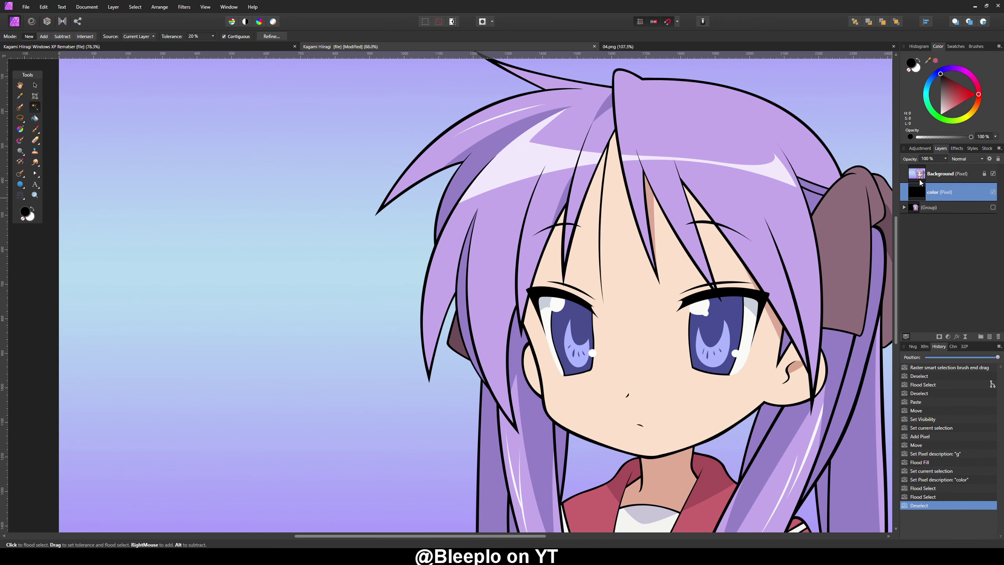
pyautogui.scroll(-3, 291, 229)
pyautogui.click(271, 36)
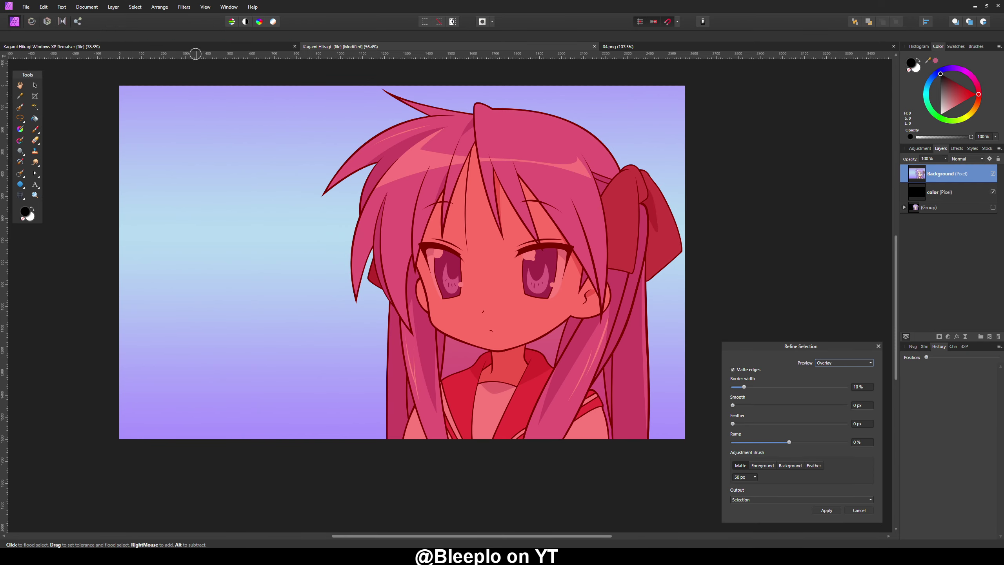
pyautogui.scroll(2, 435, 277)
pyautogui.scroll(3, 297, 128)
pyautogui.moveTo(751, 388); pyautogui.dragTo(734, 388)
pyautogui.press('Return')
# - Delete the selected gradient and paste the Kagami cutout into the Windows XP wallpaper document
pyautogui.press('Delete')
pyautogui.hotkey('ctrl', 'd')
pyautogui.scroll(-3, 401, 204)
pyautogui.hotkey('ctrl', 'Tab')
pyautogui.hotkey('ctrl', 'v')
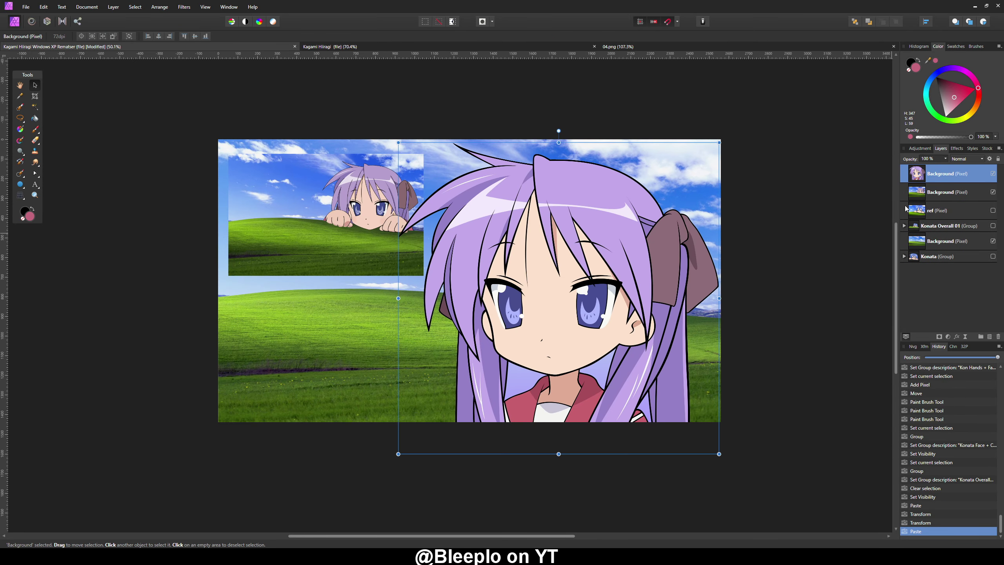
# - Replace the old reference layer with the Kagami wallpaper picture named "ref" and move the Kagami cutout up over the hill
pyautogui.moveTo(570, 91); pyautogui.dragTo(570, 201)
pyautogui.click(940, 193)
pyautogui.moveTo(515, 357); pyautogui.dragTo(620, 258)
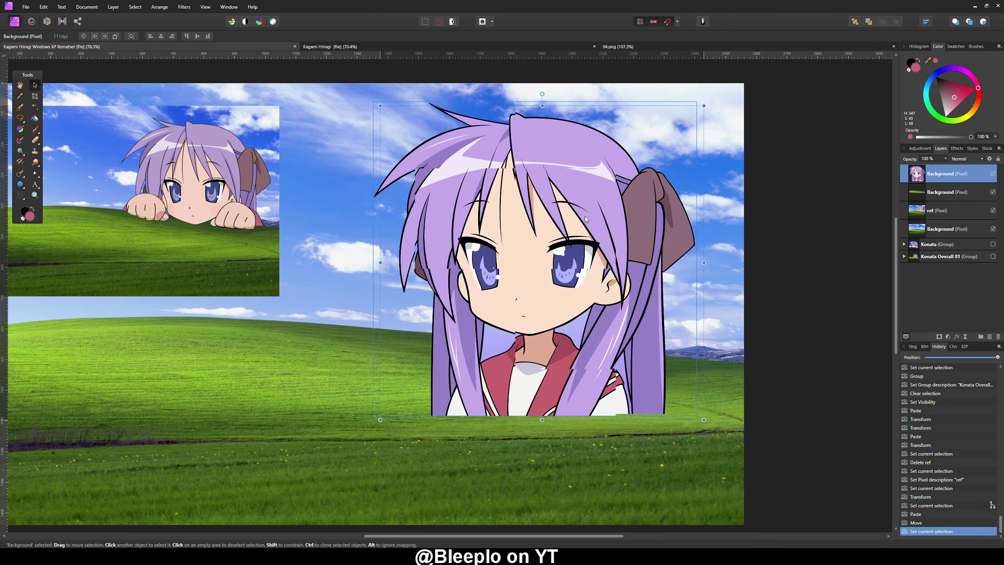
# - Place the Kagami layer beneath the grass overlay and the reference, and scale it down at the hill's right side
pyautogui.hotkey('ctrl', '[')
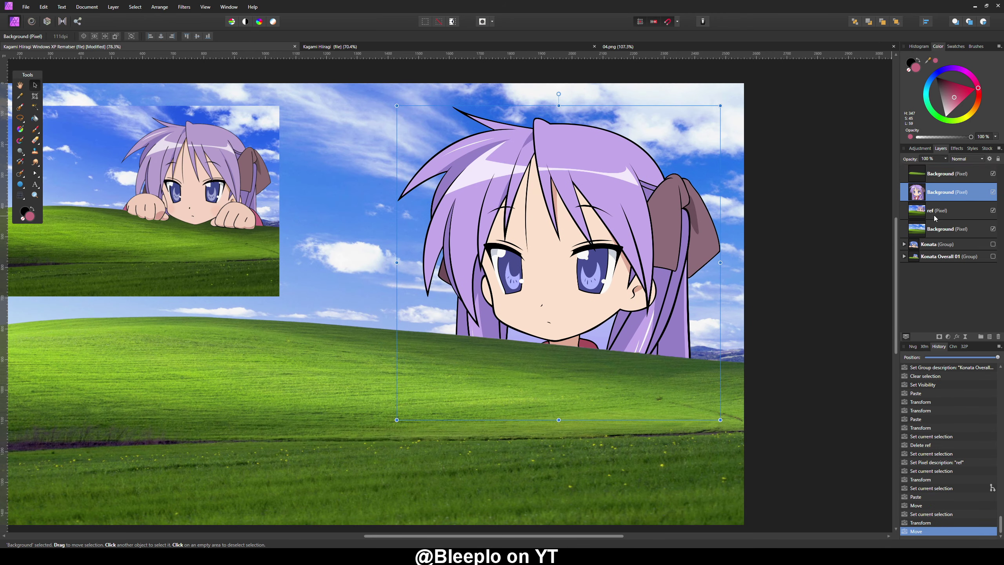
pyautogui.hotkey('ctrl', '[')
pyautogui.moveTo(713, 112); pyautogui.dragTo(615, 183)
pyautogui.hscroll(-3, 615, 183)
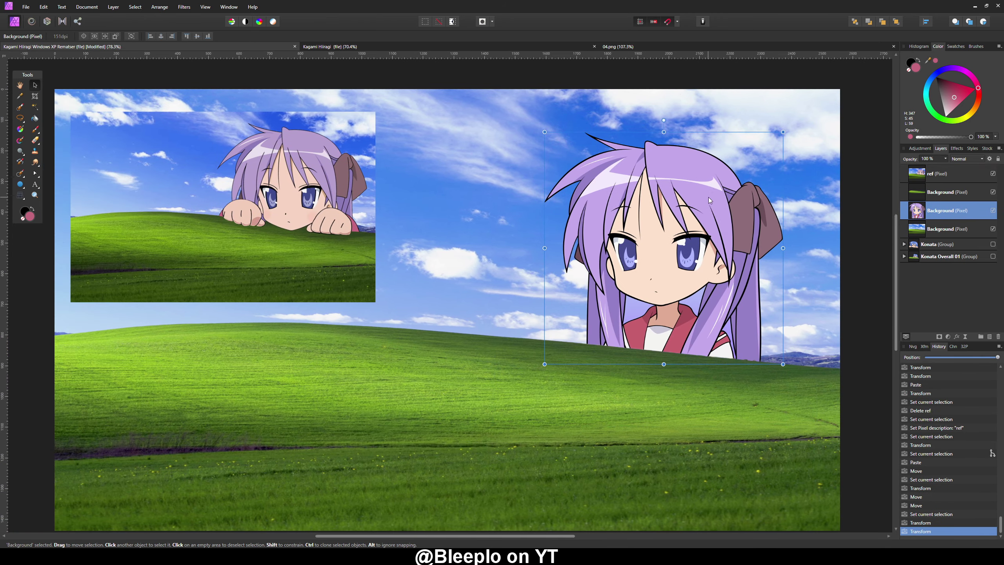
# - Bring the Kagami layer above the grass overlay, enlarge it over the right side of the hill and set its opacity to 40%
pyautogui.hscroll(1, 689, 196)
pyautogui.press('4')
pyautogui.press('0')
pyautogui.hotkey('ctrl', ']')
pyautogui.moveTo(709, 156); pyautogui.dragTo(772, 96)
pyautogui.moveTo(667, 167); pyautogui.dragTo(656, 195)
pyautogui.press('4')
pyautogui.hscroll(-1, 643, 207)
pyautogui.scroll(2, 647, 207)
# - Show the Konata group and enlarge the translucent Kagami cutout slightly, lowering her chin over the hill's crest
pyautogui.click(993, 244)
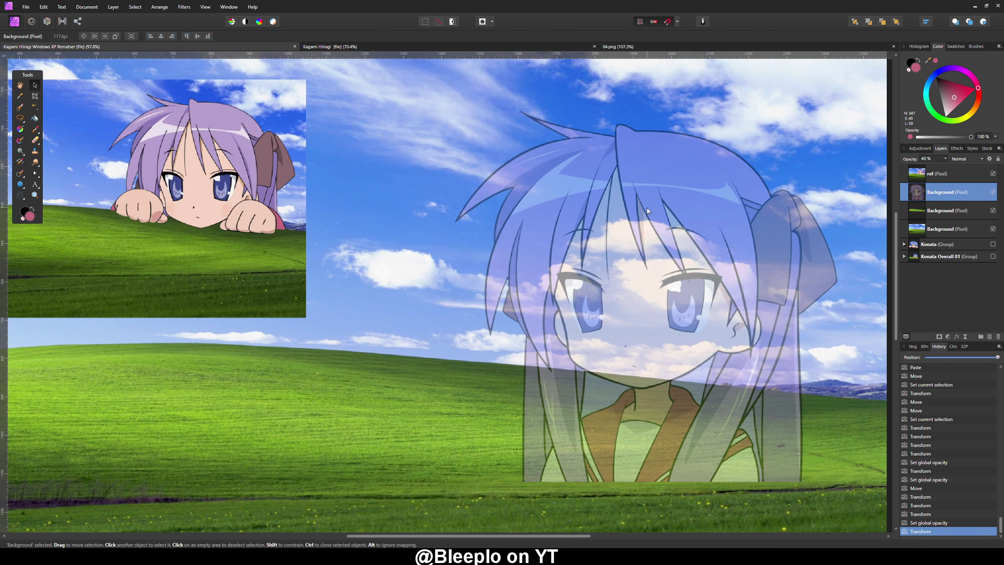
pyautogui.click(932, 244)
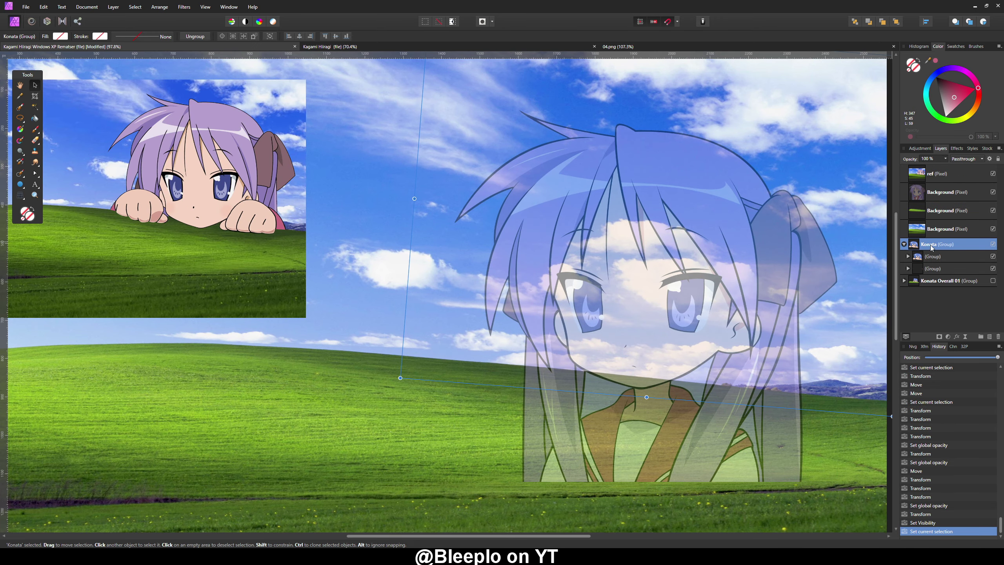
pyautogui.click(943, 194)
pyautogui.moveTo(673, 220); pyautogui.dragTo(680, 235)
pyautogui.scroll(-2, 679, 235)
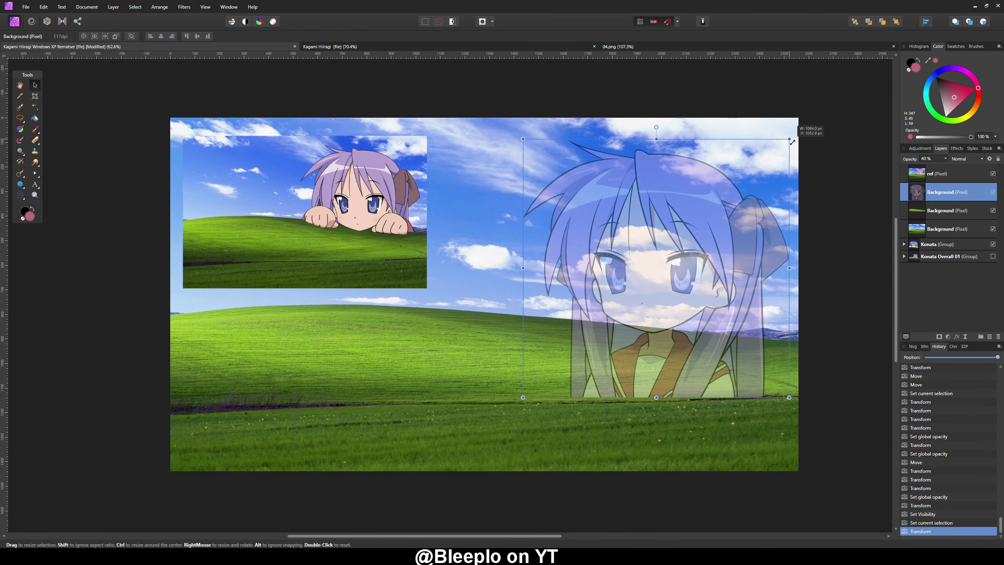
pyautogui.moveTo(792, 142); pyautogui.dragTo(800, 137)
pyautogui.scroll(2, 698, 176)
pyautogui.moveTo(683, 213); pyautogui.dragTo(685, 222)
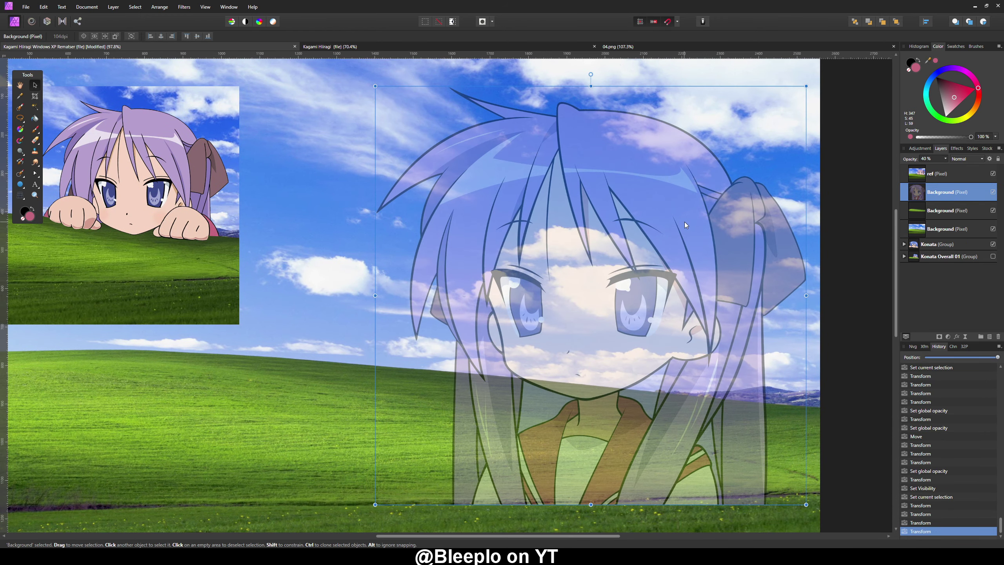
# - Try to select Kagami's chin area with the Selection Brush while switching the layer between 40% and 100% opacity
pyautogui.press('0')
pyautogui.scroll(2, 615, 219)
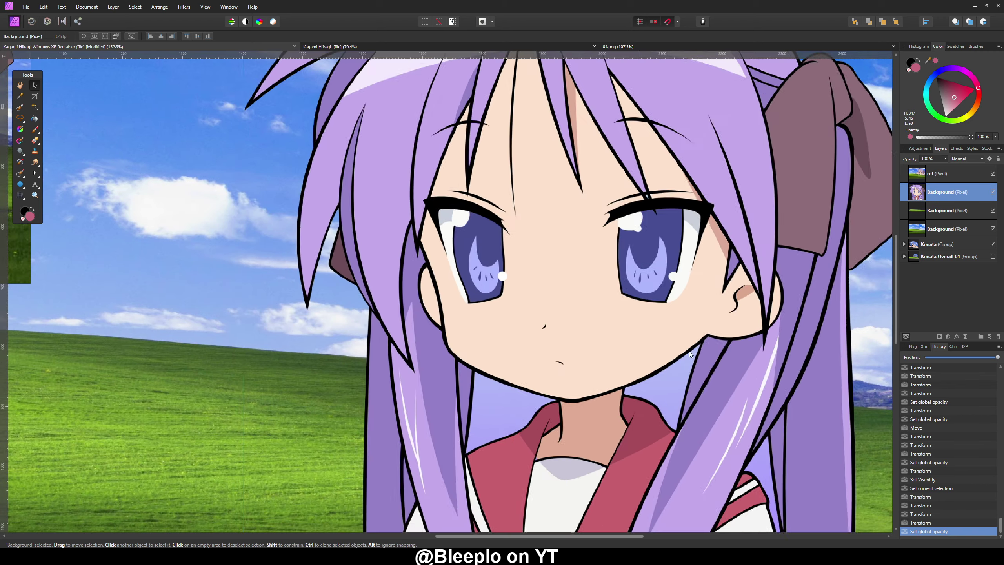
pyautogui.press('4')
pyautogui.press('w')
pyautogui.press('w')
pyautogui.scroll(5, 404, 246)
pyautogui.press('0')
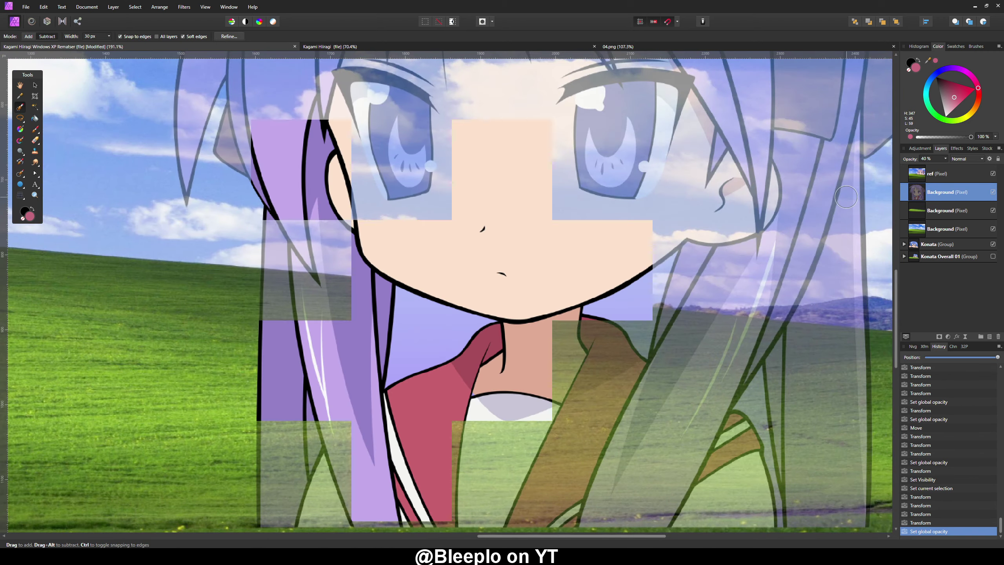
pyautogui.click(466, 283)
pyautogui.hotkey('ctrl', 'd')
pyautogui.scroll(1, 534, 333)
# - Try to trace Kagami's chin line with a magnetic lasso at 40% opacity, then deselect and return the layer to 100% opacity
pyautogui.press('l')
pyautogui.press('4')
pyautogui.scroll(2, 534, 333)
pyautogui.click(584, 354)
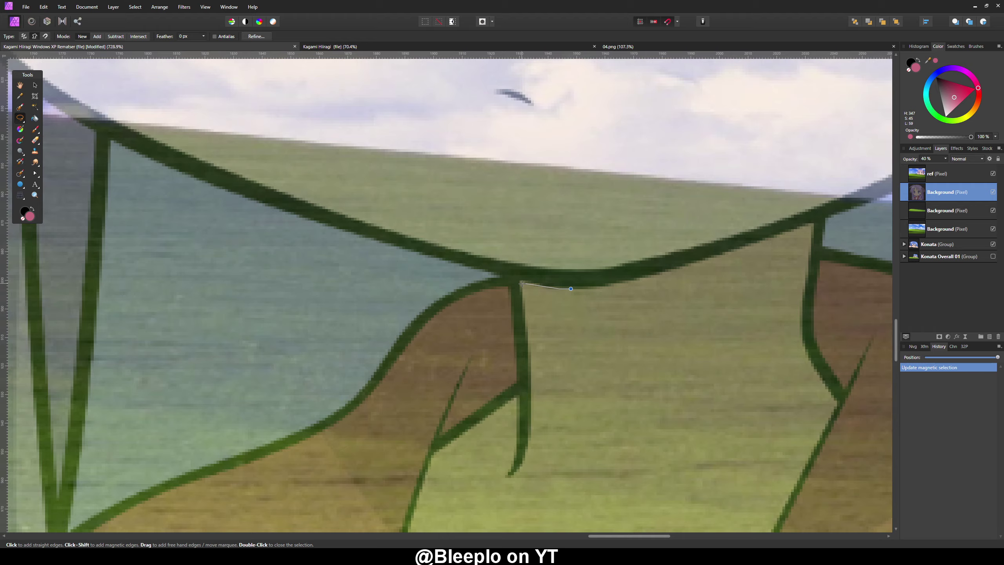
pyautogui.scroll(-5, 514, 316)
pyautogui.scroll(-1, 336, 228)
pyautogui.hotkey('ctrl', 'd')
pyautogui.press('0')
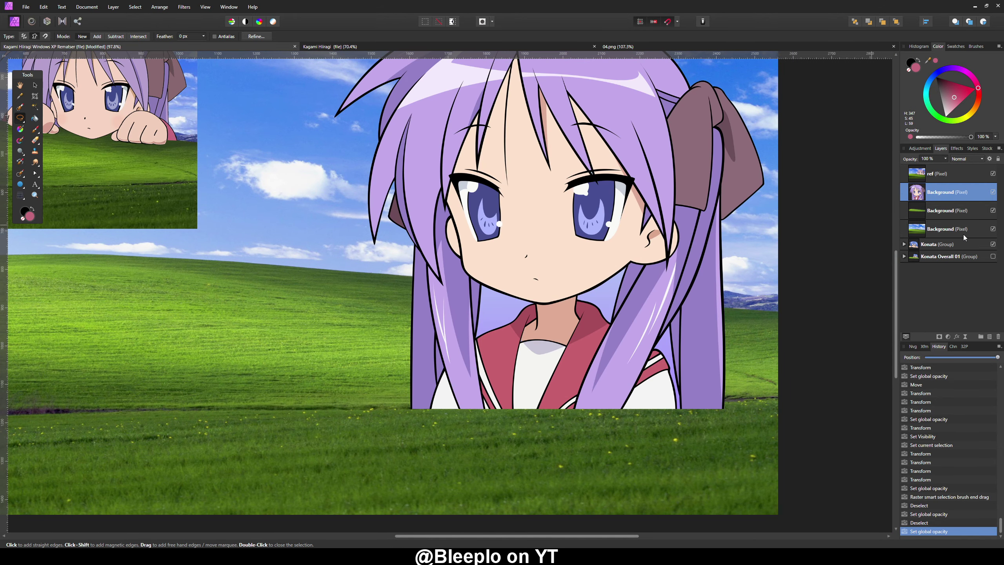
# - Move the Konata group above the grass overlay and hide the Kagami layer
pyautogui.moveTo(937, 244); pyautogui.dragTo(943, 204)
pyautogui.click(993, 192)
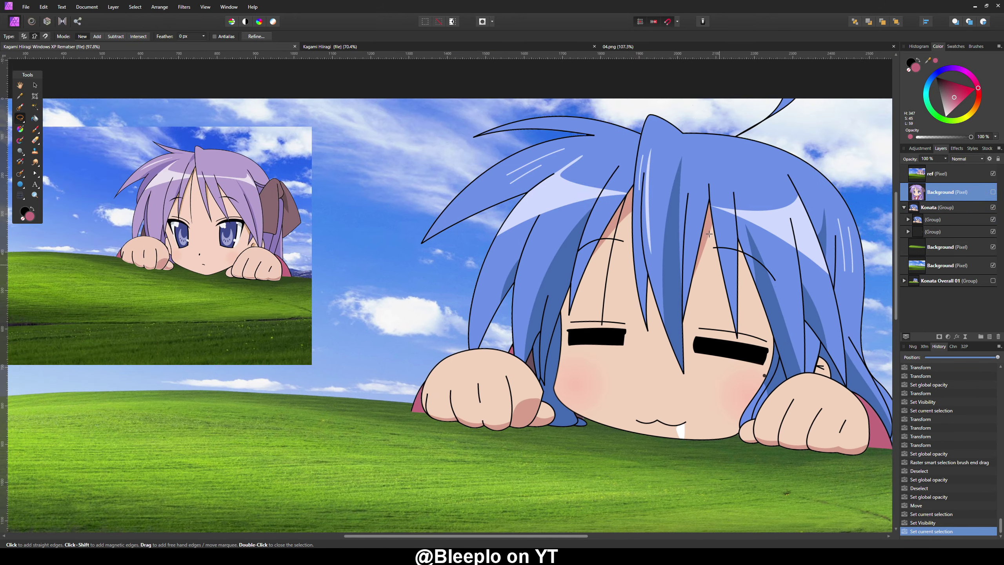
# - Rename the Kagami cutout's layer "Kagami" and rasterize the Konata group into a single pixel layer
pyautogui.doubleClick(953, 193)
pyautogui.write('Kagami')
pyautogui.press('Return')
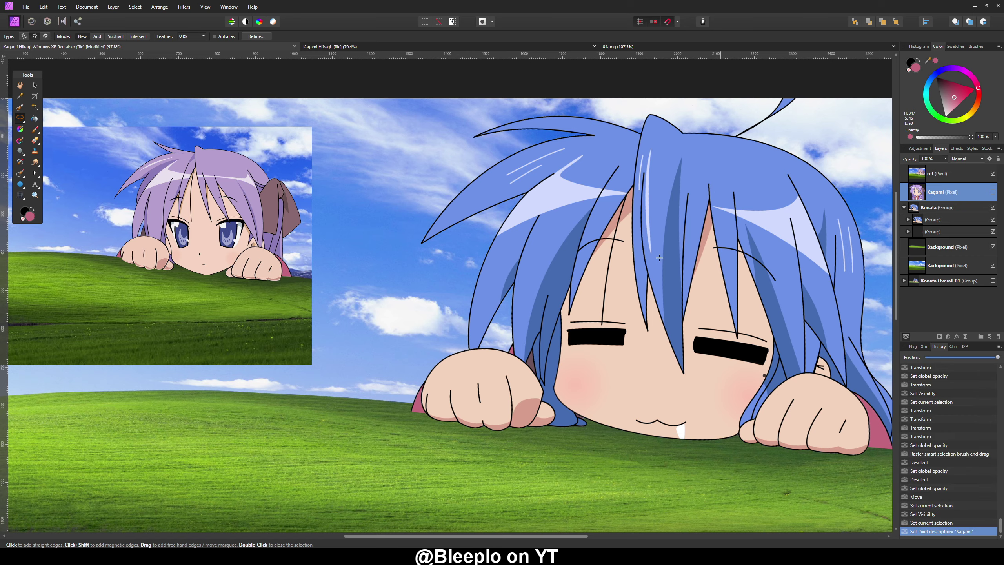
pyautogui.scroll(3, 546, 396)
pyautogui.click(937, 208)
pyautogui.rightClick(937, 207)
pyautogui.click(934, 239)
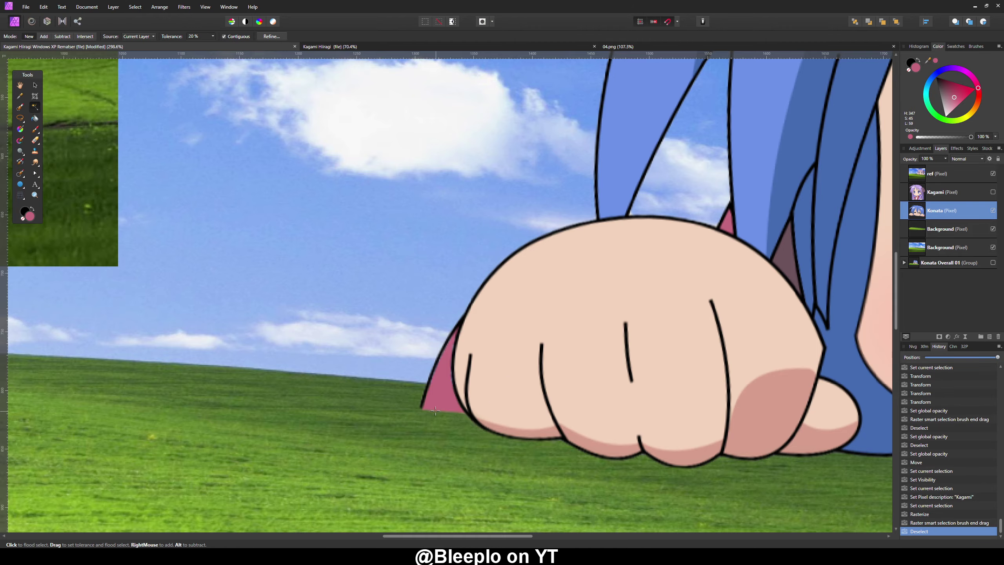
# - Undo the Konata rasterizing, the Kagami layer's renaming and the preceding visibility and layer-order changes
pyautogui.scroll(-5, 435, 412)
pyautogui.scroll(2, 637, 272)
pyautogui.hotkey('ctrl', 'z')
pyautogui.hotkey('ctrl', 'z')
pyautogui.hotkey('ctrl', 'z')
pyautogui.hotkey('ctrl', 'z')
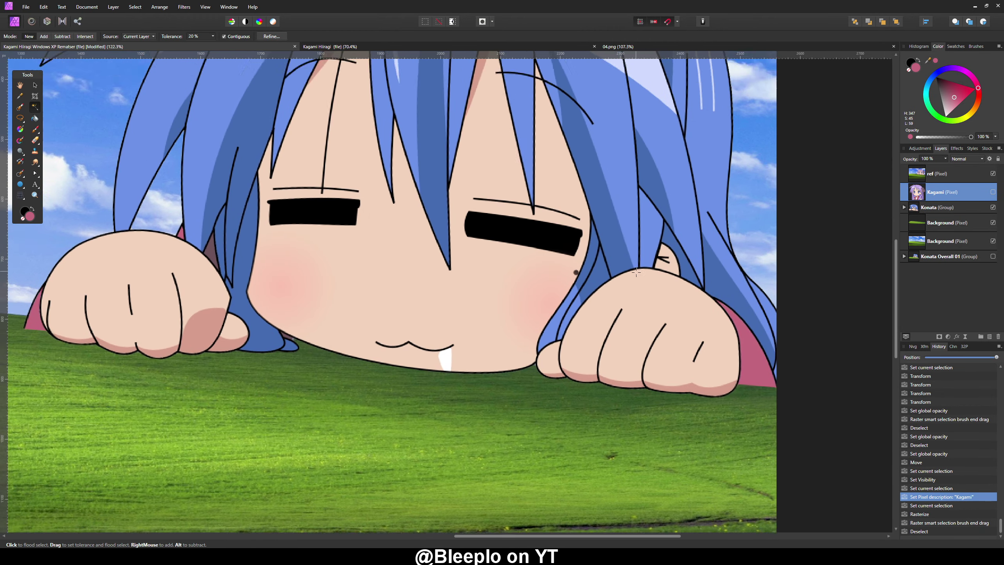
pyautogui.scroll(-2, 637, 273)
pyautogui.hotkey('ctrl', 'z')
pyautogui.hotkey('ctrl', 'z')
pyautogui.hotkey('ctrl', 'z')
pyautogui.hotkey('ctrl', 'z')
pyautogui.hotkey('ctrl', 'z')
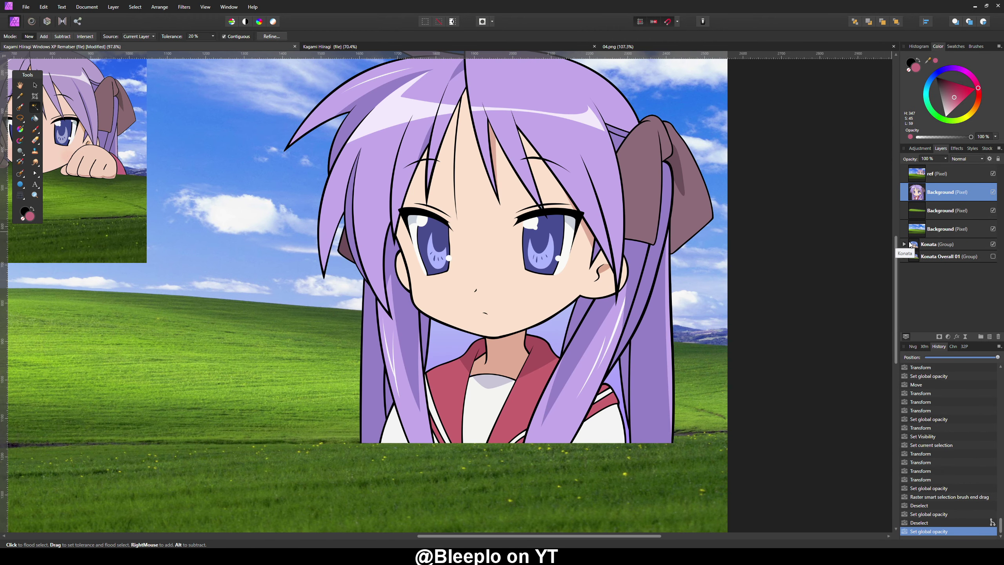
# - Hide the Kagami layer and place the Konata group above it in the layer stack
pyautogui.click(910, 244)
pyautogui.click(993, 192)
pyautogui.moveTo(941, 244); pyautogui.dragTo(930, 188)
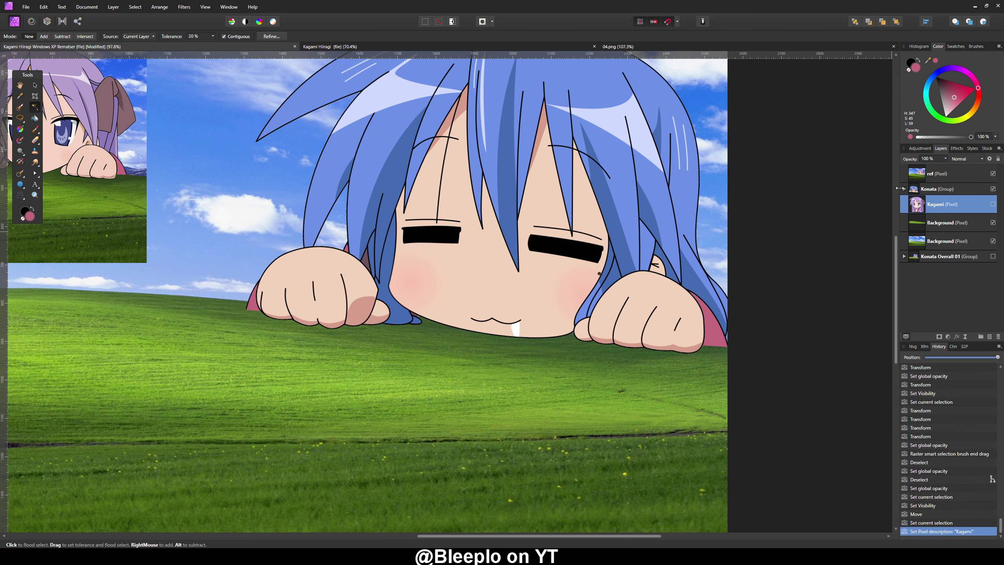
# - Undo the recent layer edits back to the combined Konata Overall 01 group
pyautogui.moveTo(942, 246); pyautogui.dragTo(905, 226)
pyautogui.scroll(4, 933, 205)
pyautogui.hotkey('ctrl', 'z')
pyautogui.hotkey('ctrl', 'z')
pyautogui.hotkey('ctrl', 'z')
pyautogui.hotkey('ctrl', 'z')
pyautogui.hotkey('ctrl', 'z')
pyautogui.hotkey('ctrl', 'z')
pyautogui.hotkey('ctrl', 'z')
# - Hide the Kagami and sky background layers and trace Konata's left fist and thumb with a magnetic lasso
pyautogui.hotkey('ctrl', '0')
pyautogui.click(993, 191)
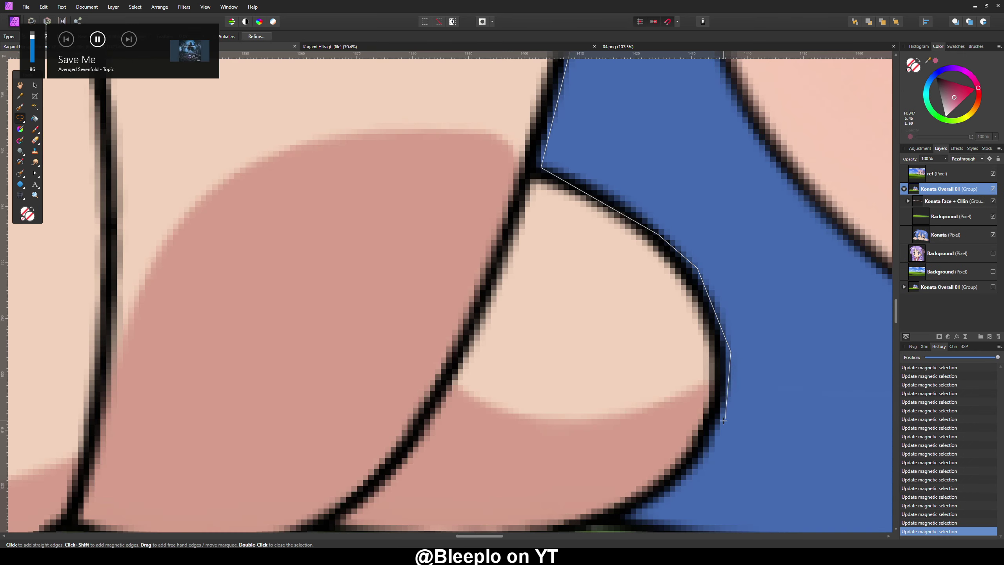
pyautogui.scroll(-2, 583, 366)
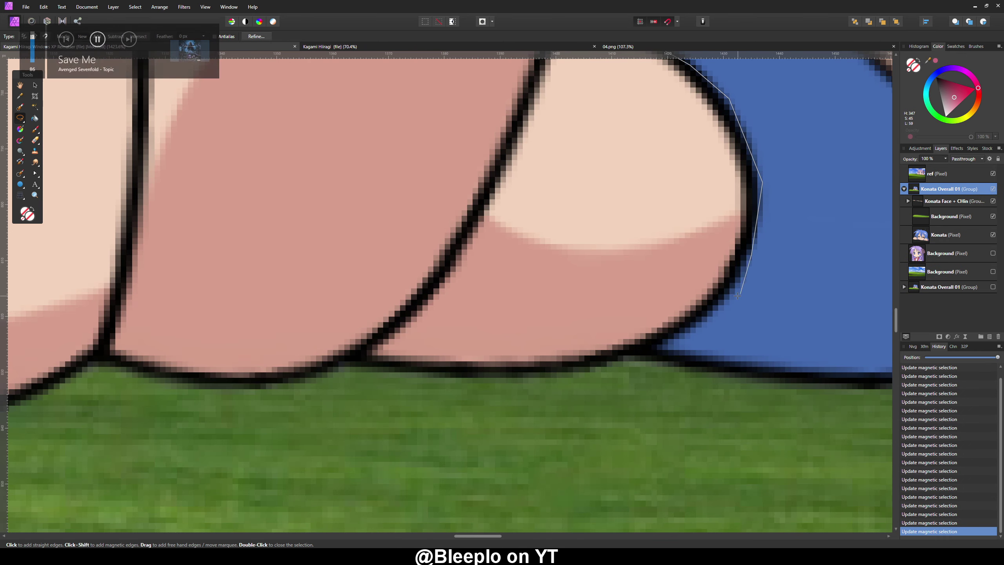
pyautogui.scroll(-6, 387, 373)
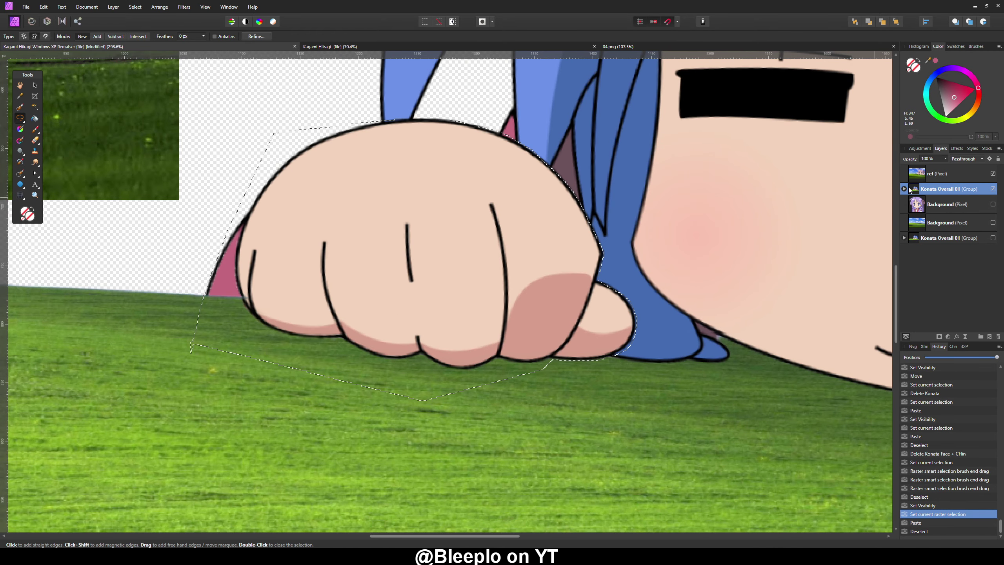
# - Try to isolate the selected left fist by rasterizing the Konata Overall 01 group and pasting a copy
pyautogui.click(904, 189)
pyautogui.rightClick(953, 204)
pyautogui.click(921, 301)
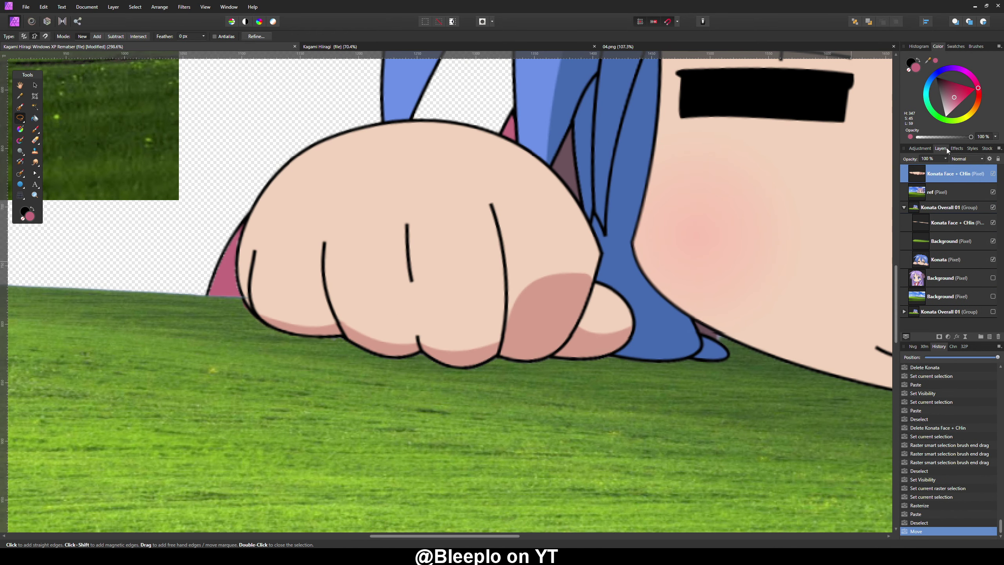
pyautogui.rightClick(933, 193)
pyautogui.click(906, 334)
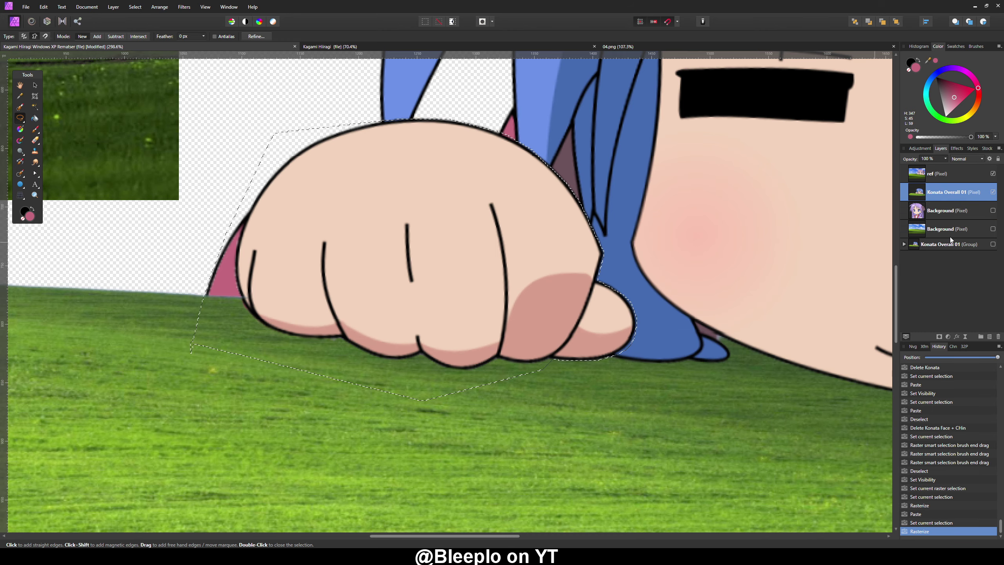
pyautogui.hotkey('ctrl', 'v')
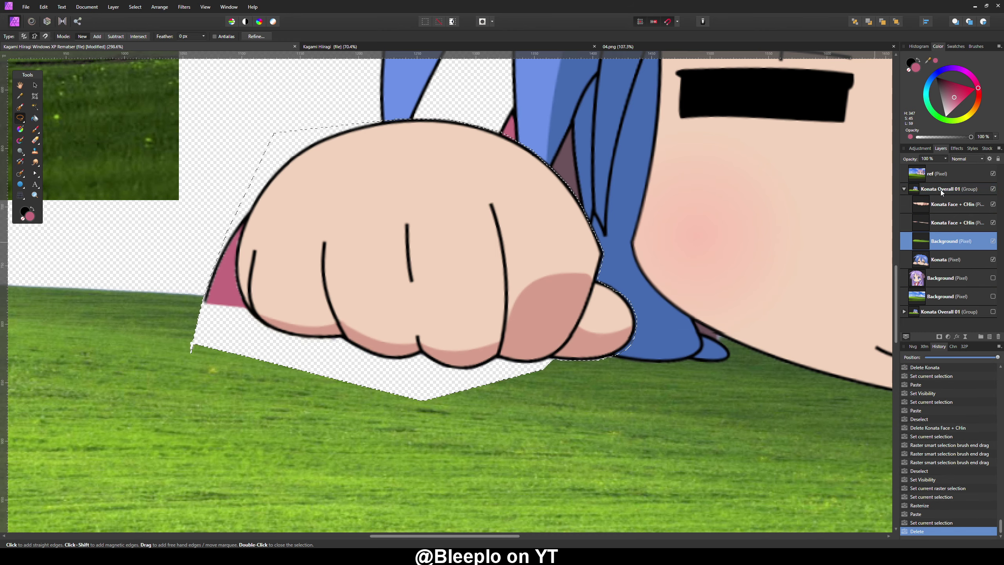
# - Move the grass layer out of the Konata Overall 01 group, rasterize the group and copy the selected left fist
pyautogui.rightClick(947, 241)
pyautogui.click(943, 233)
pyautogui.click(939, 190)
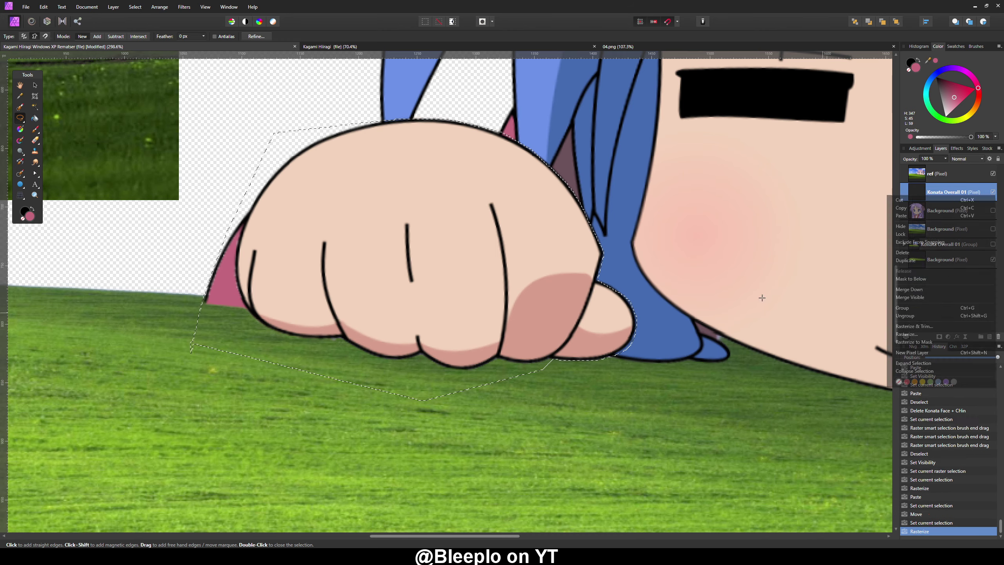
pyautogui.hotkey('ctrl', 'c')
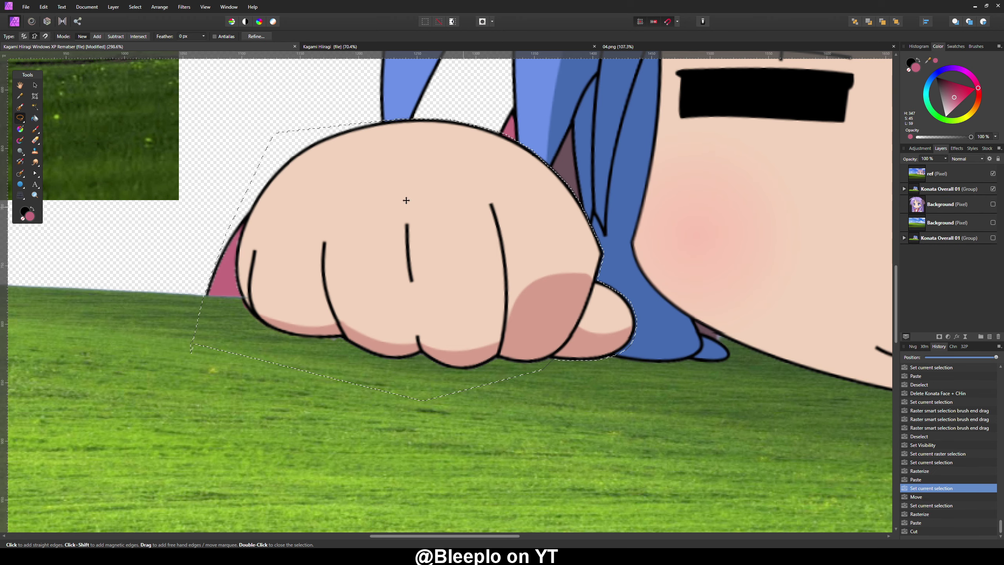
# - Paste the copied fist as a new layer above the reference and name it "Konata left"
pyautogui.hotkey('ctrl', 'v')
pyautogui.doubleClick(928, 175)
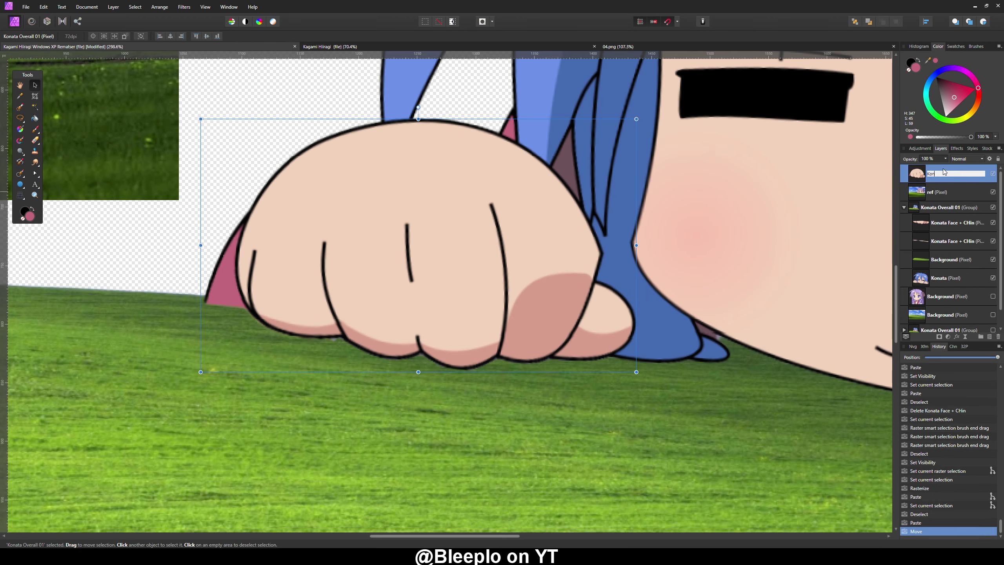
pyautogui.write('Konata left')
pyautogui.press('Return')
# - Start a magnetic lasso selection around Konata's right fist, tracing below and around the thumb to the hair
pyautogui.scroll(-4, 654, 202)
pyautogui.scroll(5, 558, 333)
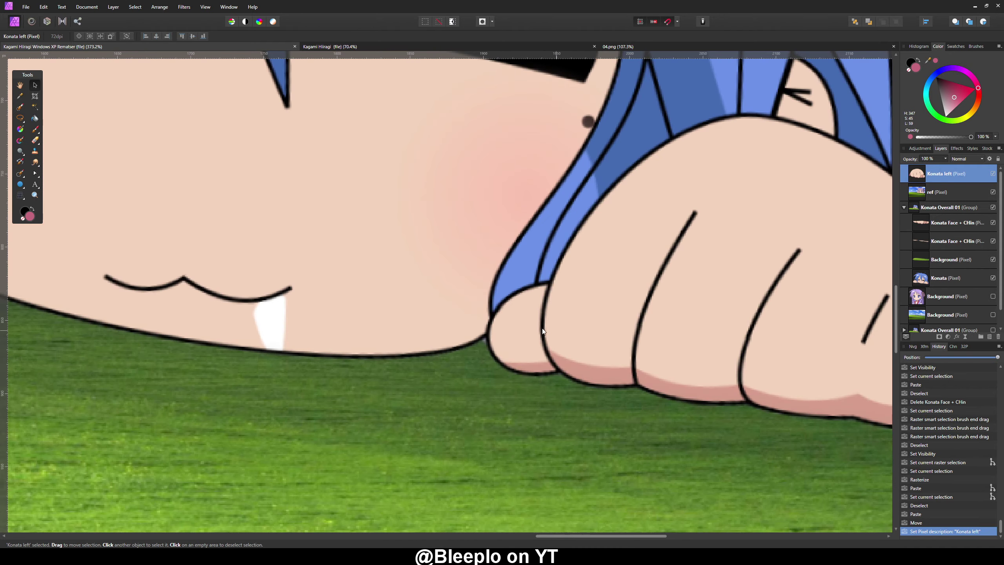
pyautogui.click(927, 229)
pyautogui.scroll(-3, 590, 320)
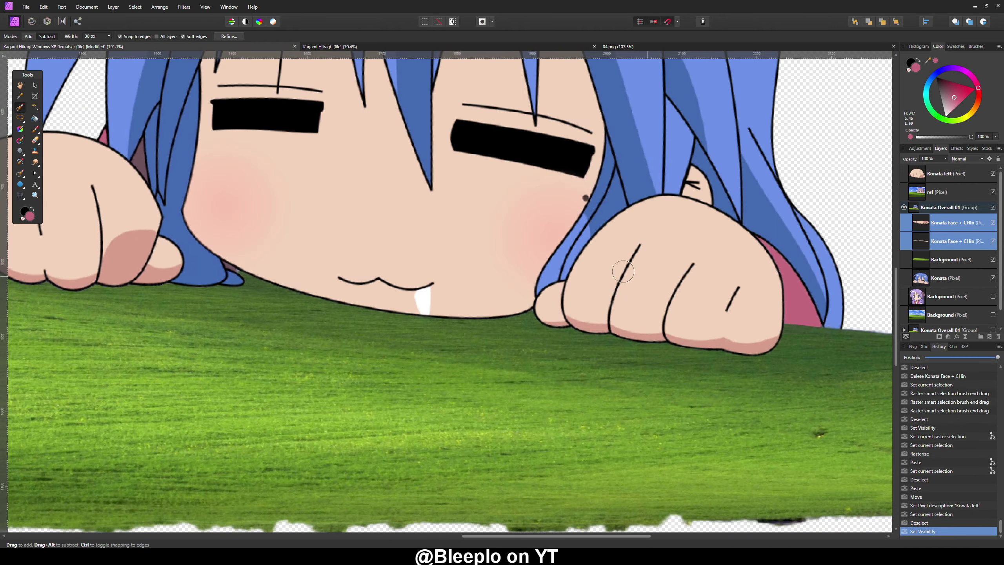
pyautogui.press('l')
pyautogui.scroll(10, 562, 324)
pyautogui.click(571, 328)
pyautogui.click(553, 329)
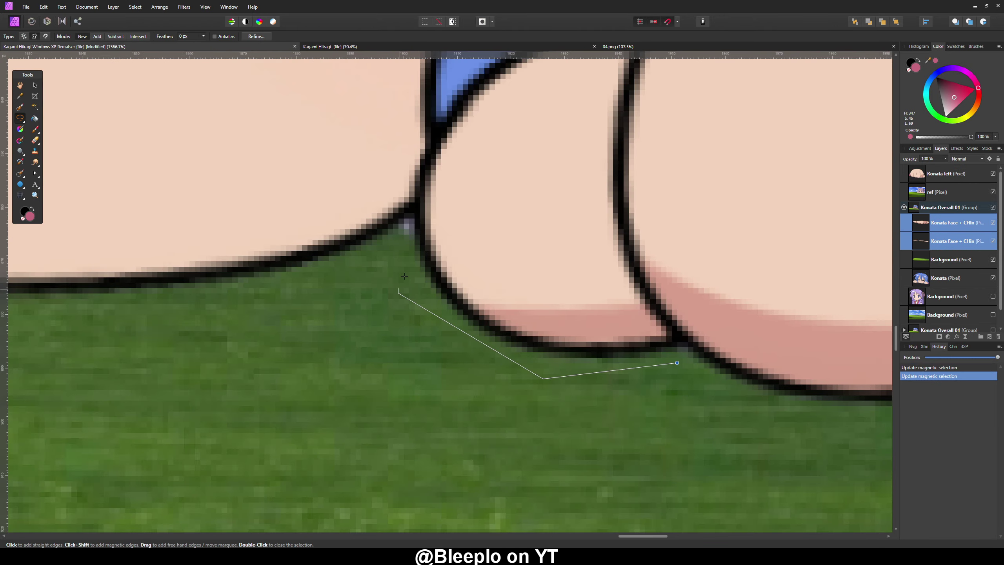
pyautogui.click(429, 139)
pyautogui.scroll(5, 431, 258)
pyautogui.click(587, 199)
pyautogui.scroll(5, 587, 199)
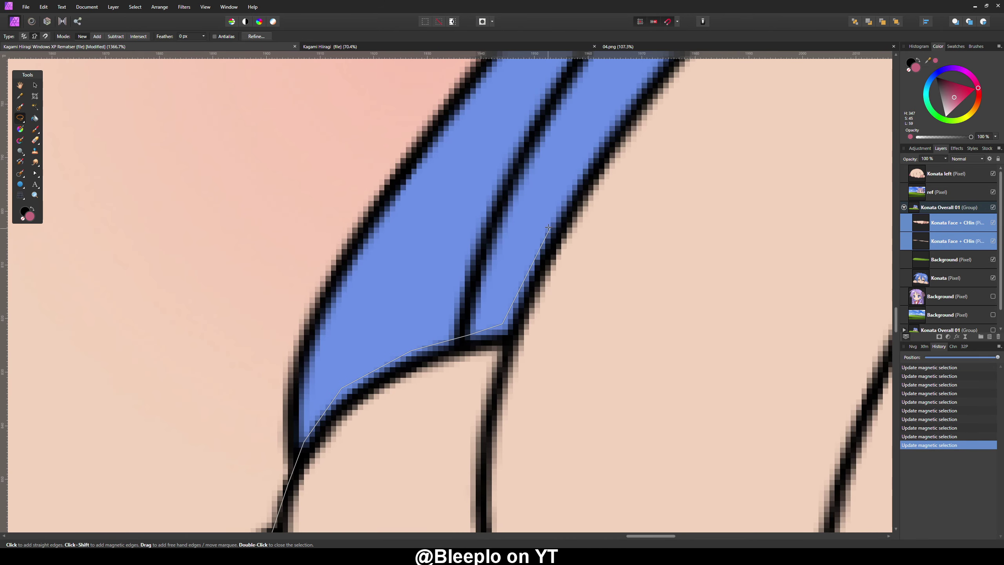
# - Continue the magnetic lasso over the right fist's upper edge and sleeve, closing the selection through the grass
pyautogui.scroll(5, 554, 206)
pyautogui.click(538, 201)
pyautogui.scroll(5, 573, 206)
pyautogui.click(621, 196)
pyautogui.scroll(5, 593, 222)
pyautogui.click(561, 240)
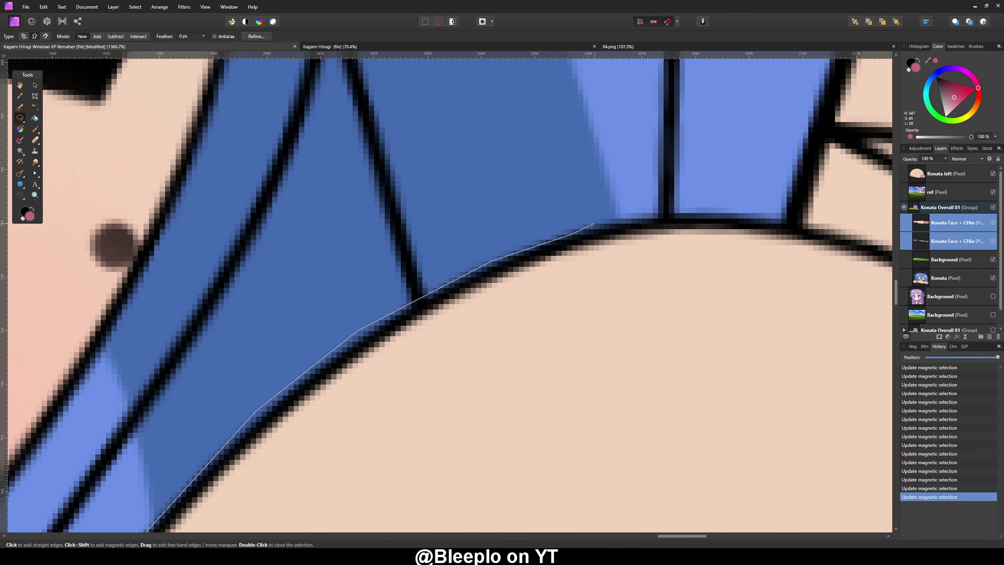
pyautogui.scroll(-5, 660, 209)
pyautogui.scroll(-5, 593, 237)
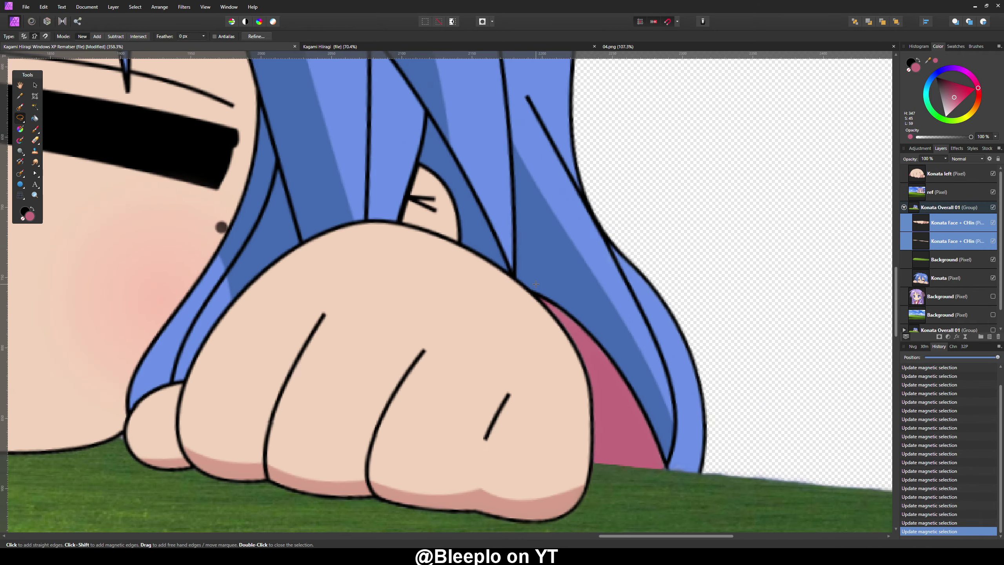
pyautogui.scroll(8, 496, 264)
pyautogui.click(97, 86)
pyautogui.click(277, 135)
pyautogui.click(419, 207)
pyautogui.scroll(-8, 497, 263)
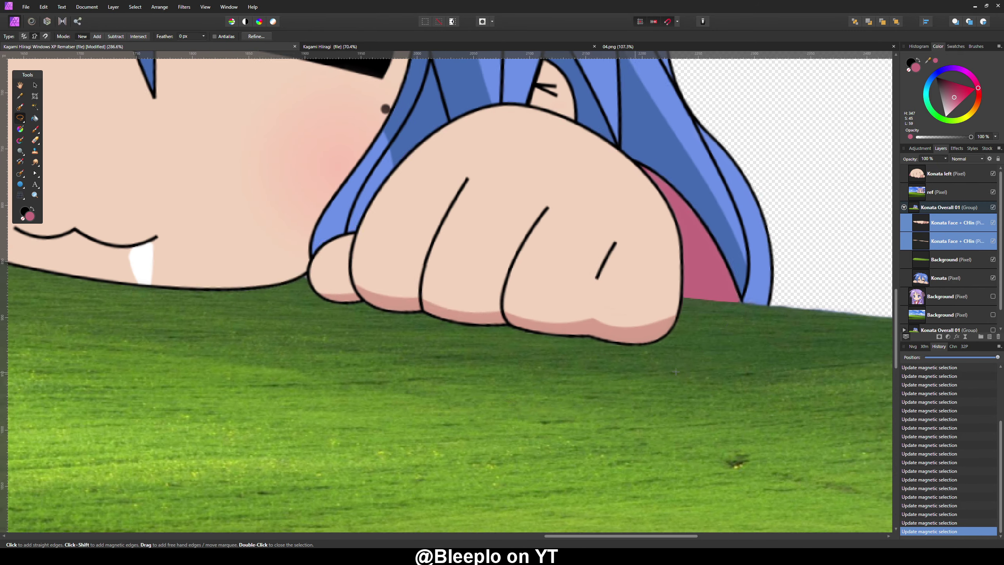
pyautogui.scroll(4, 676, 372)
# - Copy the selected right fist without the grass overlay into its own top layer and name it "Konata Right"
pyautogui.moveTo(951, 244); pyautogui.dragTo(934, 308)
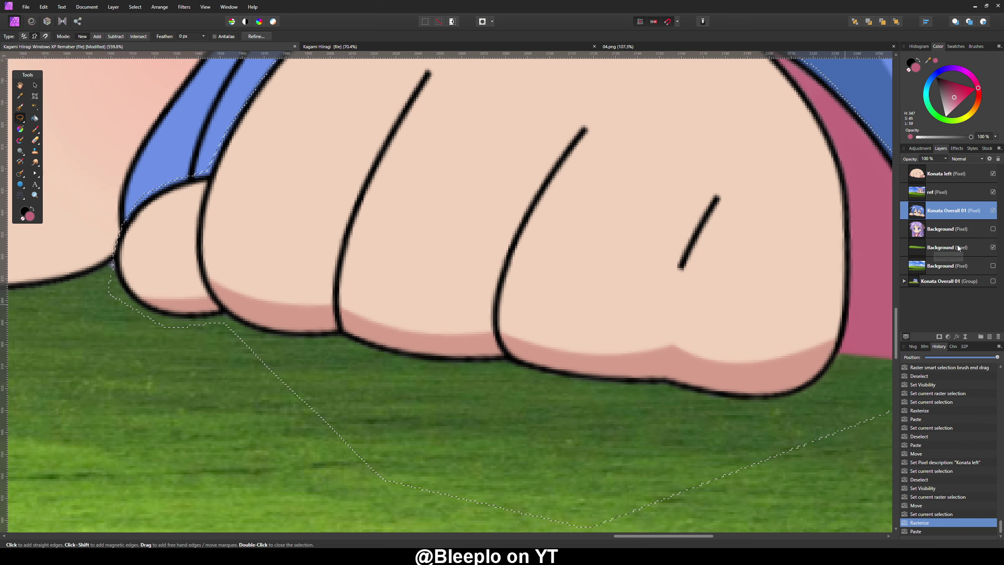
pyautogui.click(957, 245)
pyautogui.hotkey('ctrl', 'v')
pyautogui.scroll(-2, 589, 277)
pyautogui.doubleClick(950, 174)
pyautogui.write('Konata')
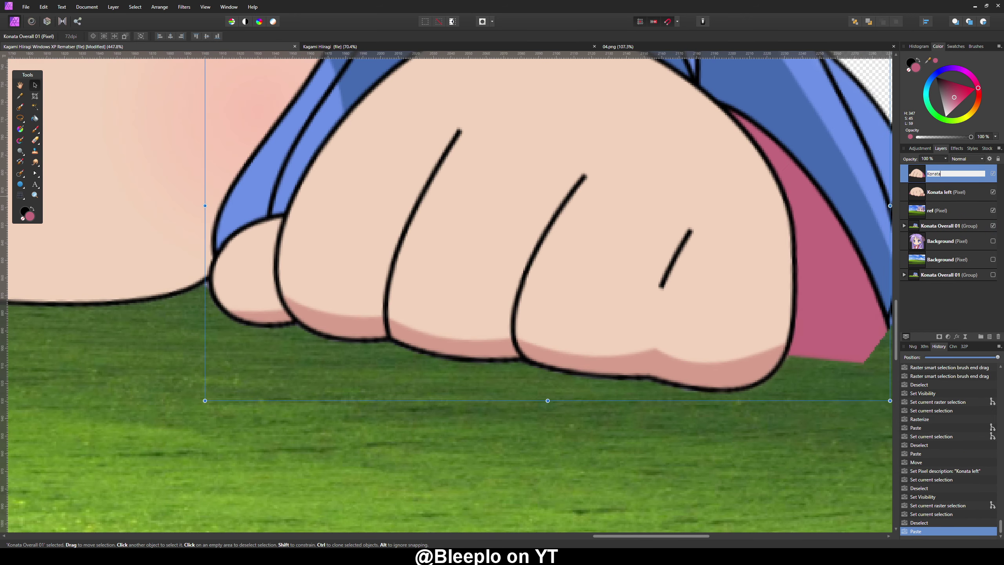
pyautogui.write(' Right')
pyautogui.press('Return')
# - Show the reference and sky-and-hill background while hiding the Konata Overall 01 group and the Kagami cutout
pyautogui.click(993, 210)
pyautogui.hotkey('ctrl', '0')
pyautogui.click(993, 226)
pyautogui.click(993, 260)
pyautogui.click(994, 241)
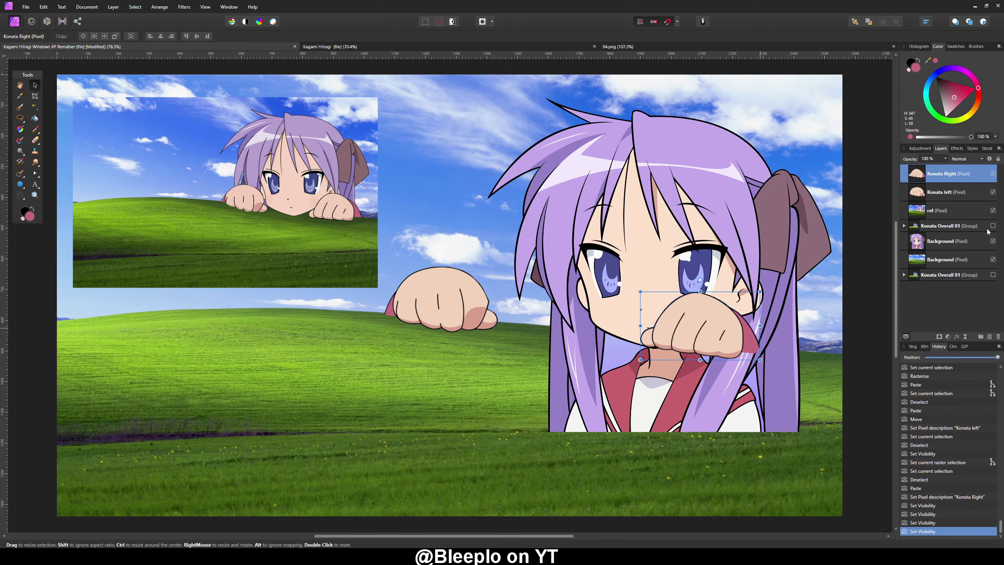
pyautogui.press('l')
pyautogui.click(993, 241)
# - Move the Konata left layer to the top and erase the blue fringe around its thumb at 100% brush opacity
pyautogui.press('e')
pyautogui.scroll(8, 495, 324)
pyautogui.hotkey('alt', '[')
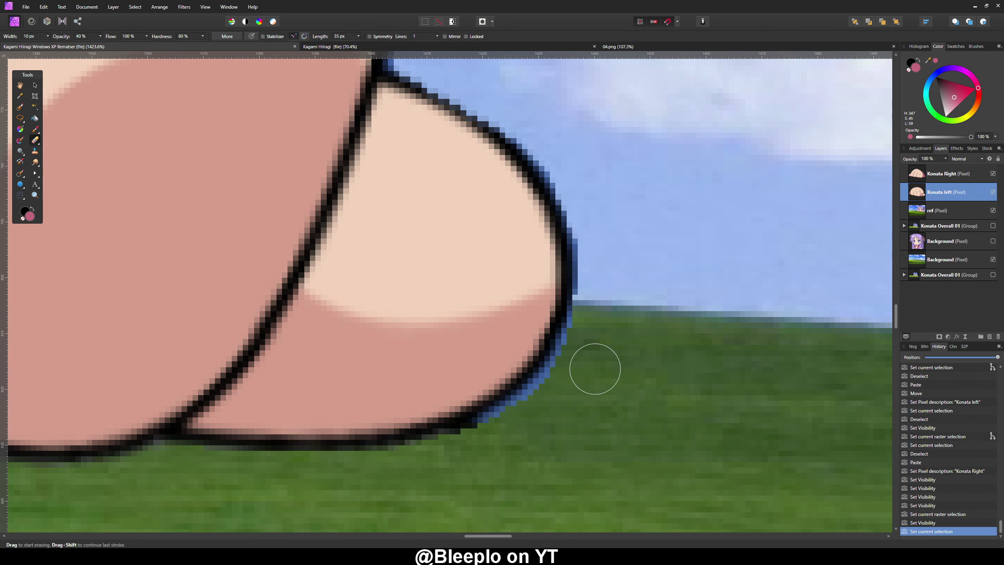
pyautogui.hotkey('ctrl', ']')
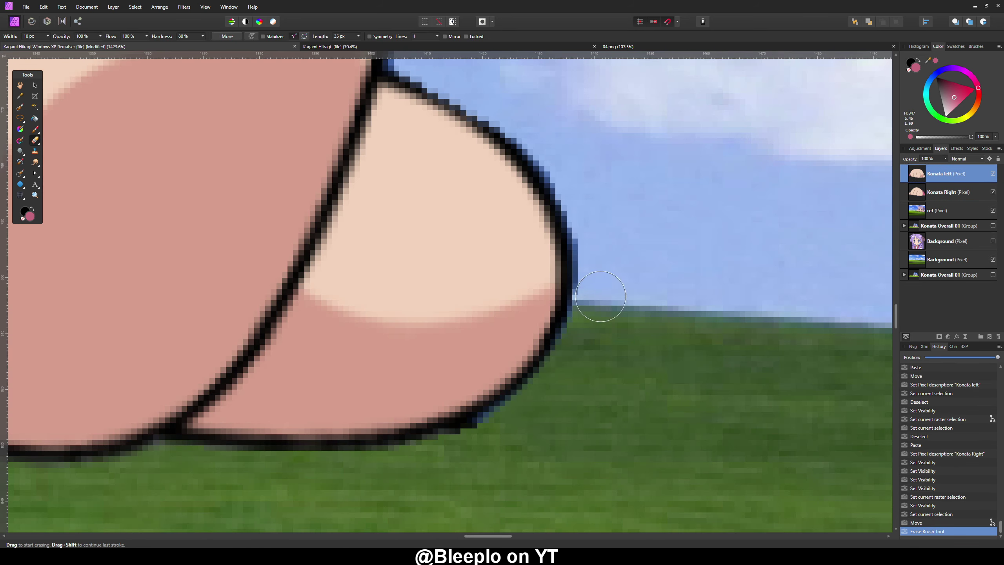
pyautogui.scroll(1, 601, 296)
pyautogui.moveTo(542, 366); pyautogui.dragTo(488, 382)
pyautogui.scroll(-6, 489, 381)
pyautogui.scroll(6, 314, 284)
# - Erase the leftover fringe along the top outline of the left fist with the 10 px Erase Brush
pyautogui.moveTo(340, 214); pyautogui.dragTo(408, 169)
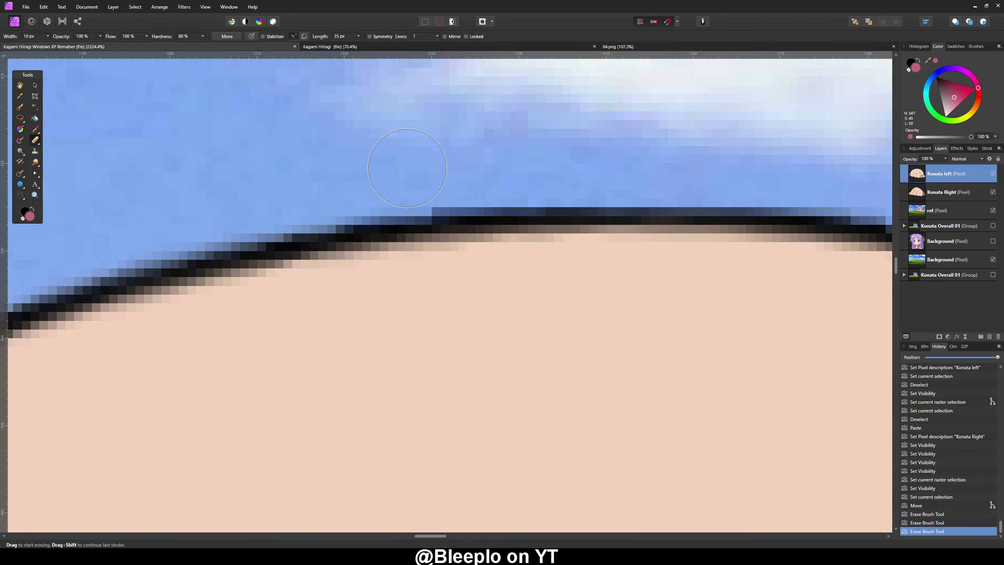
pyautogui.scroll(-3, 407, 168)
pyautogui.moveTo(446, 222); pyautogui.dragTo(541, 269)
pyautogui.scroll(-3, 460, 175)
pyautogui.scroll(3, 459, 175)
pyautogui.scroll(-3, 454, 204)
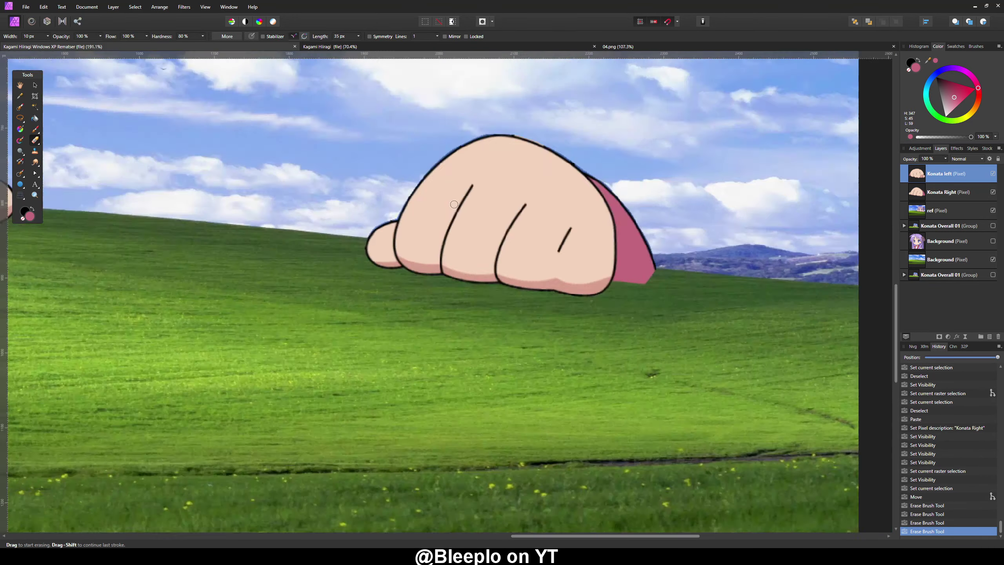
# - Erase the blue hair fringe along the thumb-side upper outline of the fist on the Konata Right layer
pyautogui.scroll(5, 347, 242)
pyautogui.hotkey('alt', '[')
pyautogui.moveTo(490, 177); pyautogui.dragTo(500, 174)
pyautogui.scroll(-5, 498, 174)
pyautogui.scroll(5, 392, 218)
pyautogui.scroll(-5, 424, 219)
pyautogui.scroll(5, 287, 355)
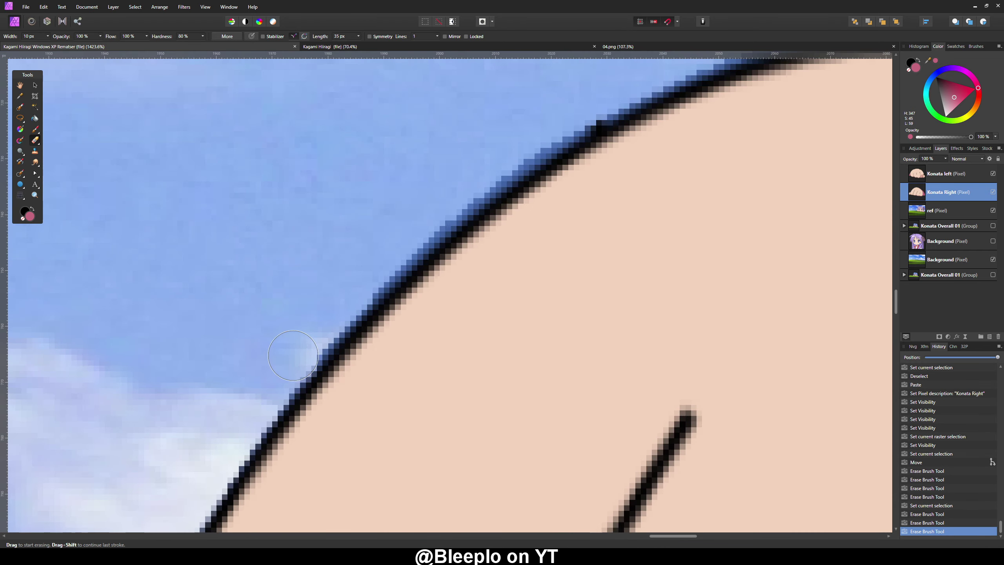
pyautogui.click(473, 176)
pyautogui.scroll(-5, 474, 176)
pyautogui.scroll(5, 304, 287)
pyautogui.scroll(-5, 728, 205)
# - Erase the leftover skin and blue pixels along the top outline of the right fist
pyautogui.moveTo(363, 273)
pyautogui.mouseDown()
pyautogui.moveTo(498, 205)
pyautogui.moveTo(584, 192)
pyautogui.moveTo(720, 206)
pyautogui.mouseUp()
pyautogui.scroll(3, 697, 162)
pyautogui.scroll(5, 697, 162)
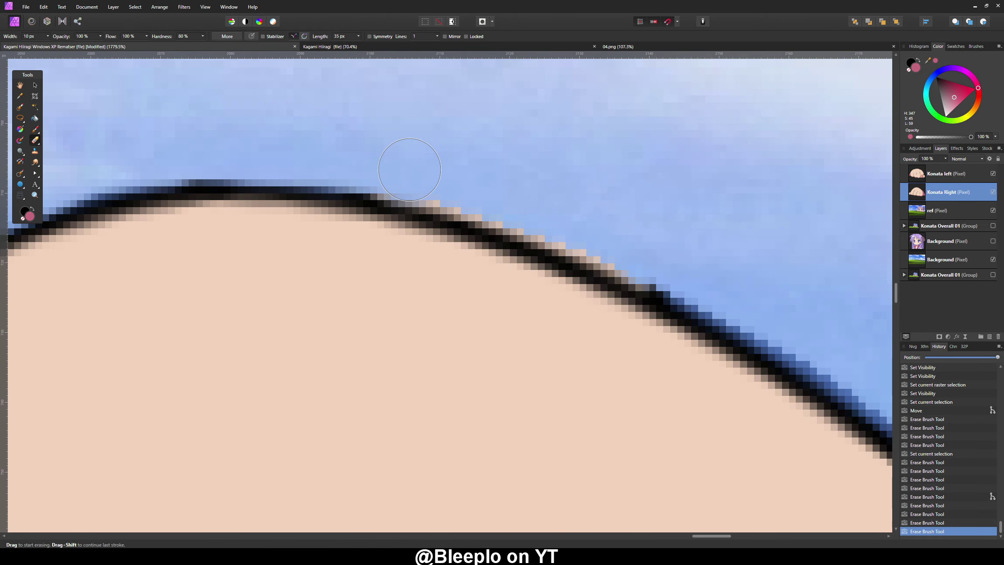
pyautogui.moveTo(404, 270); pyautogui.dragTo(503, 314)
# - Erase the blue fringe along the outer edge of the right fist's pink sleeve down to the hill
pyautogui.scroll(-5, 503, 314)
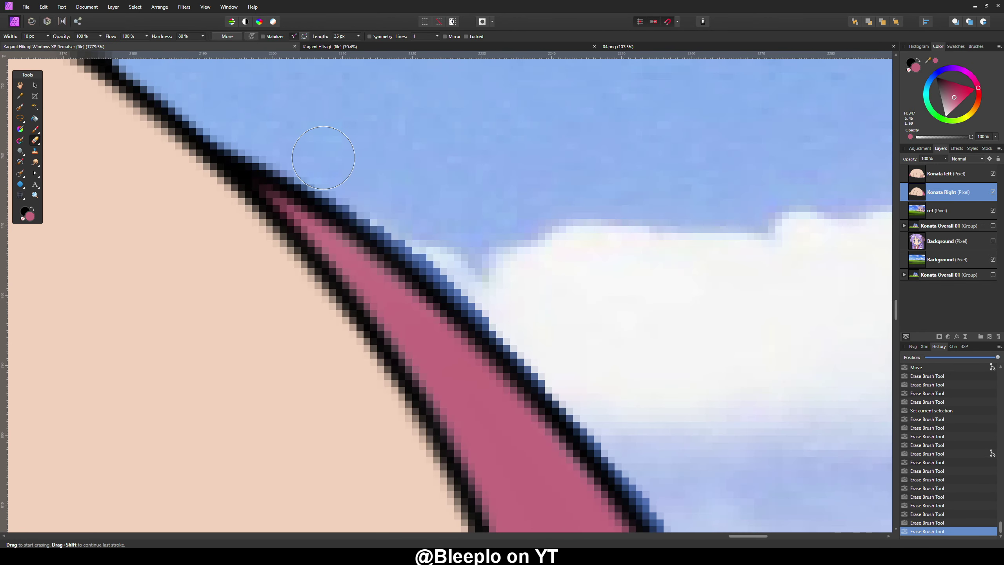
pyautogui.moveTo(301, 289); pyautogui.dragTo(498, 182)
pyautogui.scroll(3, 426, 124)
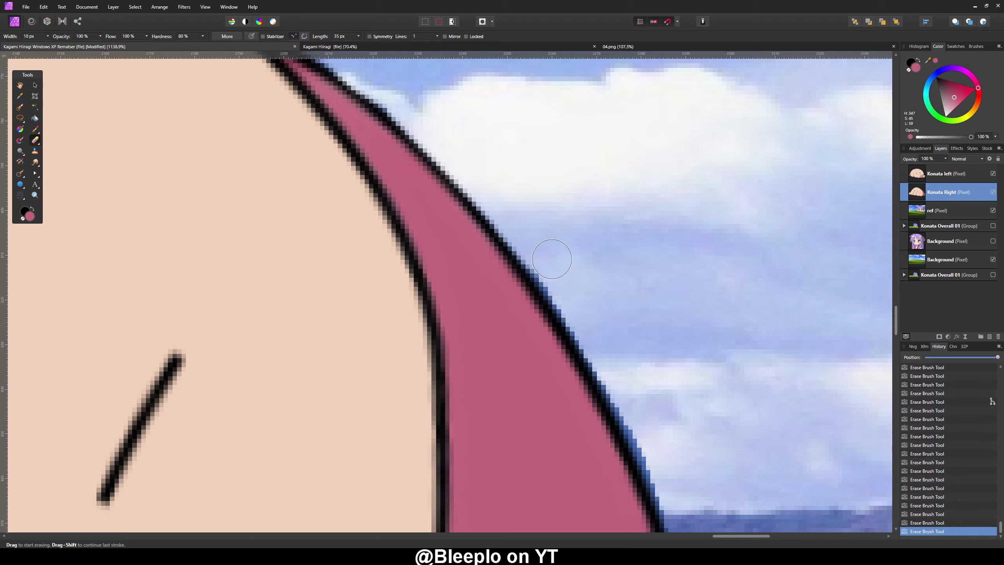
pyautogui.moveTo(552, 260); pyautogui.dragTo(452, 126)
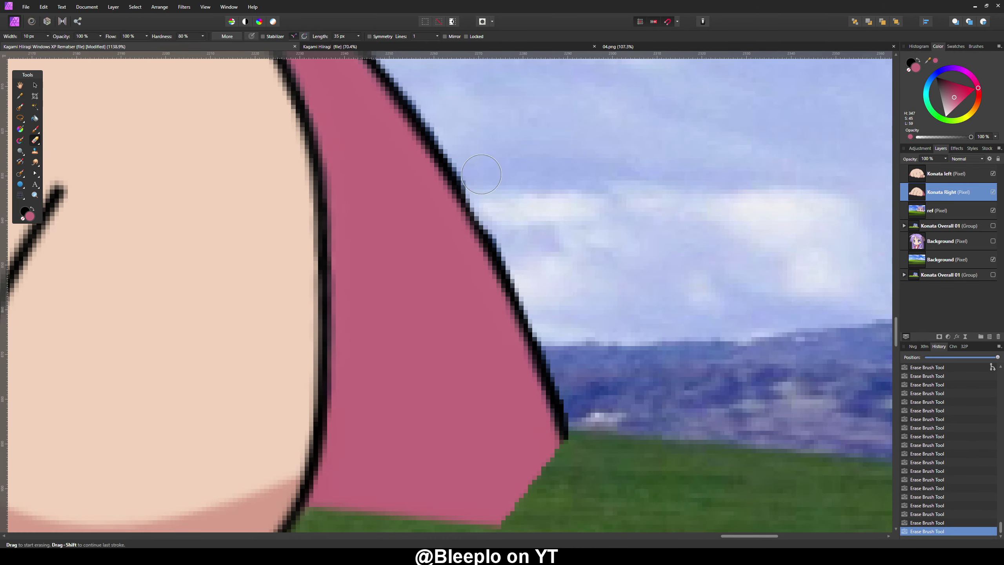
pyautogui.moveTo(494, 194); pyautogui.dragTo(499, 242)
# - Copy the grass Background layer out of the upper Konata Overall 01 group and place it directly beneath the Konata Right layer
pyautogui.hotkey('ctrl', '0')
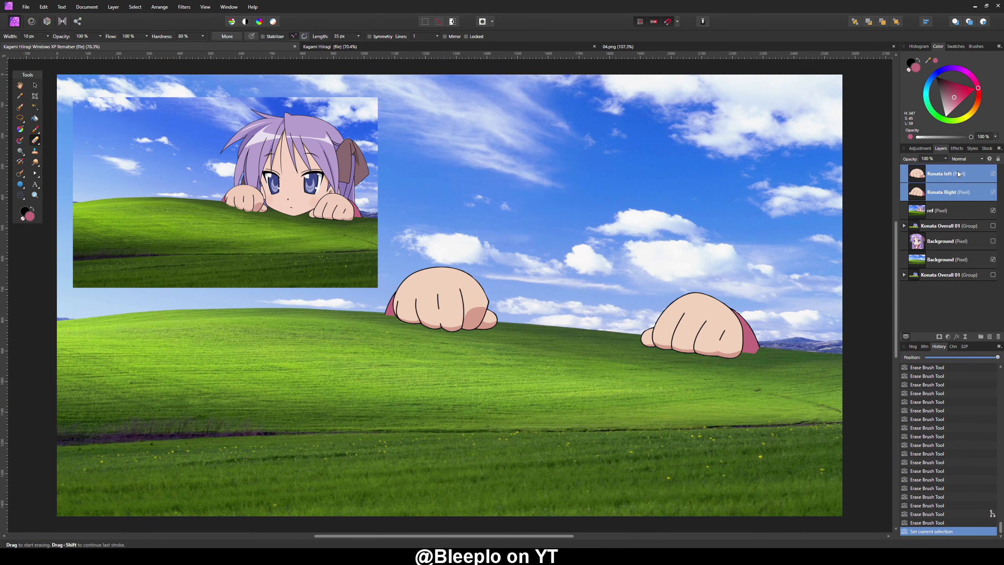
pyautogui.moveTo(937, 191); pyautogui.dragTo(937, 196)
pyautogui.hotkey('ctrl', 'v')
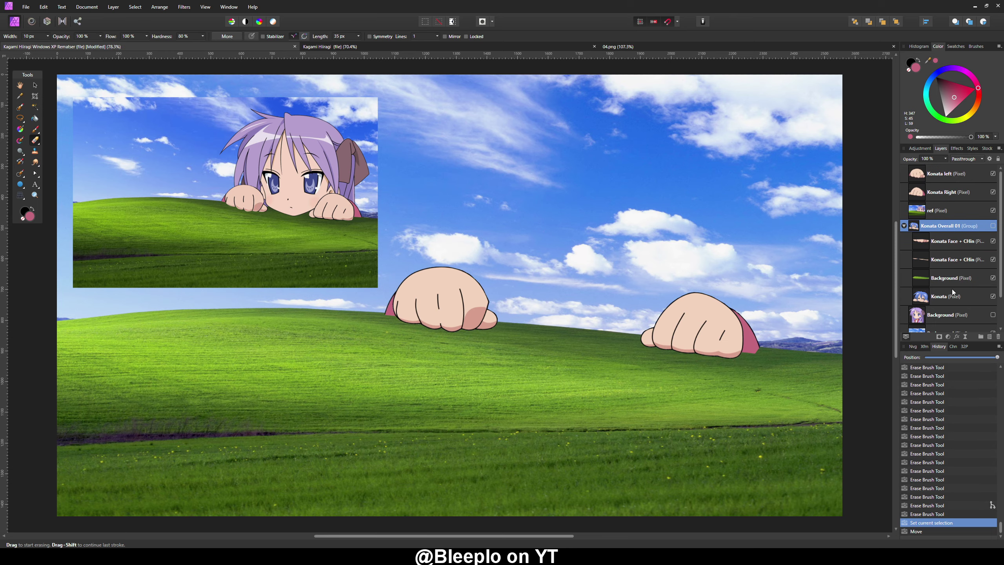
pyautogui.scroll(2, 940, 214)
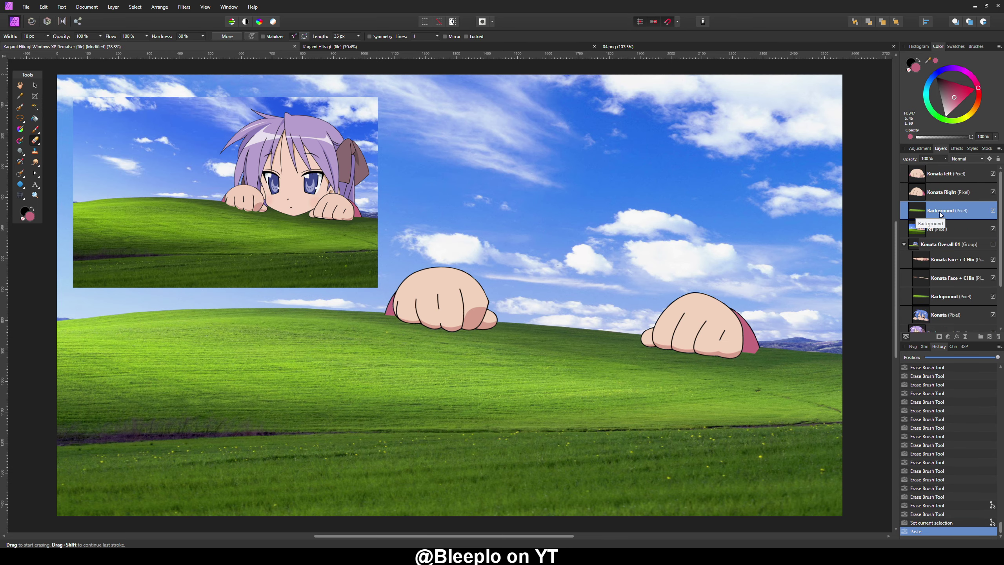
pyautogui.scroll(8, 776, 356)
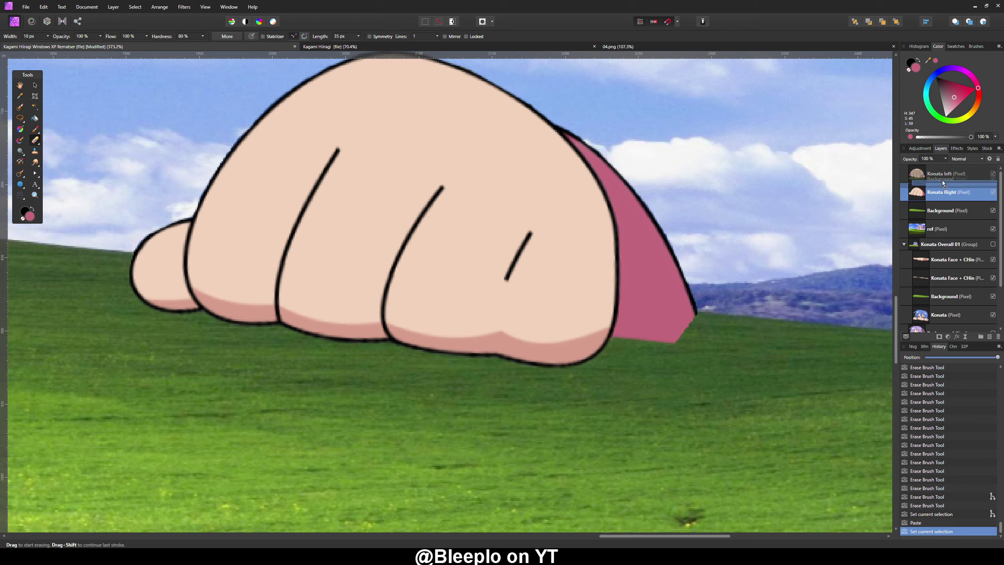
# - Delete the upper Konata Overall 01 group
pyautogui.hotkey('ctrl', '0')
pyautogui.click(949, 244)
pyautogui.press('Delete')
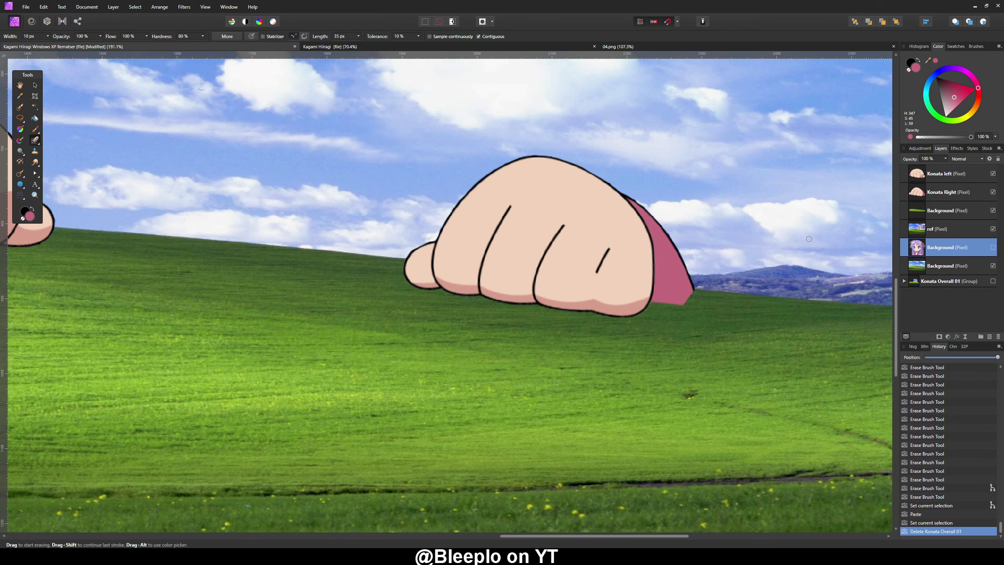
# - Show the hidden Kagami layer, position it behind the two fists, and set the copied grass layer's opacity to 50%
pyautogui.click(993, 247)
pyautogui.press('v')
pyautogui.moveTo(752, 227); pyautogui.dragTo(611, 257)
pyautogui.press('5')
pyautogui.scroll(2, 603, 257)
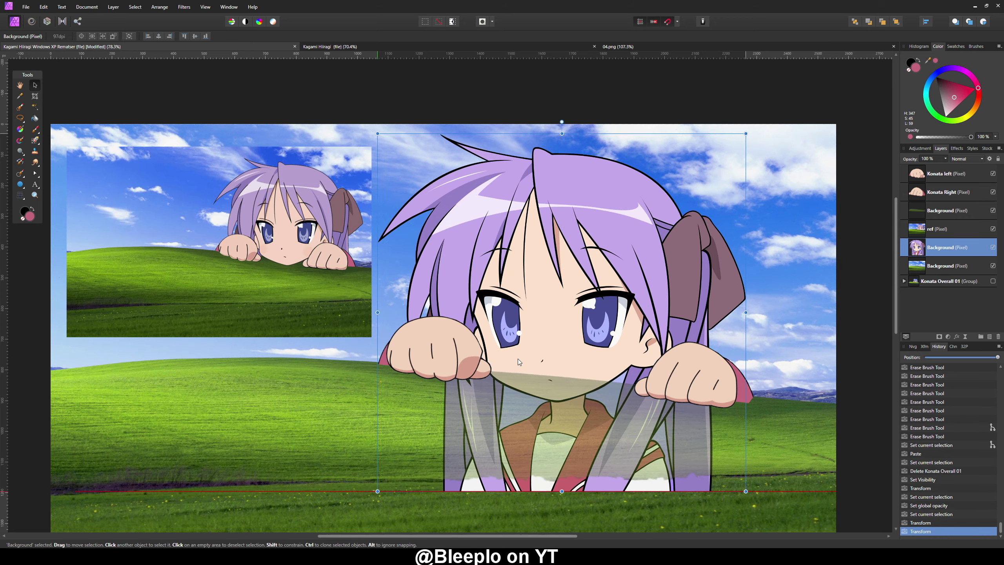
# - Scale and reposition the Kagami layer so her face sits between the fists with the chin just behind the hill
pyautogui.moveTo(381, 128)
pyautogui.mouseDown()
pyautogui.moveTo(385, 104)
pyautogui.moveTo(398, 115)
pyautogui.moveTo(390, 129)
pyautogui.mouseUp()
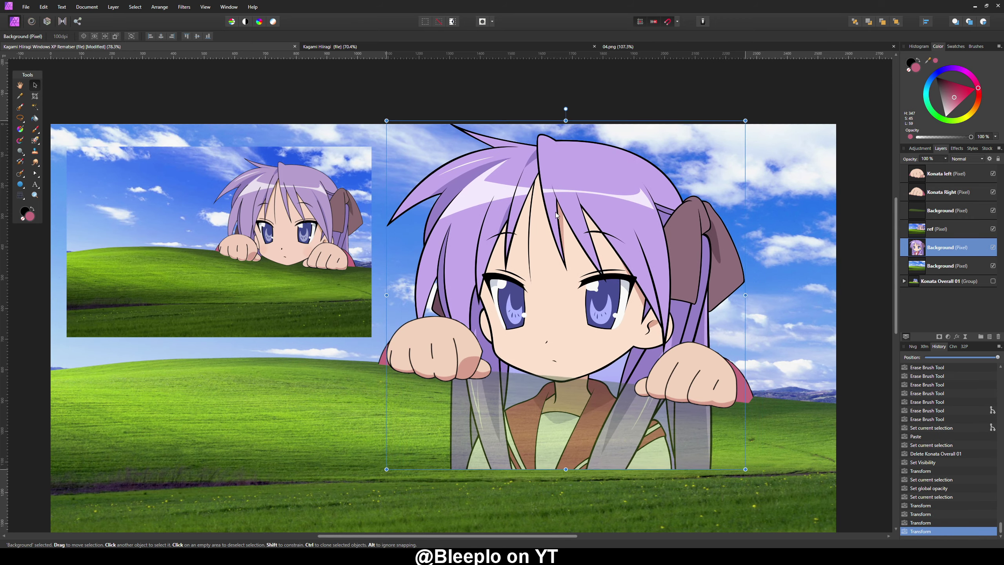
pyautogui.scroll(-1, 570, 279)
pyautogui.moveTo(614, 260); pyautogui.dragTo(625, 286)
pyautogui.scroll(-2, 707, 369)
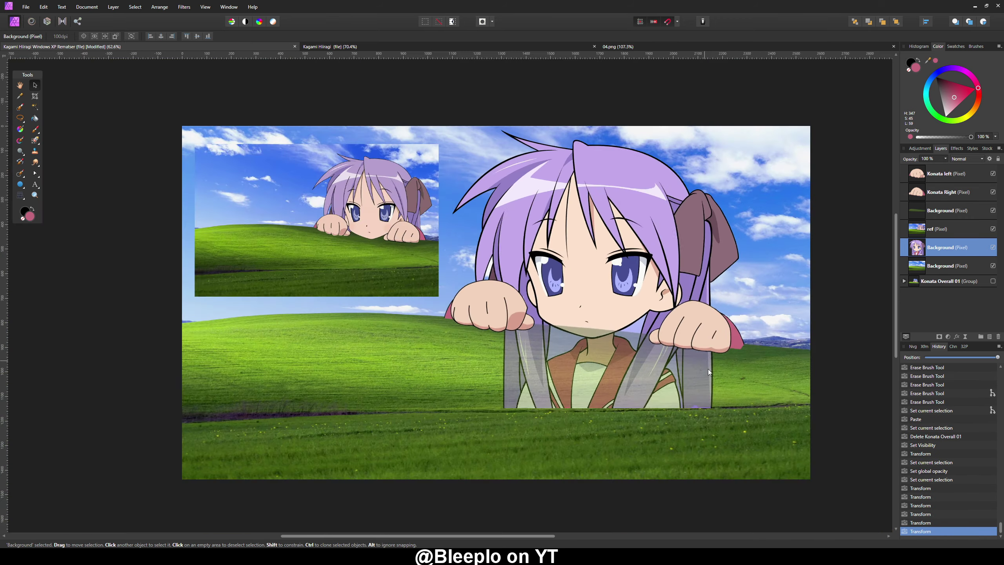
pyautogui.scroll(2, 705, 357)
pyautogui.scroll(-1, 705, 356)
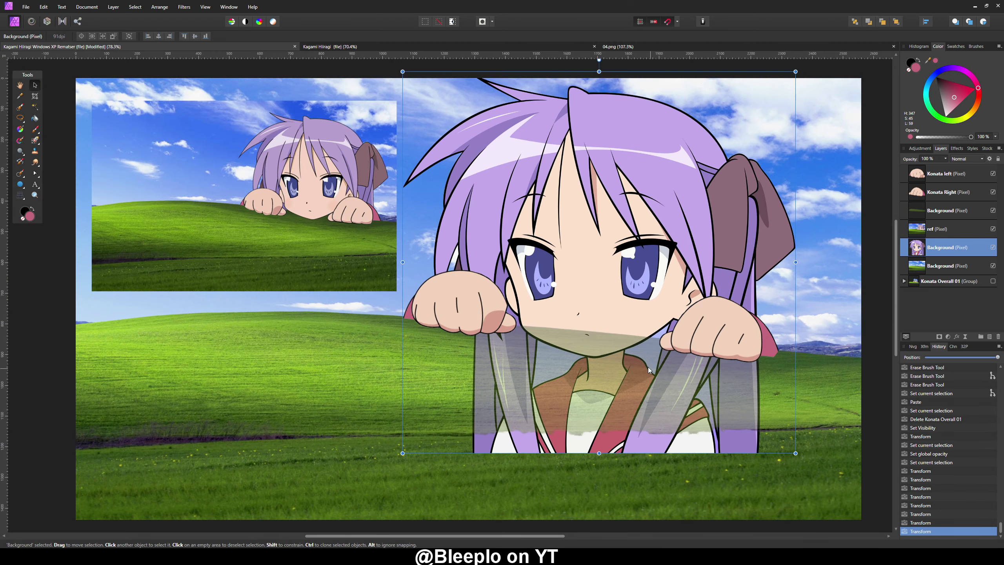
# - Move the Konata Right and Konata left fists to fit against the sides of Kagami's face
pyautogui.scroll(3, 654, 312)
pyautogui.click(827, 310)
pyautogui.moveTo(789, 311); pyautogui.dragTo(773, 308)
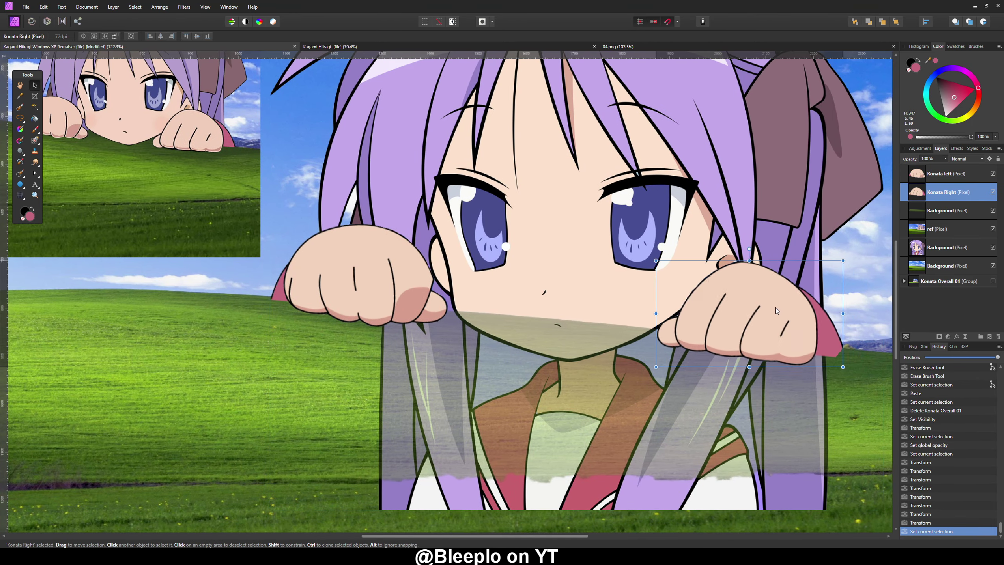
pyautogui.click(773, 308)
pyautogui.scroll(-2, 585, 248)
pyautogui.moveTo(515, 323); pyautogui.dragTo(504, 325)
pyautogui.click(470, 296)
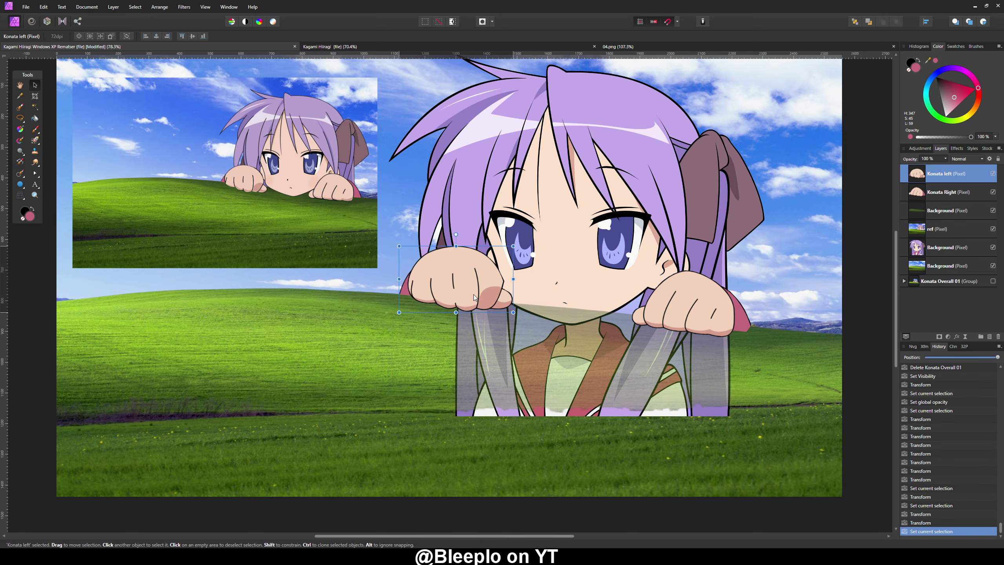
# - Hide the Kagami layer and try retouching the left fist's outer outline in black with the 2.5 px Paint Brush
pyautogui.scroll(8, 474, 297)
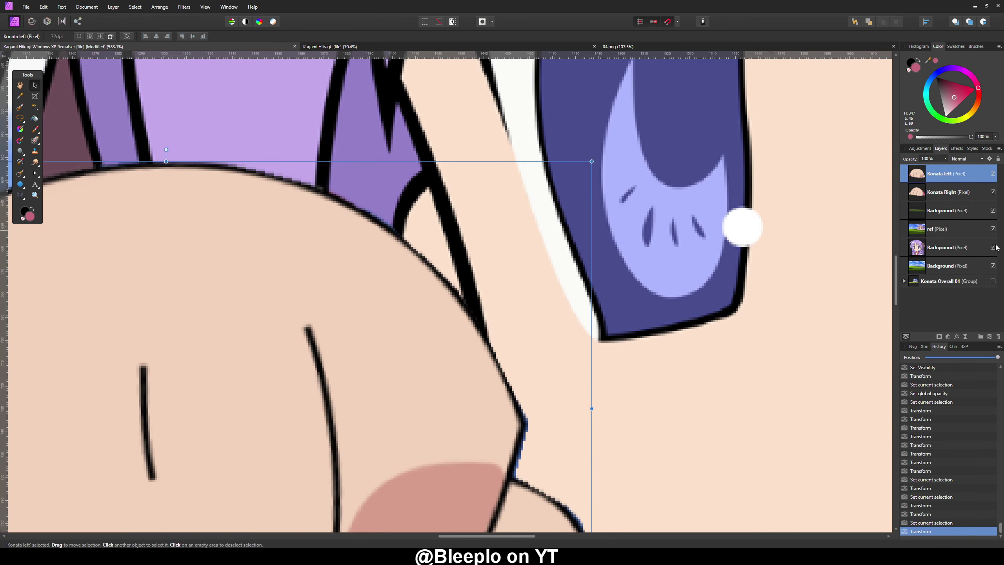
pyautogui.click(993, 247)
pyautogui.press('b')
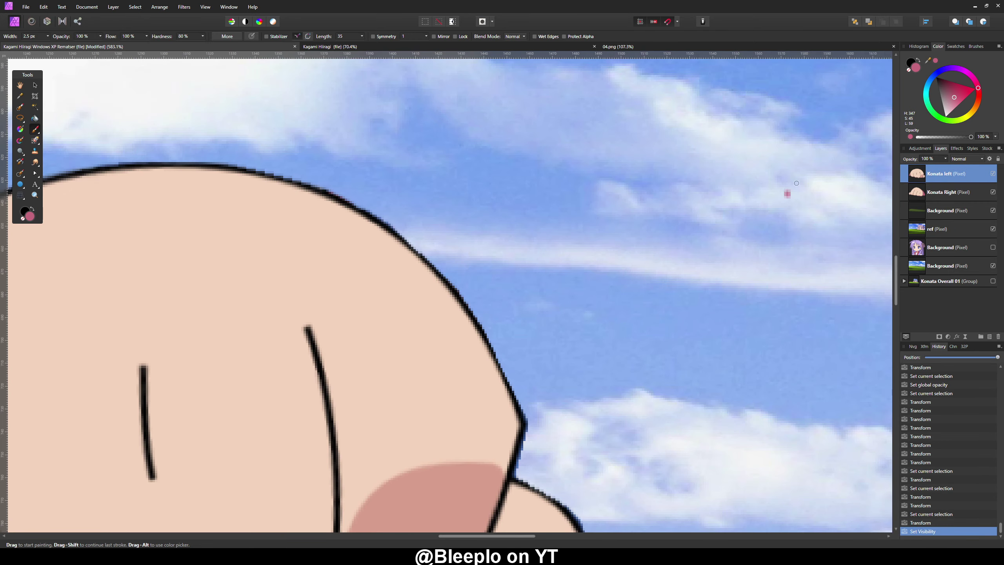
pyautogui.press('x')
pyautogui.scroll(2, 544, 308)
pyautogui.scroll(-3, 545, 308)
pyautogui.moveTo(356, 150)
pyautogui.mouseDown()
pyautogui.moveTo(467, 348)
pyautogui.moveTo(441, 307)
pyautogui.mouseUp()
pyautogui.hotkey('ctrl', 'z')
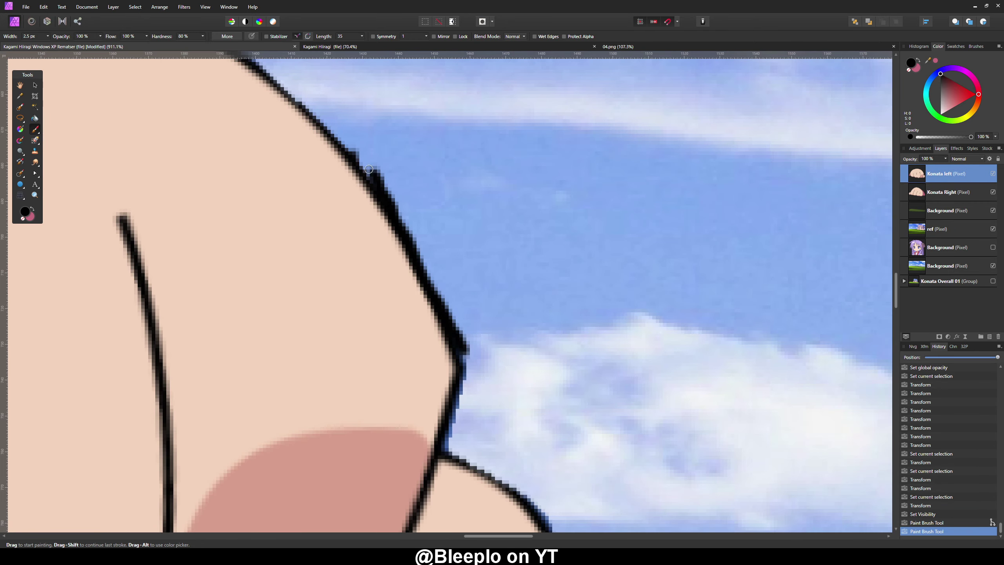
pyautogui.hotkey('ctrl', 'z')
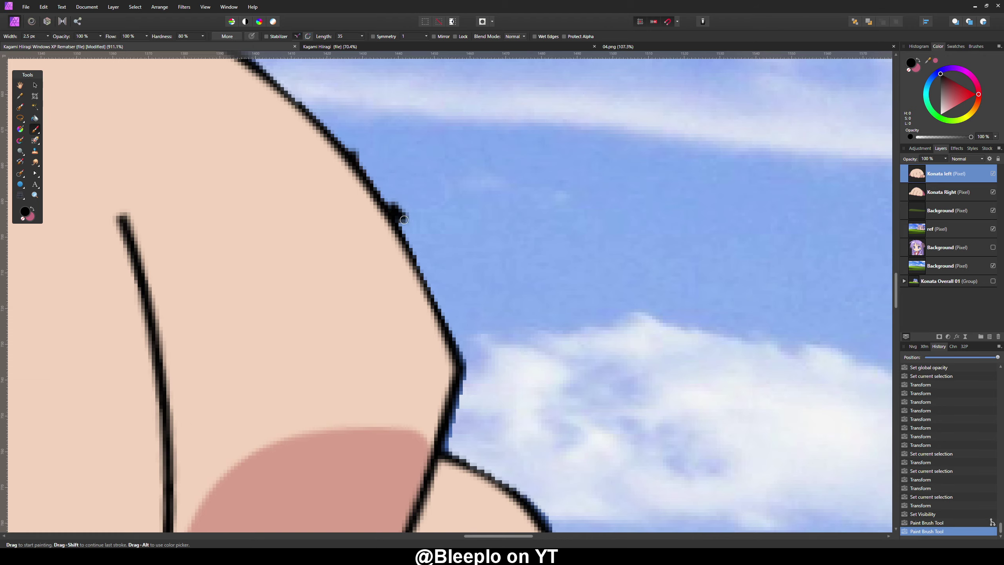
pyautogui.scroll(3, 437, 220)
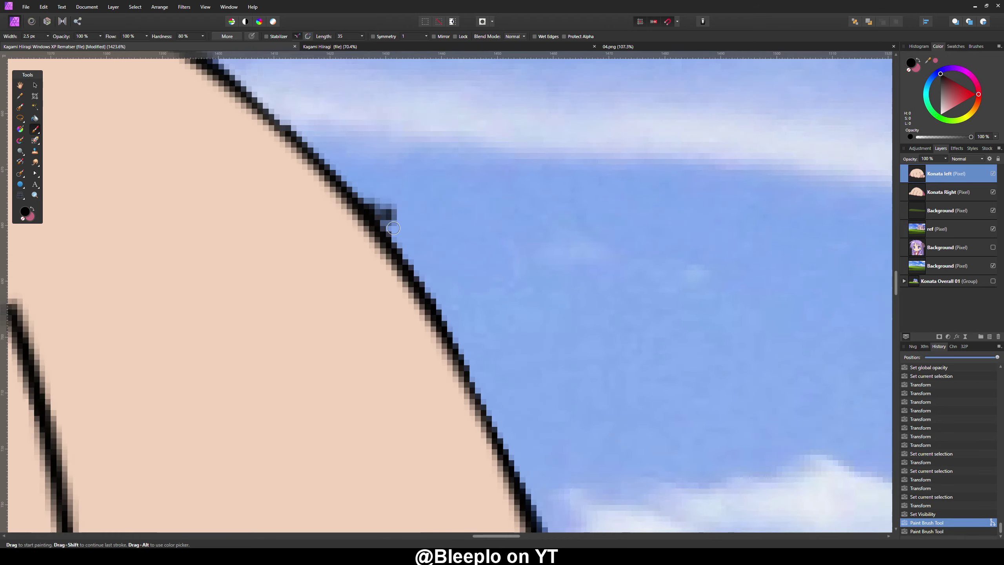
pyautogui.moveTo(426, 317); pyautogui.dragTo(419, 317)
pyautogui.moveTo(342, 129); pyautogui.dragTo(423, 265)
pyautogui.scroll(3, 389, 247)
pyautogui.scroll(-6, 389, 247)
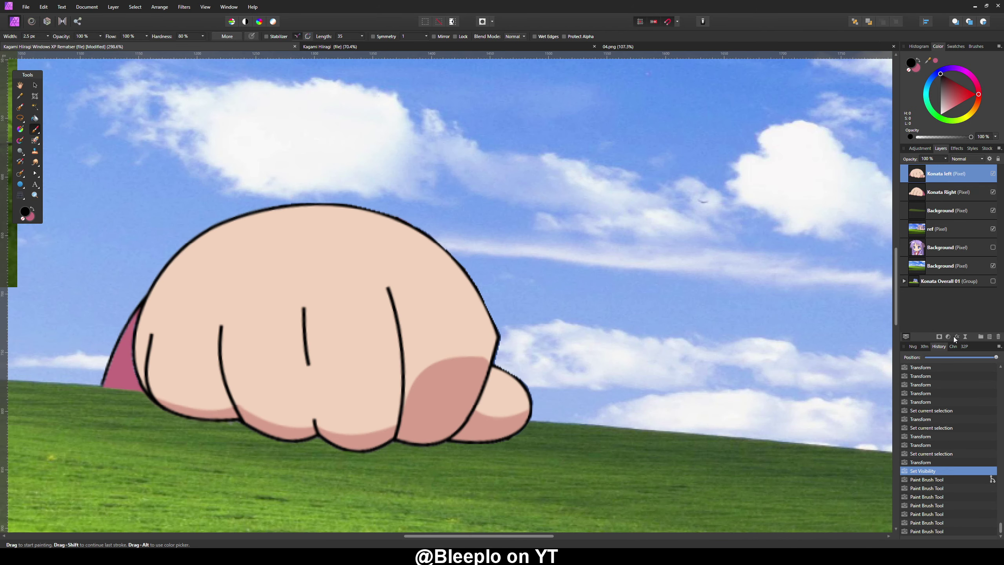
# - Try a black outside Outline layer effect with a small radius on the Konata left layer, and disable it again
pyautogui.click(955, 337)
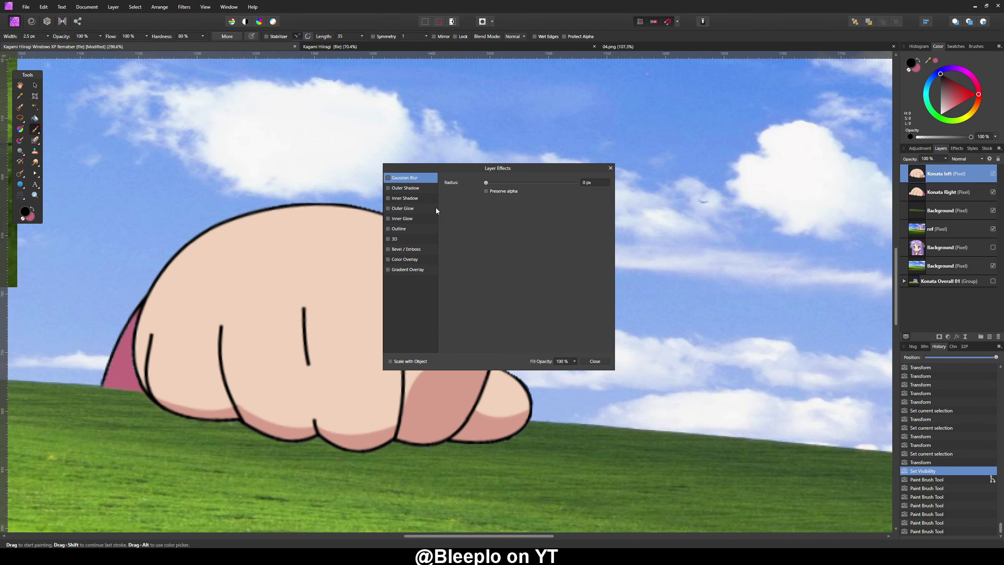
pyautogui.click(387, 222)
pyautogui.moveTo(499, 167)
pyautogui.mouseDown()
pyautogui.moveTo(718, 278)
pyautogui.moveTo(718, 311)
pyautogui.mouseUp()
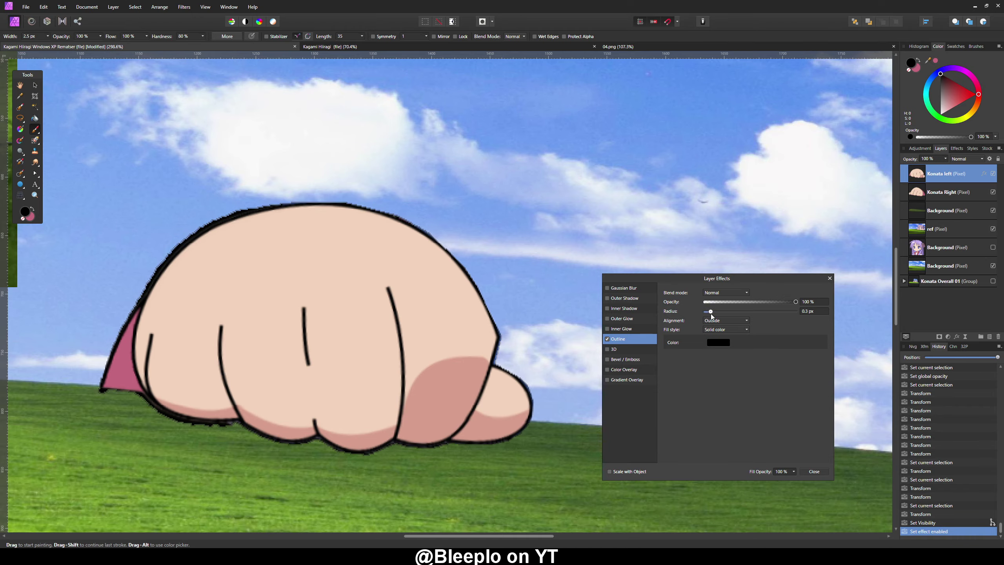
pyautogui.click(607, 339)
pyautogui.click(814, 471)
# - Clear the selection, show the Kagami layer again, and rescale it slightly behind the fists
pyautogui.hotkey('ctrl', 'd')
pyautogui.press('e')
pyautogui.scroll(2, 642, 270)
pyautogui.scroll(-2, 642, 270)
pyautogui.scroll(-3, 642, 270)
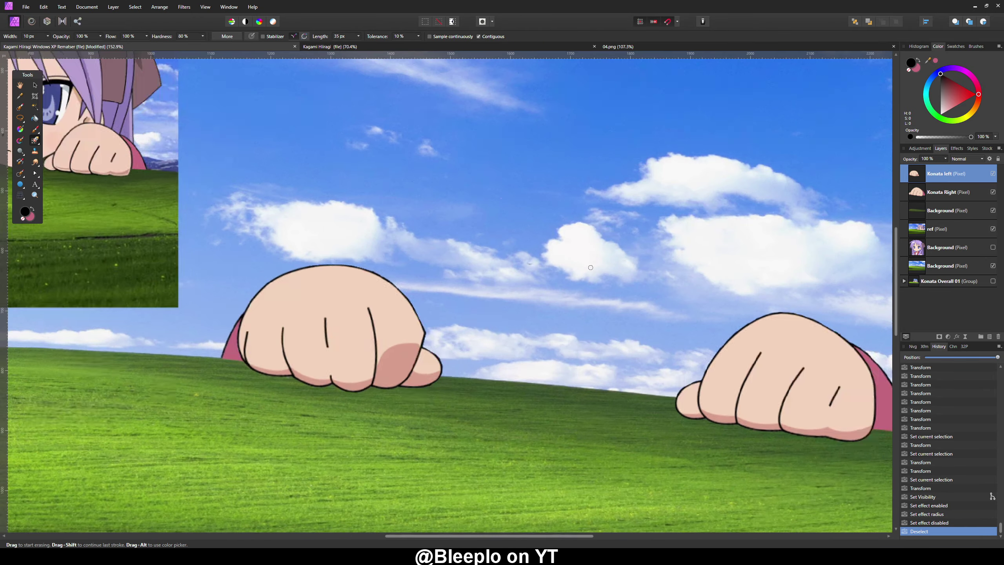
pyautogui.click(993, 247)
pyautogui.press('v')
pyautogui.click(629, 247)
pyautogui.scroll(-2, 629, 247)
pyautogui.scroll(1, 658, 210)
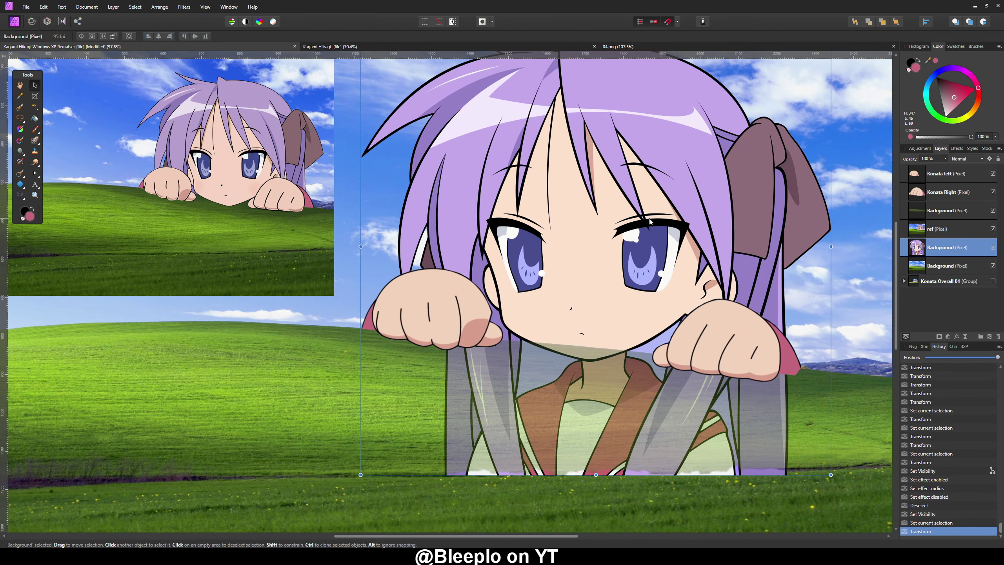
pyautogui.scroll(-2, 607, 261)
# - Shift the left and right fists slightly to match their placement beside Kagami's face in the reference image
pyautogui.click(470, 295)
pyautogui.scroll(3, 469, 294)
pyautogui.moveTo(469, 288); pyautogui.dragTo(467, 282)
pyautogui.click(814, 348)
pyautogui.scroll(-1, 579, 294)
pyautogui.scroll(1, 559, 298)
pyautogui.moveTo(559, 298)
pyautogui.mouseDown()
pyautogui.moveTo(552, 277)
pyautogui.moveTo(550, 290)
pyautogui.mouseUp()
pyautogui.moveTo(629, 312); pyautogui.dragTo(618, 300)
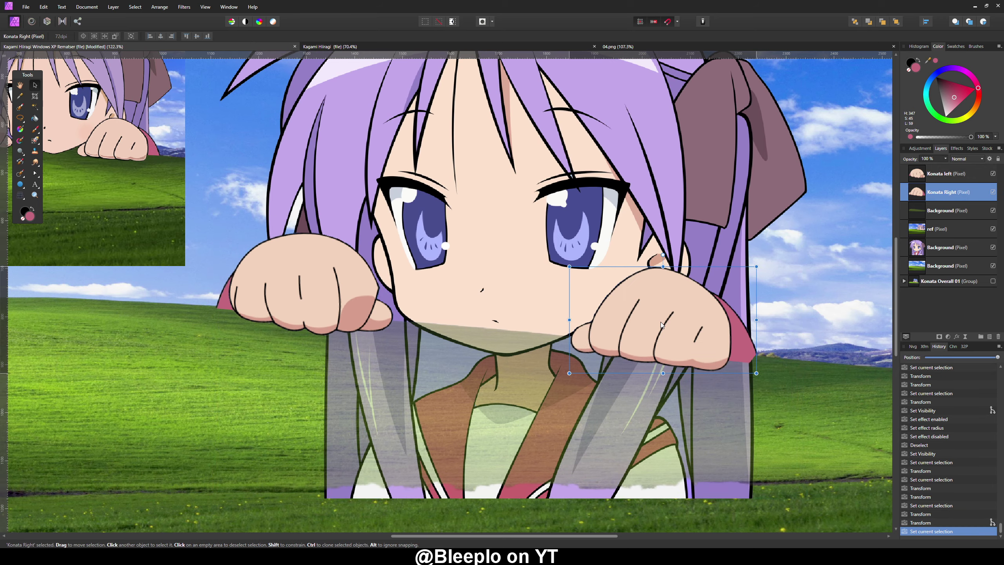
pyautogui.scroll(-2, 557, 362)
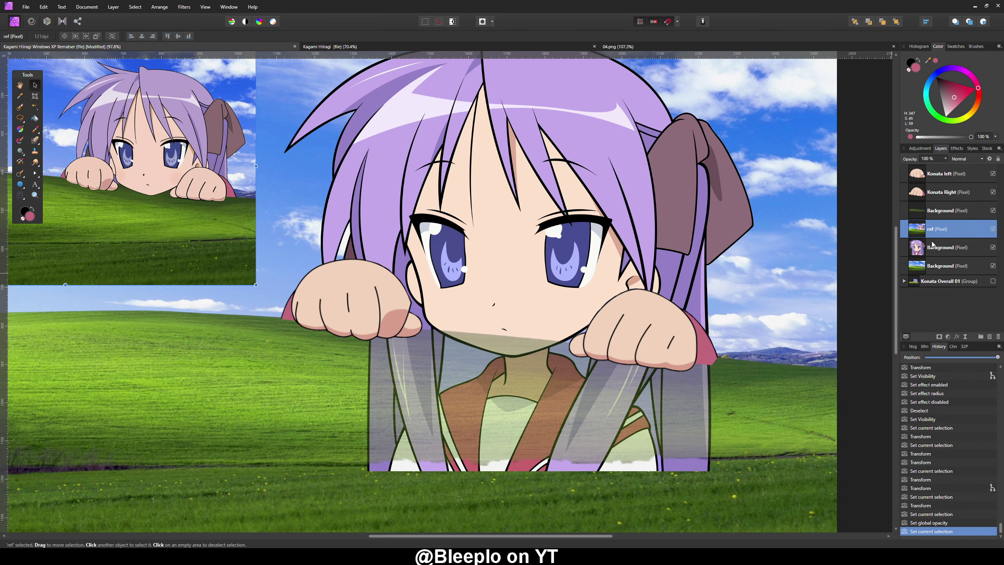
# - Try selecting the chin outline on the Kagami layer with the 10 px Selection Brush
pyautogui.click(949, 247)
pyautogui.press('w')
pyautogui.scroll(6, 454, 331)
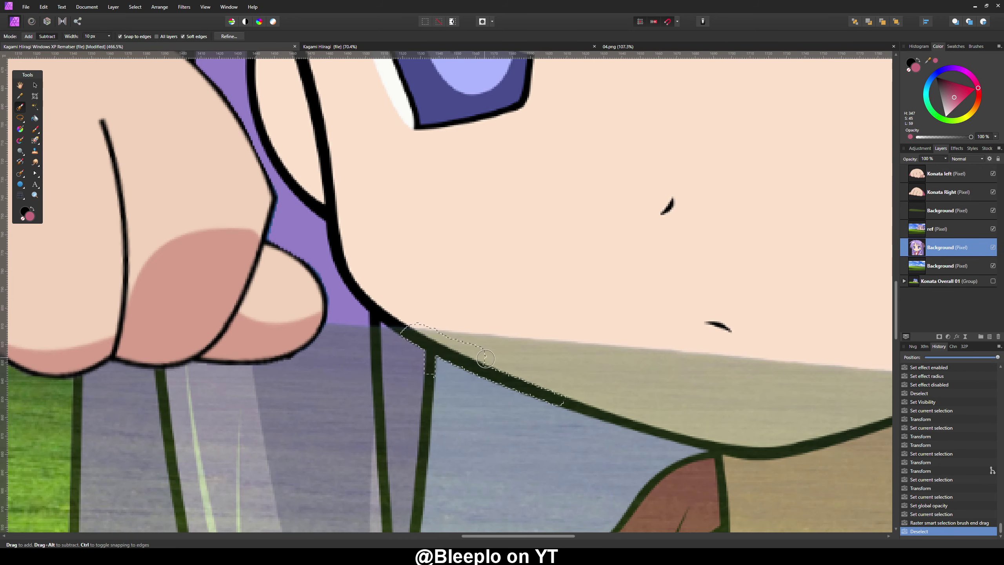
# - Try tracing Kagami's lower jawline and the area around her head with a magnetic freehand selection, and cancel it
pyautogui.press('l')
pyautogui.keyDown('shift'); pyautogui.click(405, 303); pyautogui.keyUp('shift')
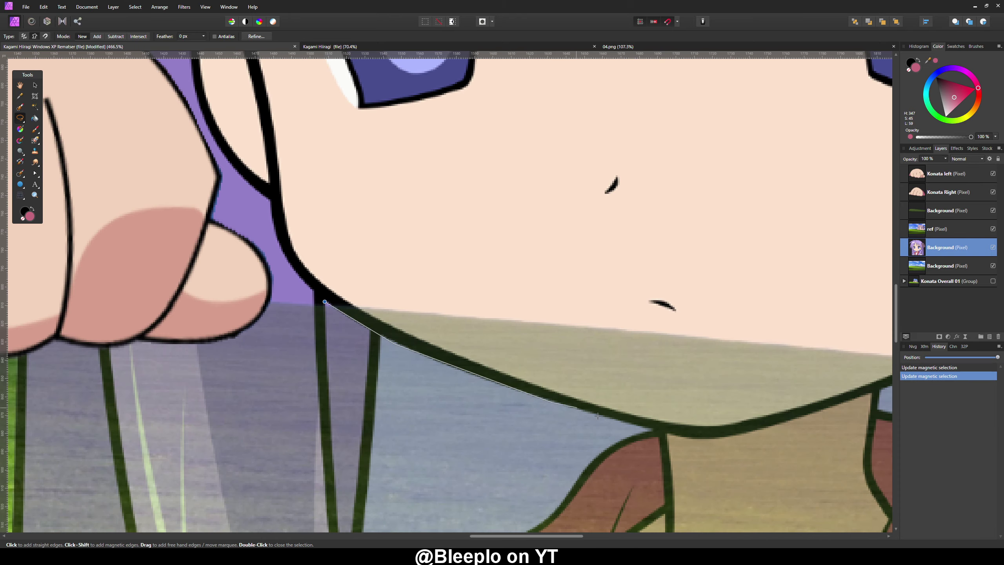
pyautogui.scroll(4, 469, 416)
pyautogui.click(594, 423)
pyautogui.click(673, 407)
pyautogui.moveTo(673, 408); pyautogui.dragTo(454, 441)
pyautogui.click(736, 351)
pyautogui.moveTo(735, 351); pyautogui.dragTo(462, 423)
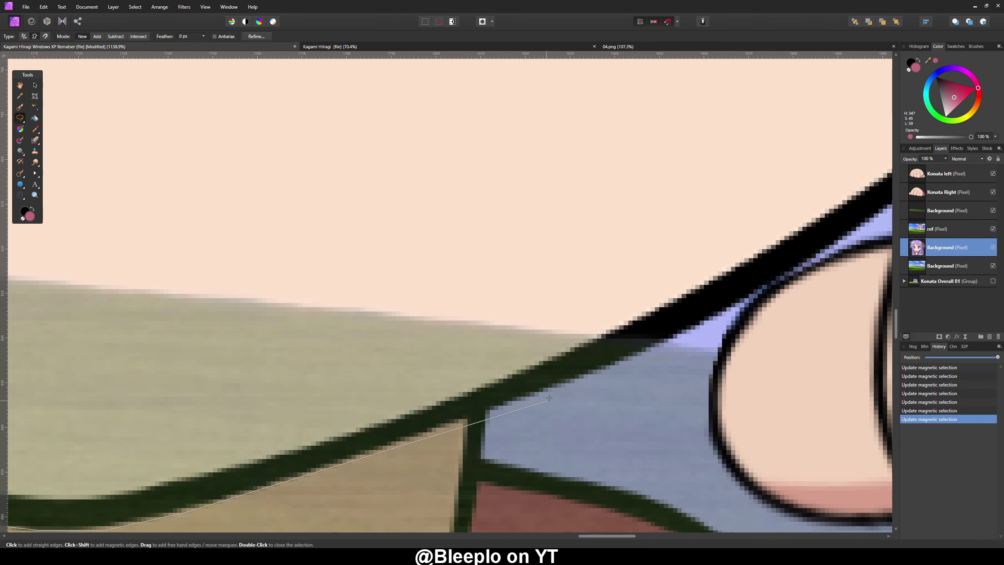
pyautogui.click(659, 347)
pyautogui.scroll(-7, 660, 347)
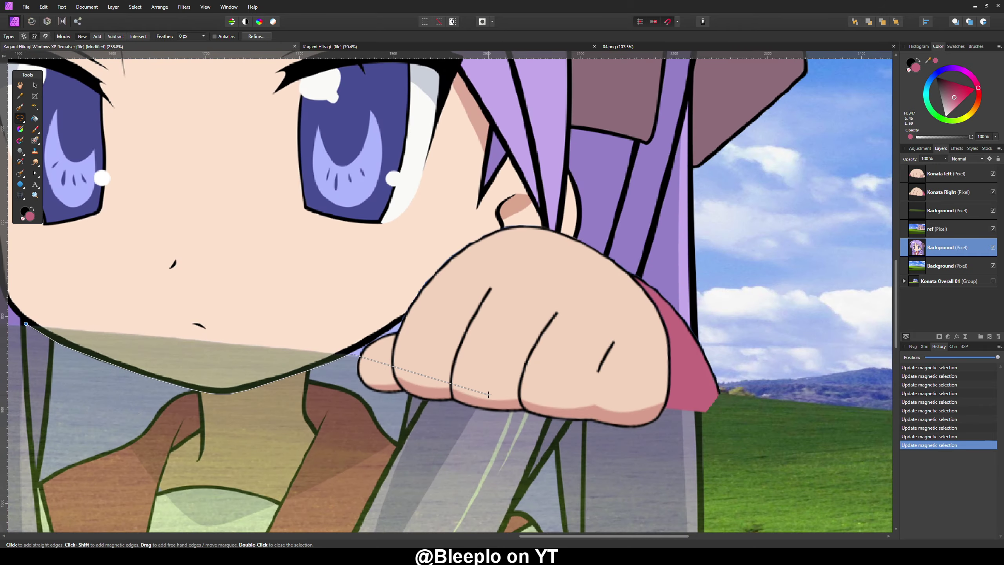
pyautogui.scroll(-5, 706, 394)
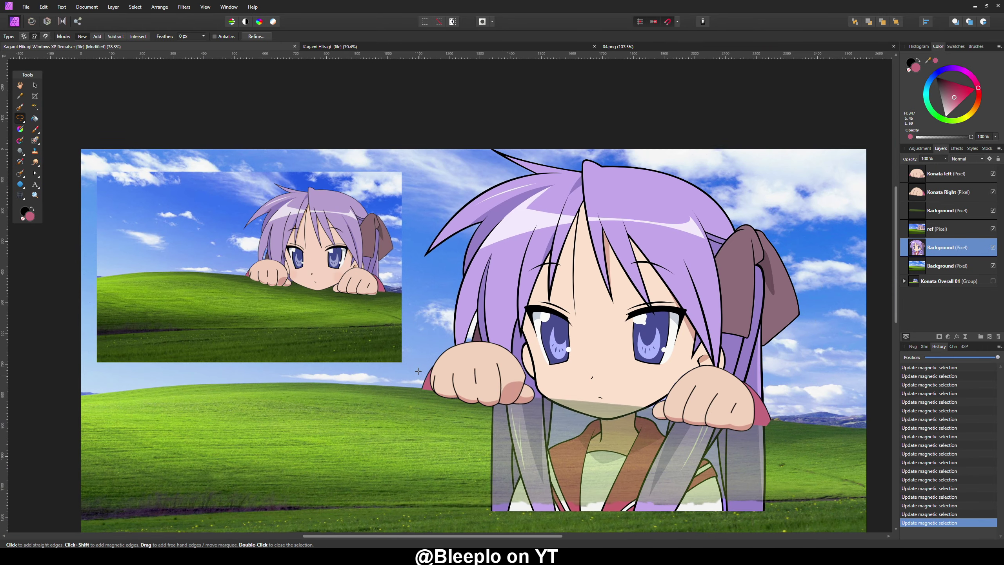
pyautogui.scroll(2, 437, 450)
pyautogui.press('Escape')
# - Shrink the Kagami layer slightly and reposition it between the fists
pyautogui.press('v')
pyautogui.moveTo(411, 63); pyautogui.dragTo(425, 81)
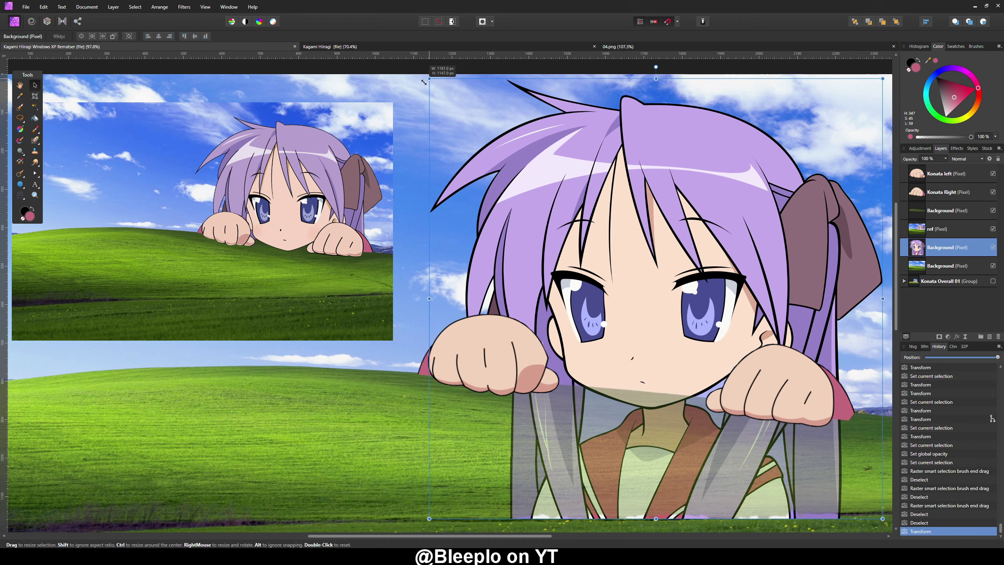
pyautogui.moveTo(601, 171); pyautogui.dragTo(610, 218)
pyautogui.scroll(-2, 610, 219)
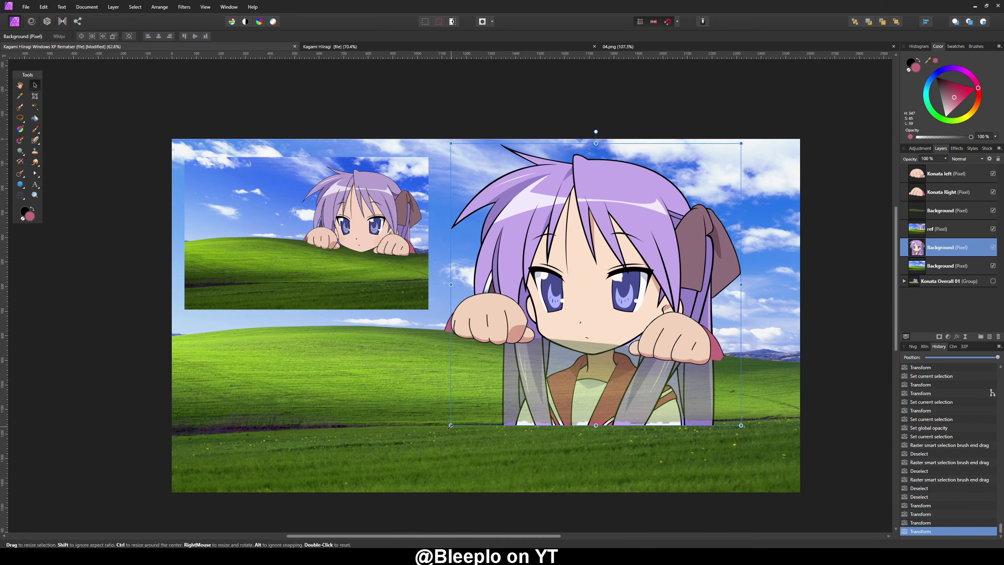
# - Trace a magnetic selection edge along the underside of Kagami's jawline from the left fist to the right fist
pyautogui.press('l')
pyautogui.scroll(6, 439, 311)
pyautogui.click(423, 284)
pyautogui.scroll(3, 415, 290)
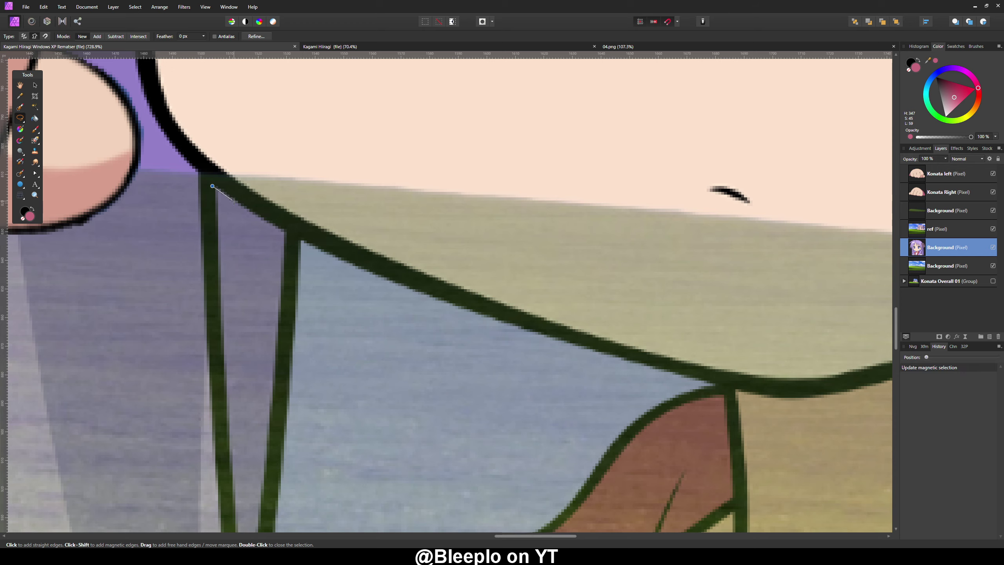
pyautogui.hscroll(5, 497, 361)
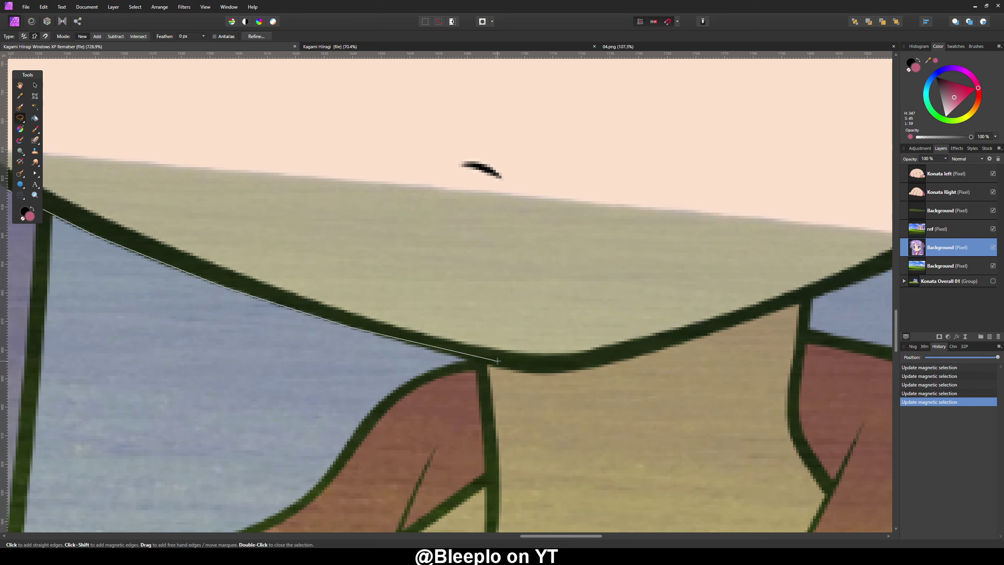
pyautogui.hscroll(5, 571, 374)
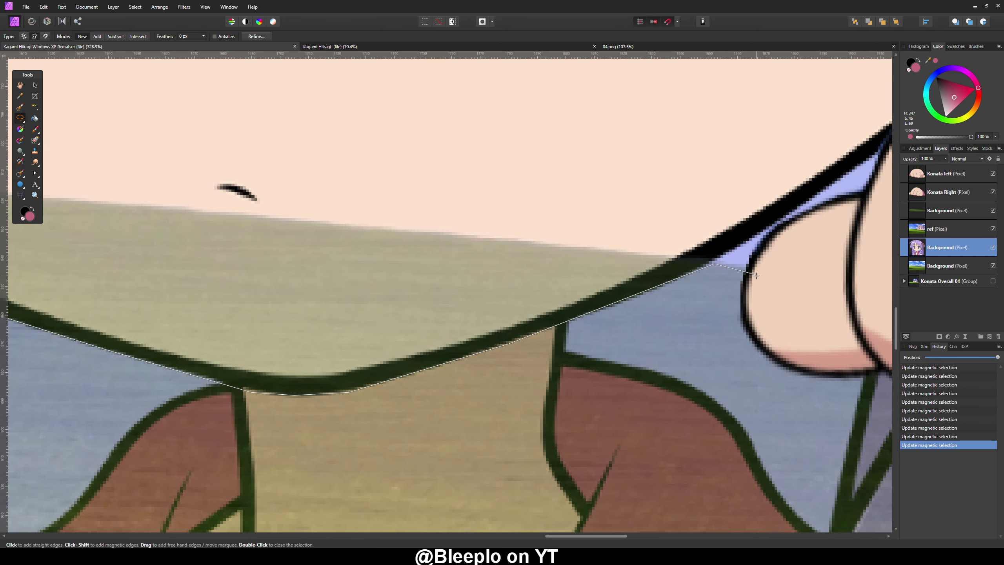
# - Close the magnetic selection around Kagami's whole head and paste the head as a new layer, hiding the original
pyautogui.scroll(-6, 768, 266)
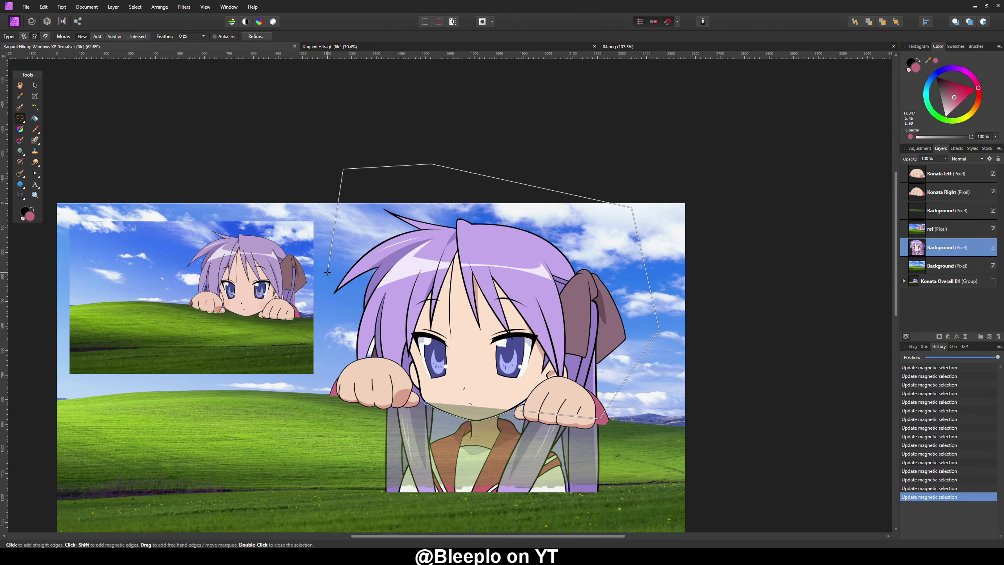
pyautogui.scroll(4, 351, 403)
pyautogui.scroll(4, 351, 402)
pyautogui.scroll(6, 452, 398)
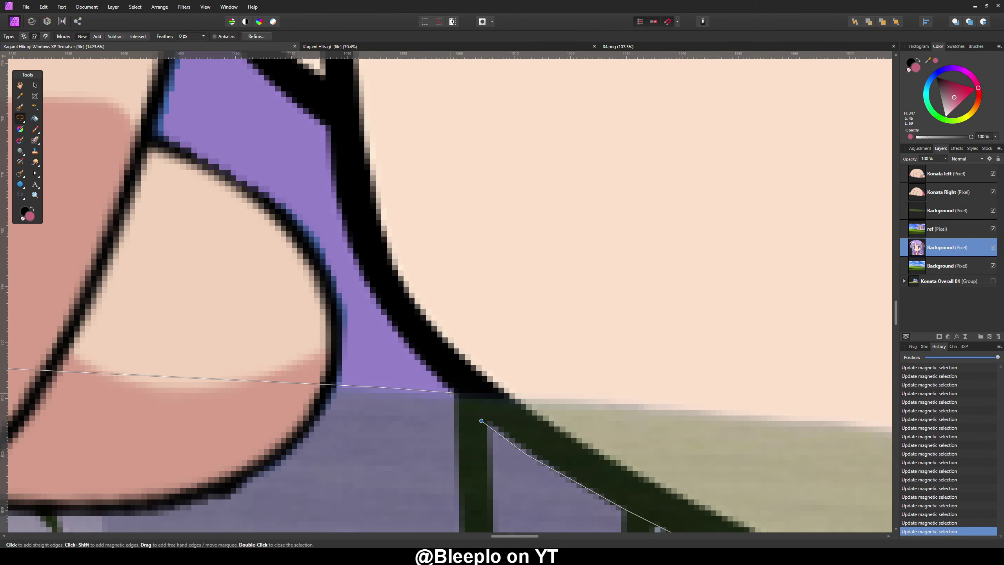
pyautogui.scroll(-3, 456, 399)
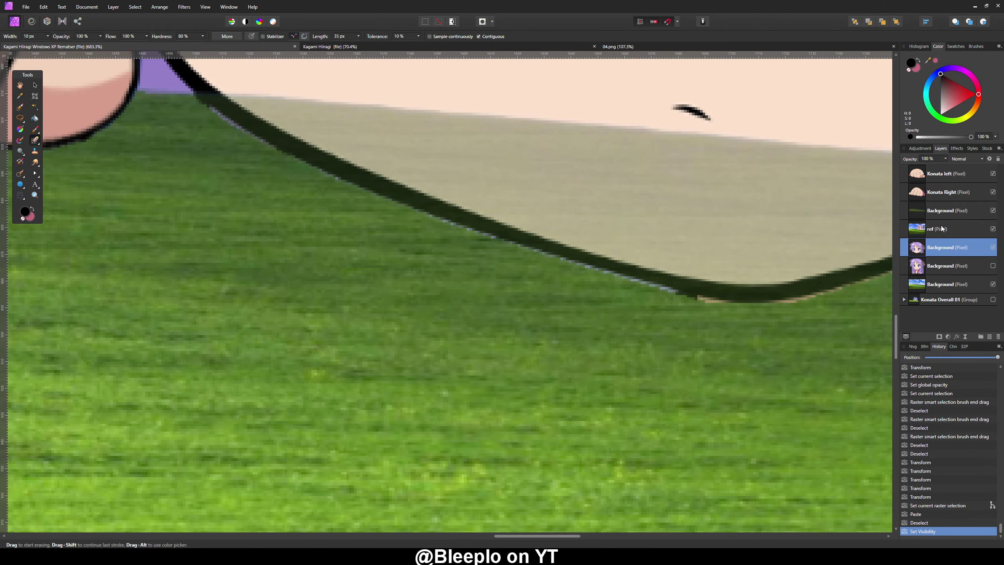
# - Move the cut-out head layer above the grass strip layer and erase the fringe beneath the left part of the jawline
pyautogui.moveTo(945, 247); pyautogui.dragTo(945, 201)
pyautogui.scroll(4, 489, 263)
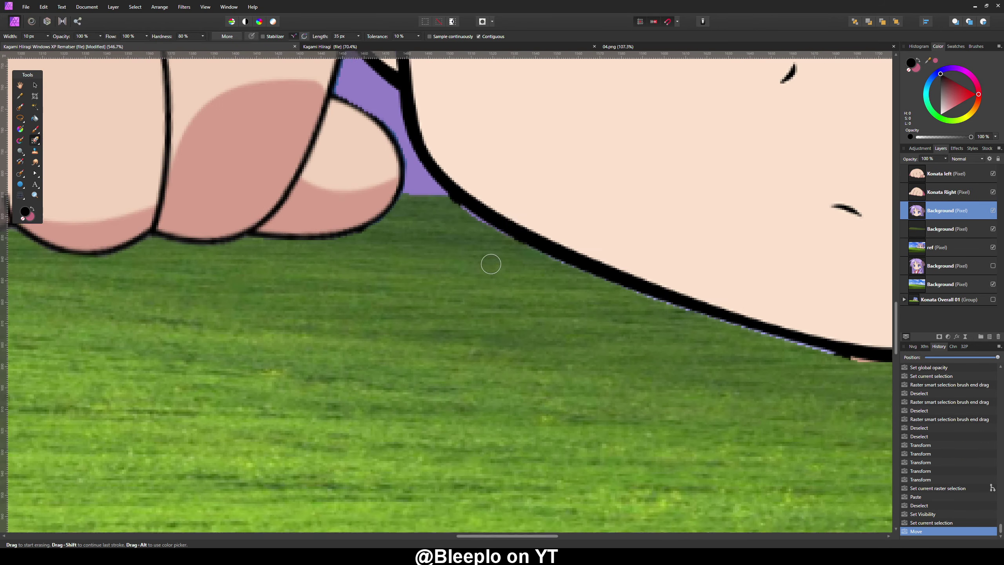
pyautogui.moveTo(466, 231)
pyautogui.mouseDown()
pyautogui.moveTo(549, 287)
pyautogui.moveTo(364, 190)
pyautogui.moveTo(459, 234)
pyautogui.moveTo(514, 277)
pyautogui.moveTo(489, 293)
pyautogui.moveTo(572, 308)
pyautogui.moveTo(602, 352)
pyautogui.moveTo(591, 330)
pyautogui.mouseUp()
pyautogui.scroll(2, 316, 217)
pyautogui.scroll(2, 610, 373)
pyautogui.scroll(1, 544, 260)
pyautogui.scroll(-2, 543, 260)
pyautogui.hscroll(5, 514, 364)
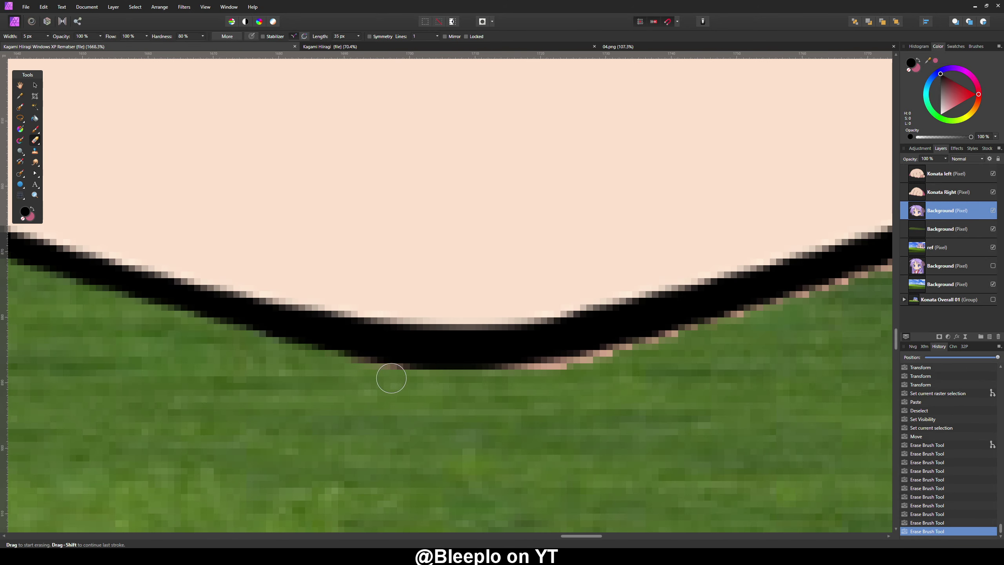
# - Erase the pink fringe beneath the chin and along the right part of the jawline with the 5 px Erase Brush
pyautogui.moveTo(630, 366)
pyautogui.mouseDown()
pyautogui.moveTo(413, 382)
pyautogui.moveTo(402, 391)
pyautogui.moveTo(334, 372)
pyautogui.mouseUp()
pyautogui.hscroll(5, 279, 430)
pyautogui.scroll(1, 280, 430)
pyautogui.moveTo(503, 370)
pyautogui.mouseDown()
pyautogui.moveTo(412, 395)
pyautogui.moveTo(623, 328)
pyautogui.mouseUp()
pyautogui.hscroll(5, 624, 327)
pyautogui.scroll(2, 623, 328)
pyautogui.moveTo(719, 298); pyautogui.dragTo(298, 470)
pyautogui.moveTo(482, 393); pyautogui.dragTo(419, 400)
# - Erase the hair's lower edge between the jawline and the right fist so it follows the hill line
pyautogui.hscroll(5, 598, 360)
pyautogui.scroll(2, 598, 360)
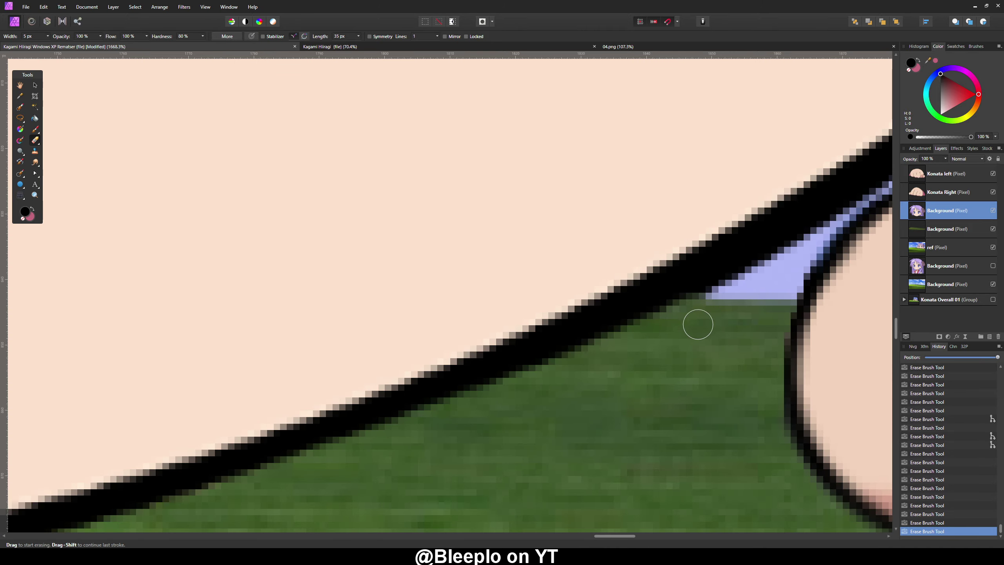
pyautogui.scroll(-10, 433, 430)
pyautogui.scroll(10, 491, 402)
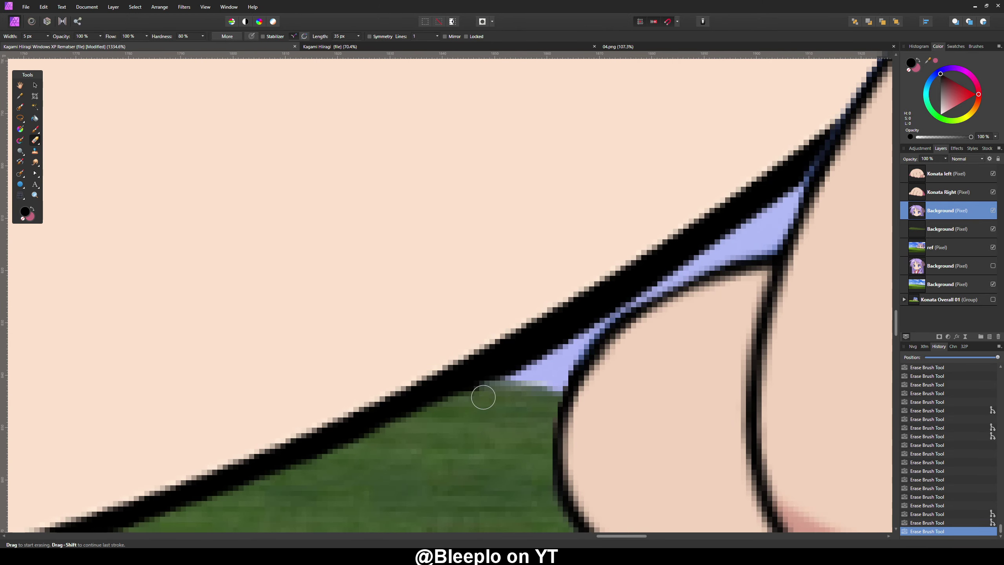
pyautogui.scroll(-10, 513, 397)
# - On the Konata left layer, erase the bottom of the pink sleeve beside the left fist along the hill line
pyautogui.press('v')
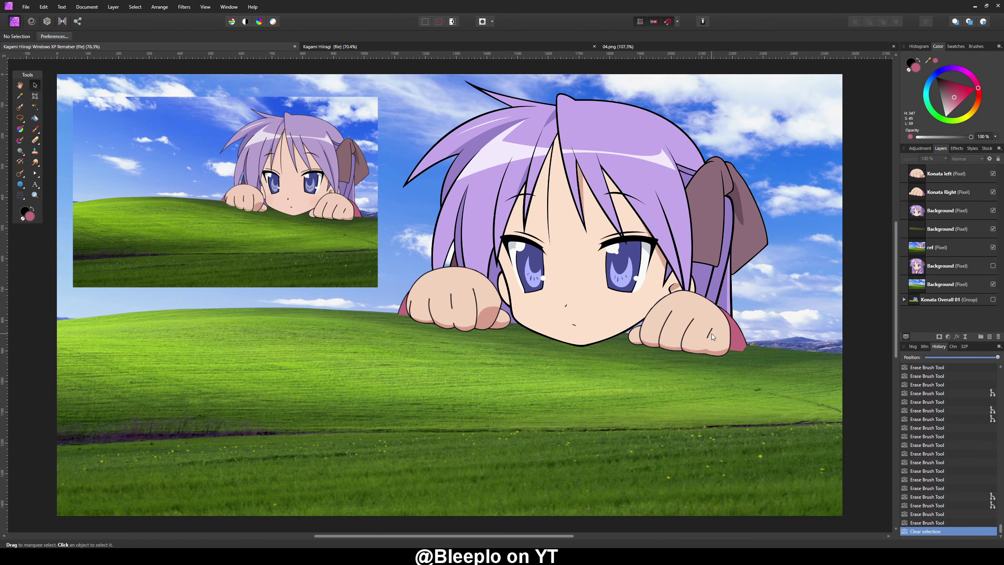
pyautogui.scroll(3, 711, 333)
pyautogui.scroll(-3, 274, 146)
pyautogui.hotkey('ctrl', 'd')
pyautogui.scroll(12, 393, 263)
pyautogui.press('e')
pyautogui.click(588, 287)
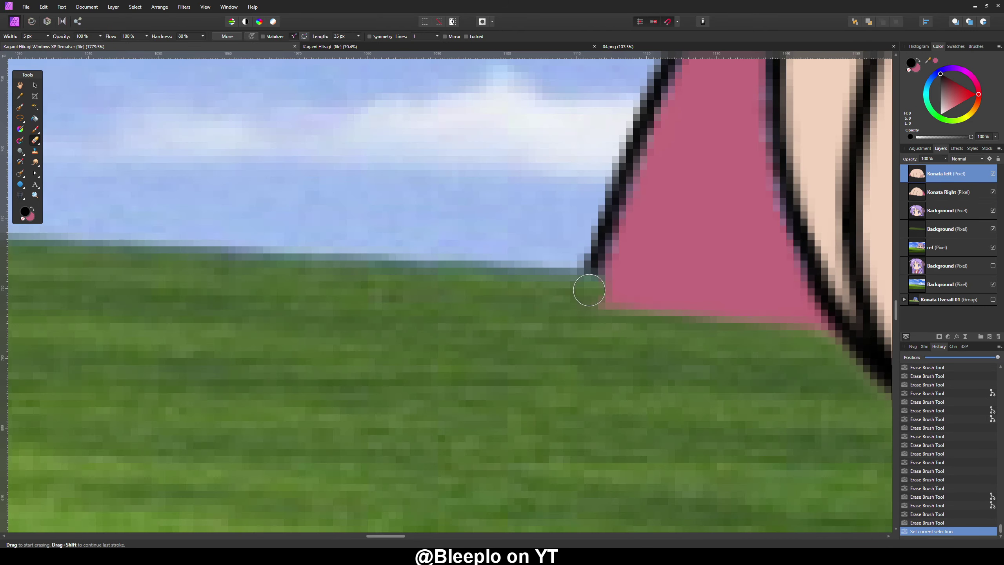
pyautogui.moveTo(588, 287); pyautogui.dragTo(807, 328)
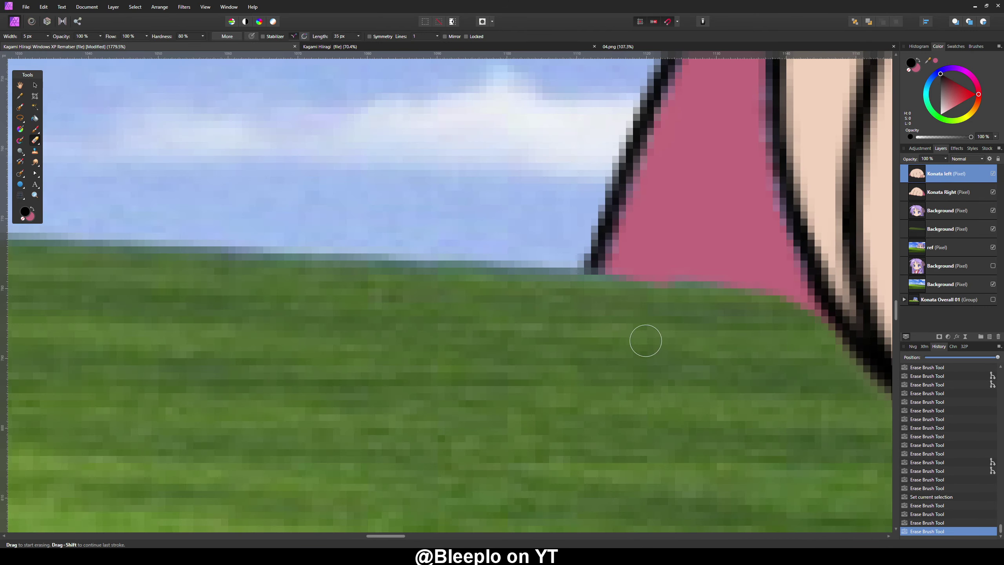
pyautogui.scroll(-3, 646, 341)
pyautogui.moveTo(732, 337); pyautogui.dragTo(740, 330)
pyautogui.scroll(-8, 719, 344)
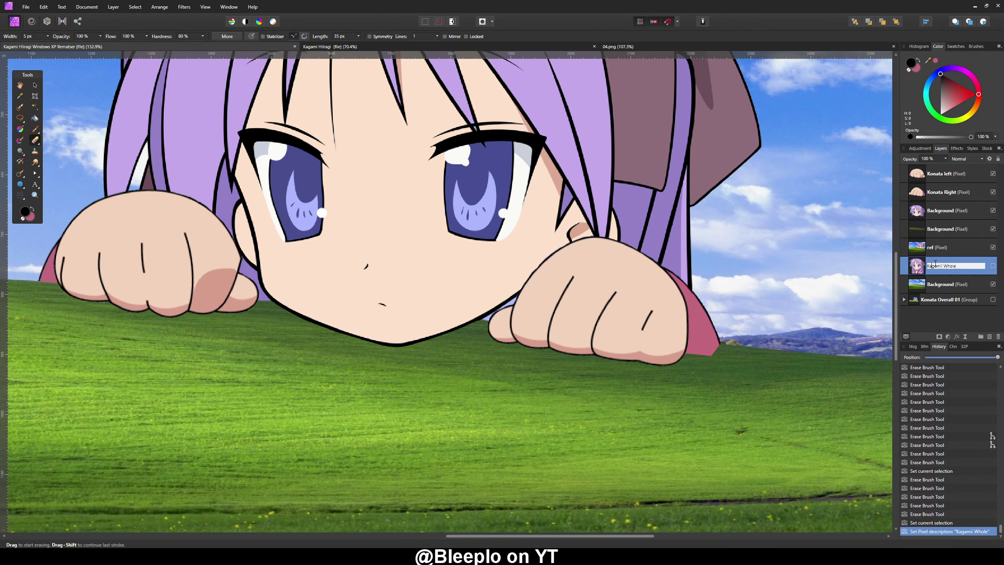
# - Rename the hidden full character layer as Kagami Whole and the cut-out head layer as Kagami Head
pyautogui.write('ad')
pyautogui.scroll(6, 703, 355)
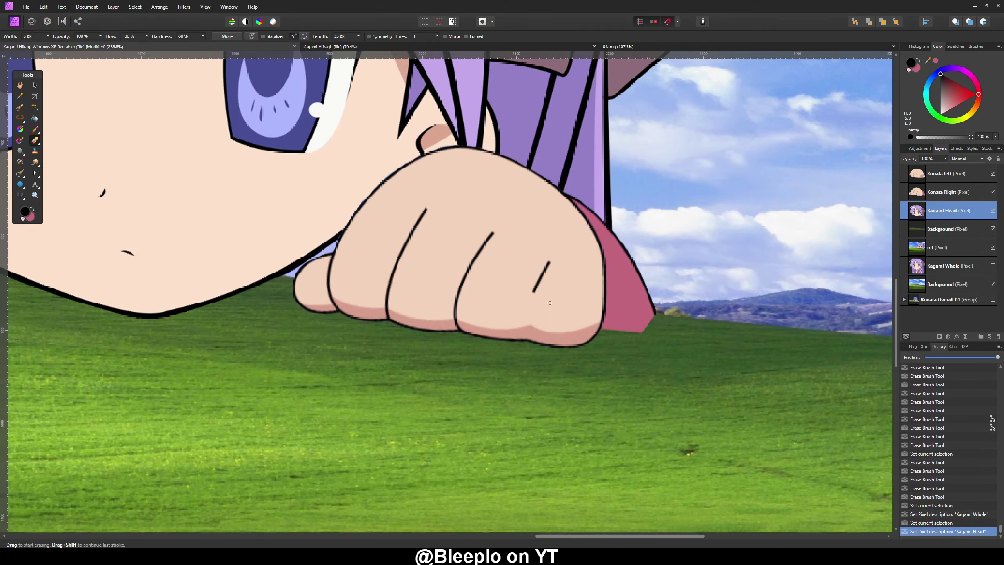
pyautogui.press('Return')
# - Set the Konata Right layer's opacity to 40%
pyautogui.scroll(-5, 678, 289)
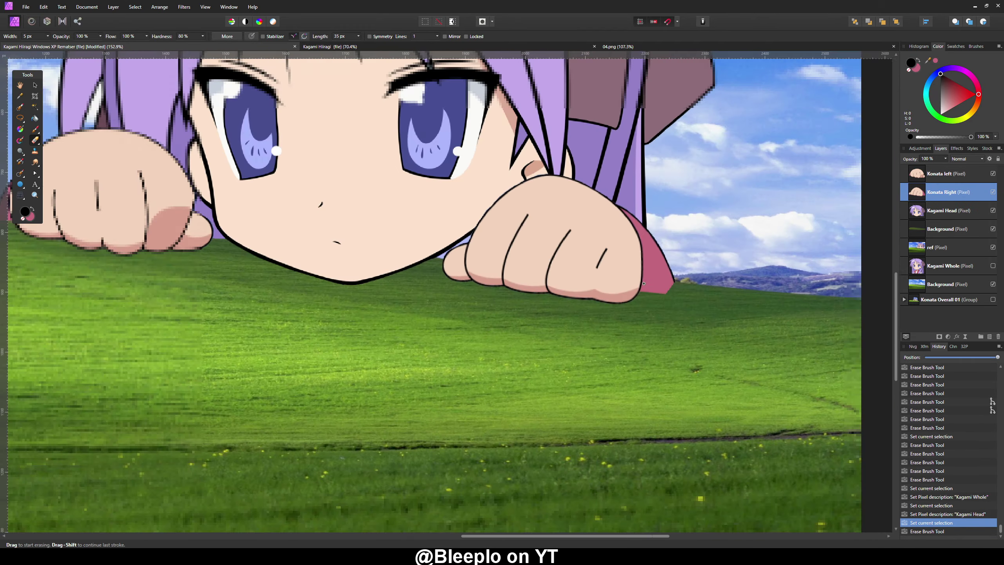
pyautogui.scroll(4, 677, 289)
pyautogui.press('4')
pyautogui.hotkey('ctrl', 'z')
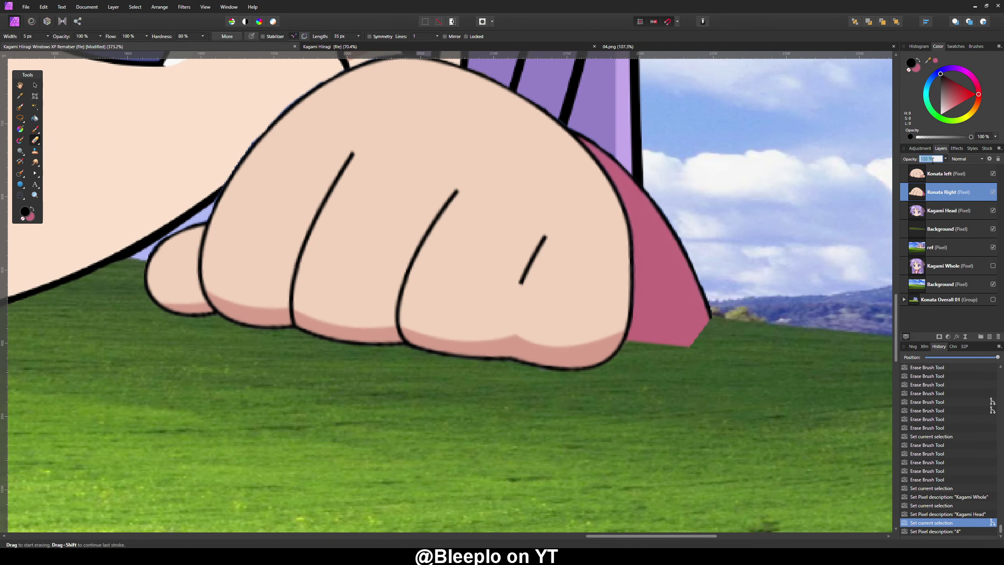
pyautogui.write('40')
pyautogui.press('Return')
# - Erase the part of the right fist's pink sleeve that extends below the hill line
pyautogui.scroll(6, 597, 330)
pyautogui.moveTo(276, 272); pyautogui.dragTo(283, 279)
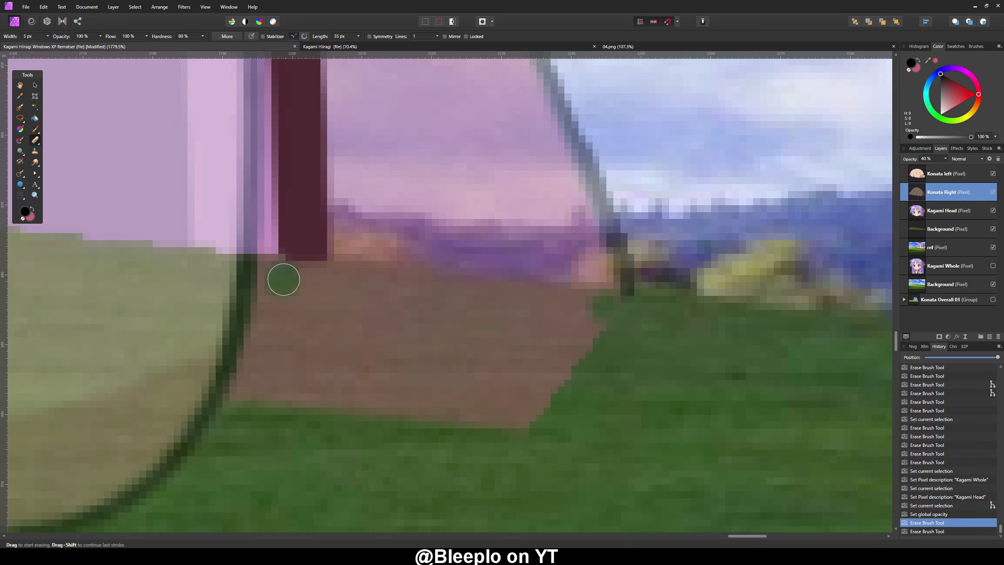
pyautogui.press('0')
pyautogui.moveTo(580, 315)
pyautogui.mouseDown()
pyautogui.moveTo(503, 408)
pyautogui.moveTo(507, 385)
pyautogui.moveTo(287, 307)
pyautogui.mouseUp()
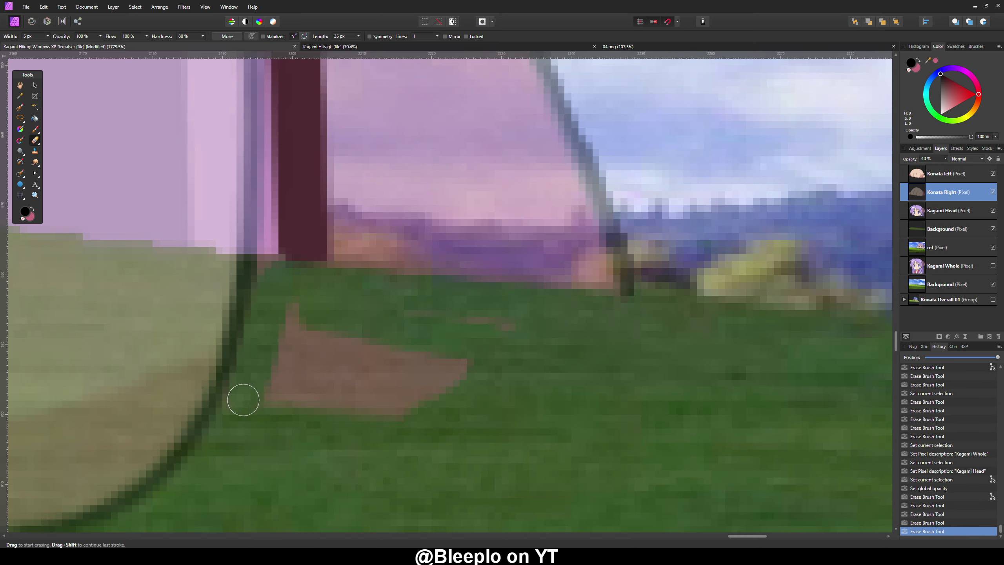
# - Restore the Konata Right layer's opacity to 100%
pyautogui.scroll(-12, 243, 399)
pyautogui.click(933, 158)
pyautogui.write('100')
pyautogui.press('Return')
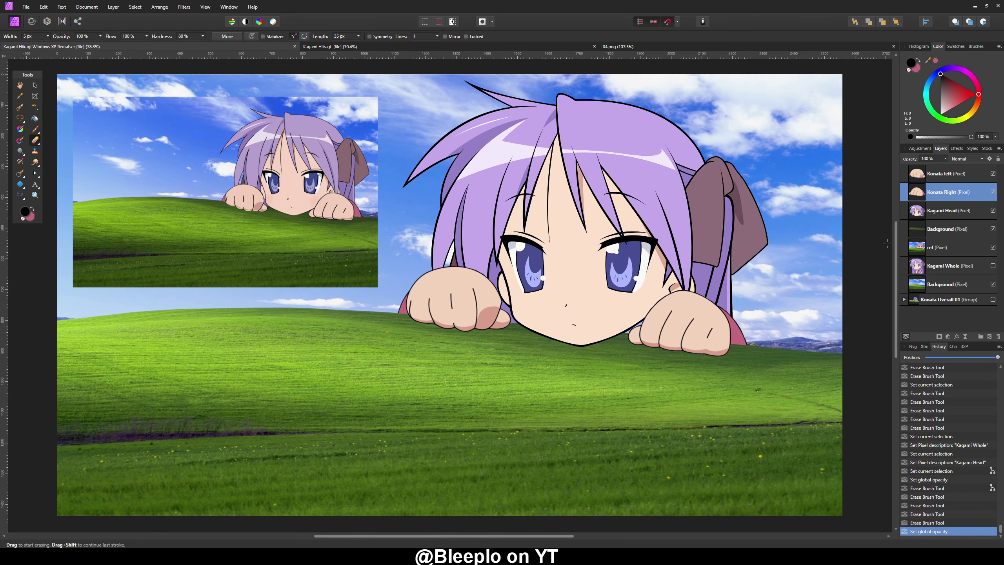
# - Group the two fist layers, Kagami Head and the grass strip layer, and open the group's name for editing
pyautogui.keyDown('shift'); pyautogui.click(947, 229); pyautogui.keyUp('shift')
pyautogui.keyDown('ctrl'); pyautogui.click(947, 173); pyautogui.keyUp('ctrl')
pyautogui.hotkey('ctrl', 'g')
pyautogui.doubleClick(944, 171)
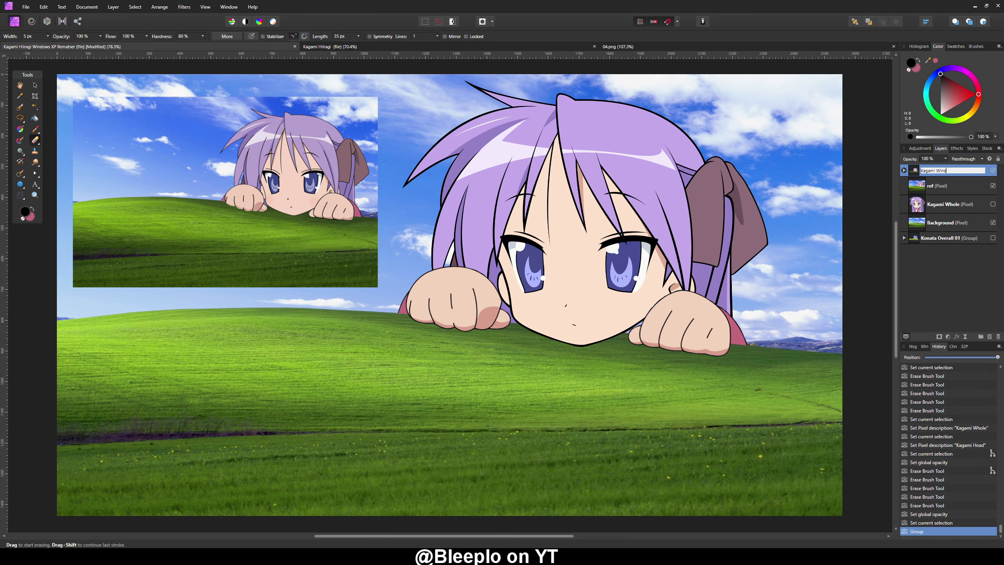